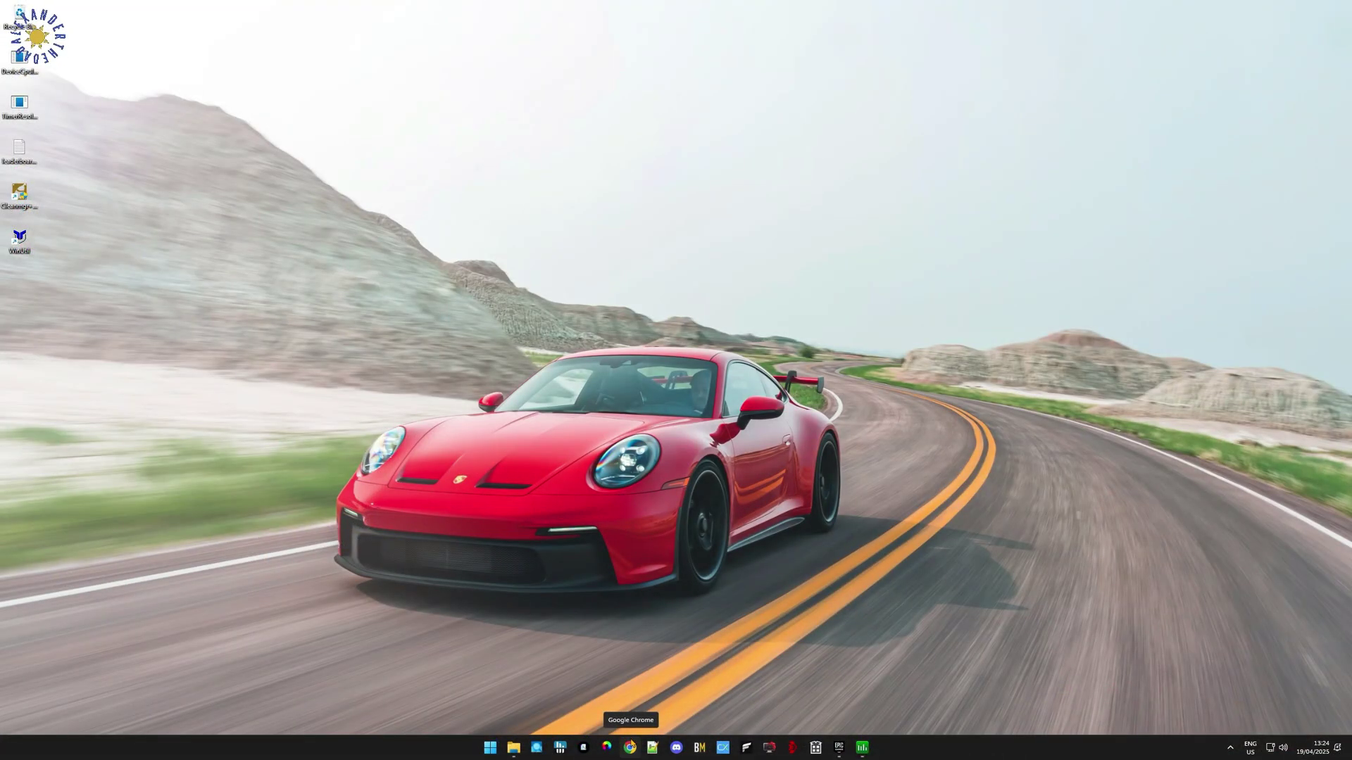
# Open the capframex.com website in Google Chrome to see where CapFrameX is downloaded, and close the browser
pyautogui.click(630, 748)
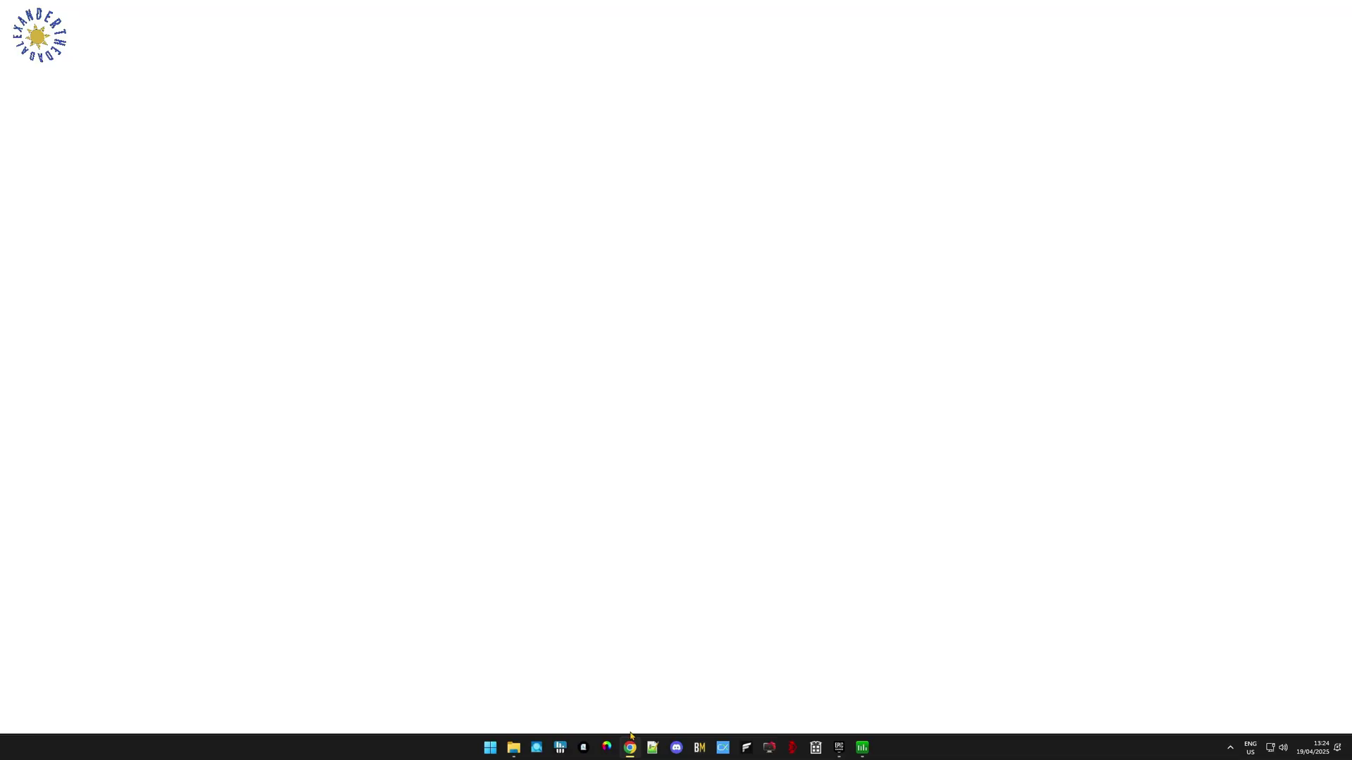
pyautogui.write('capfr')
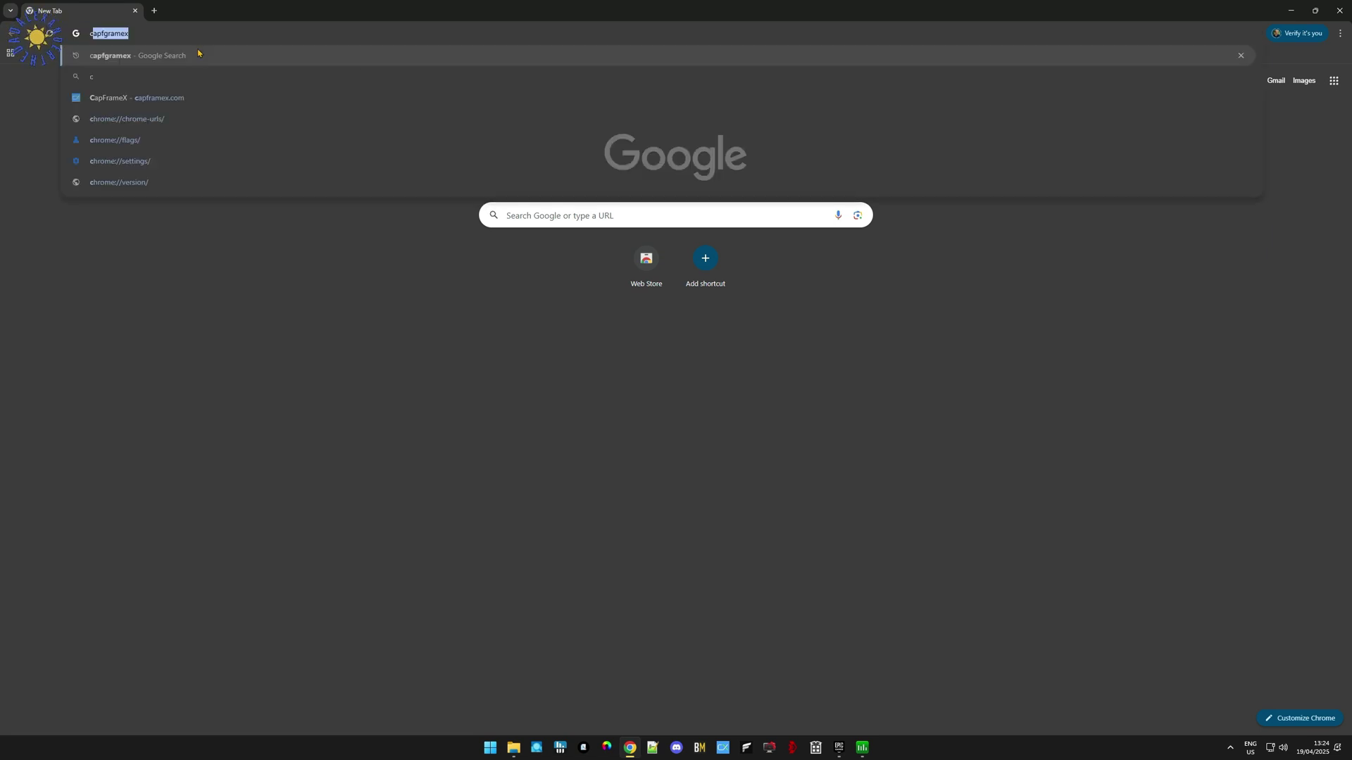
pyautogui.write('amex')
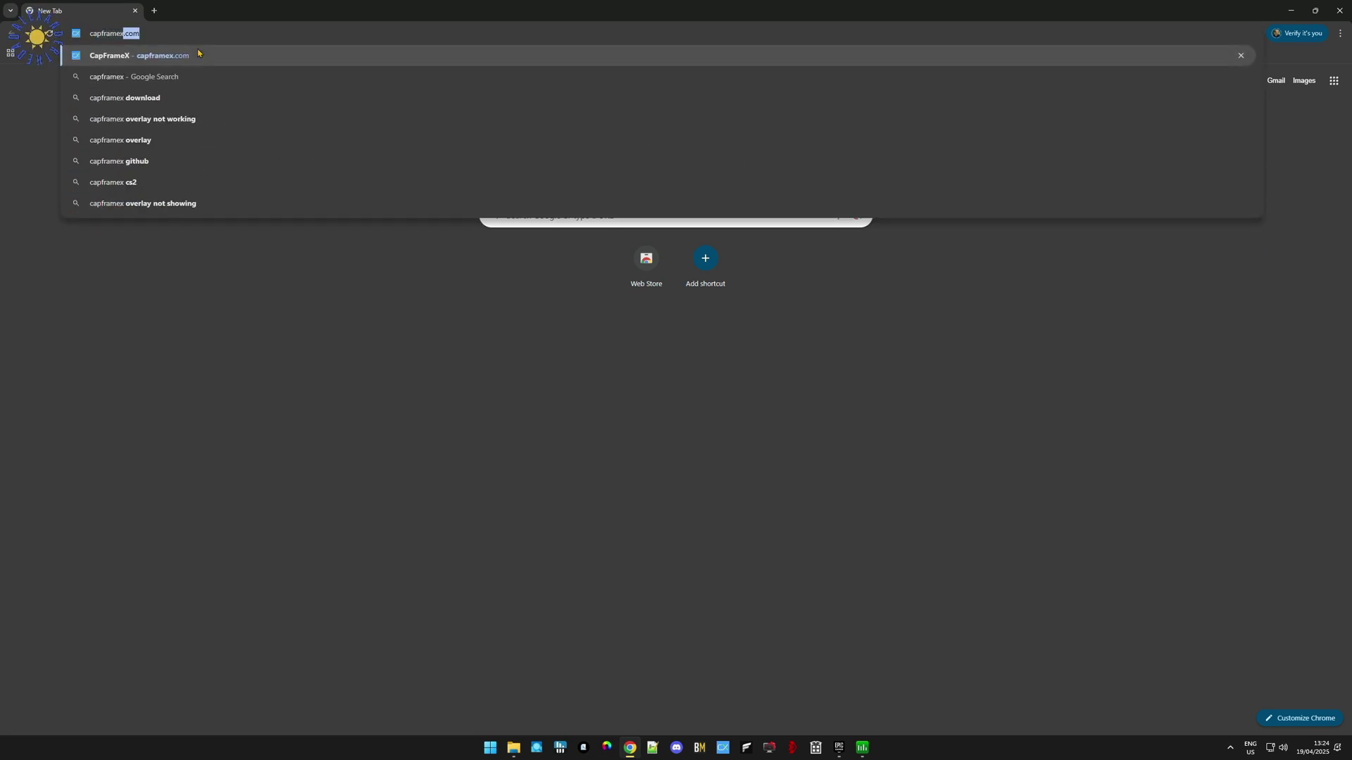
pyautogui.press('Return')
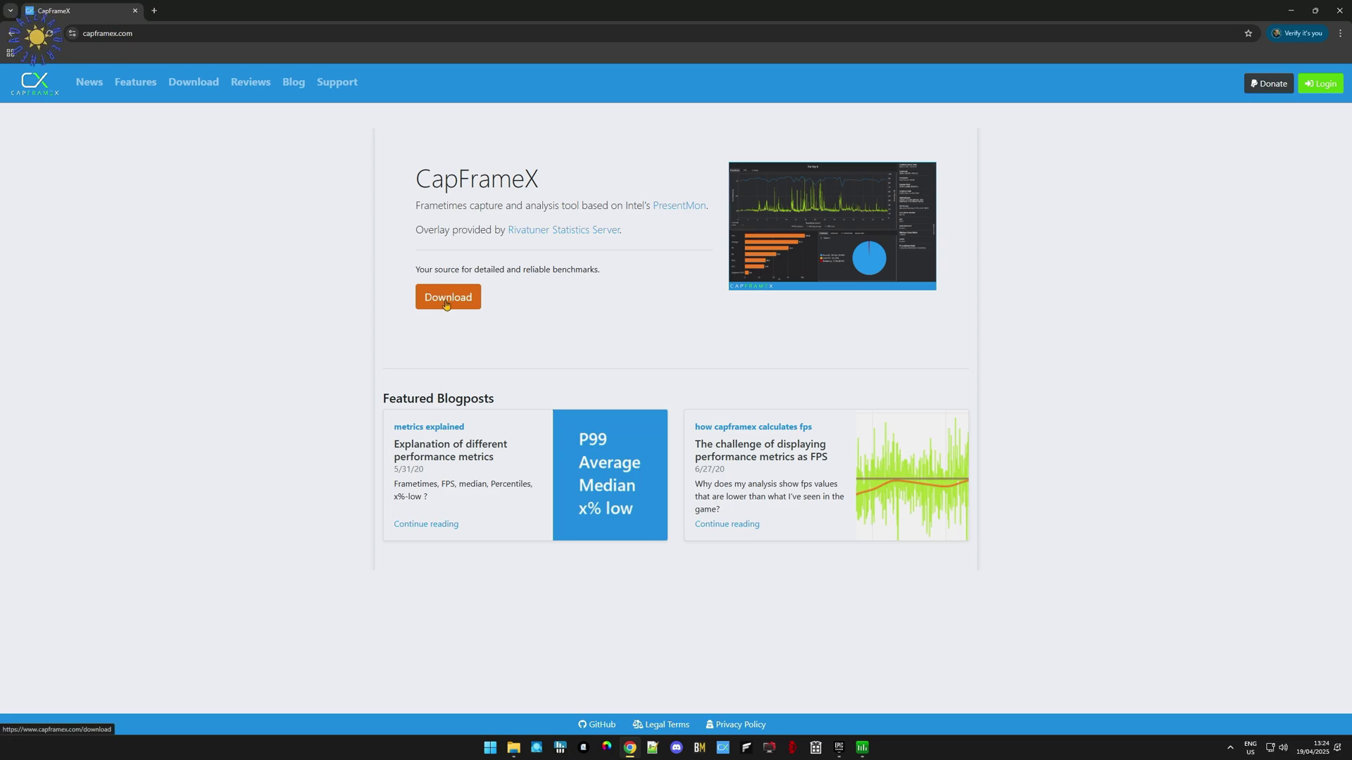
pyautogui.click(1340, 10)
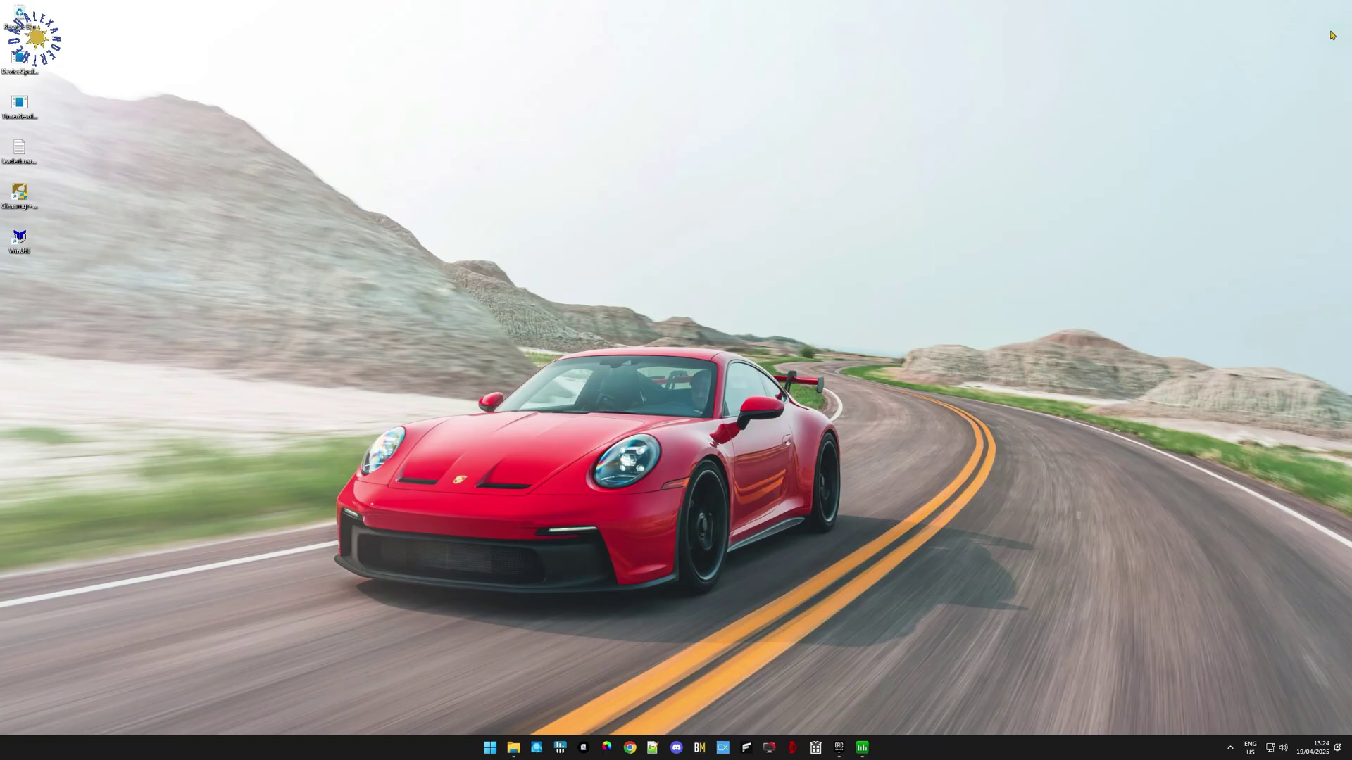
# Bring up CapFrameX from the background apps and review its app settings for starting with Windows and starting minimized
pyautogui.click(1231, 749)
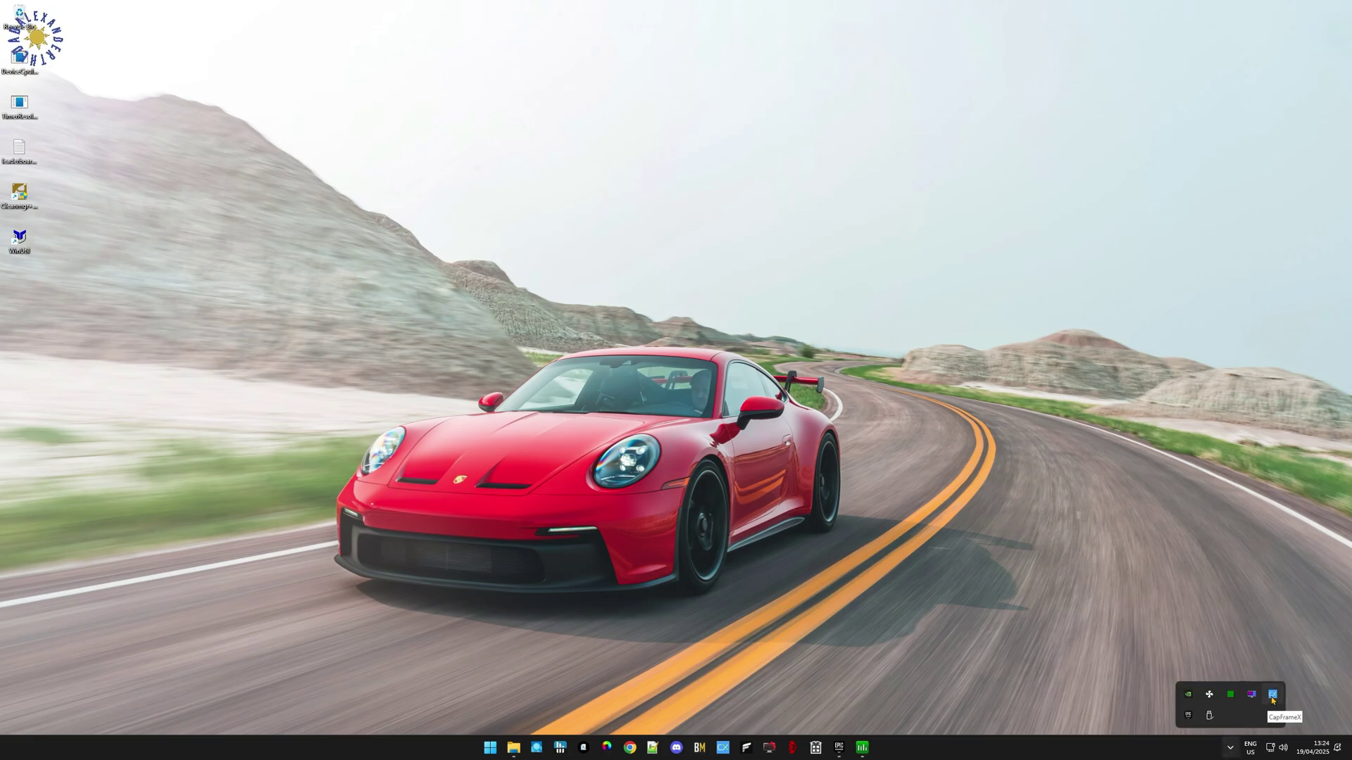
pyautogui.click(1272, 697)
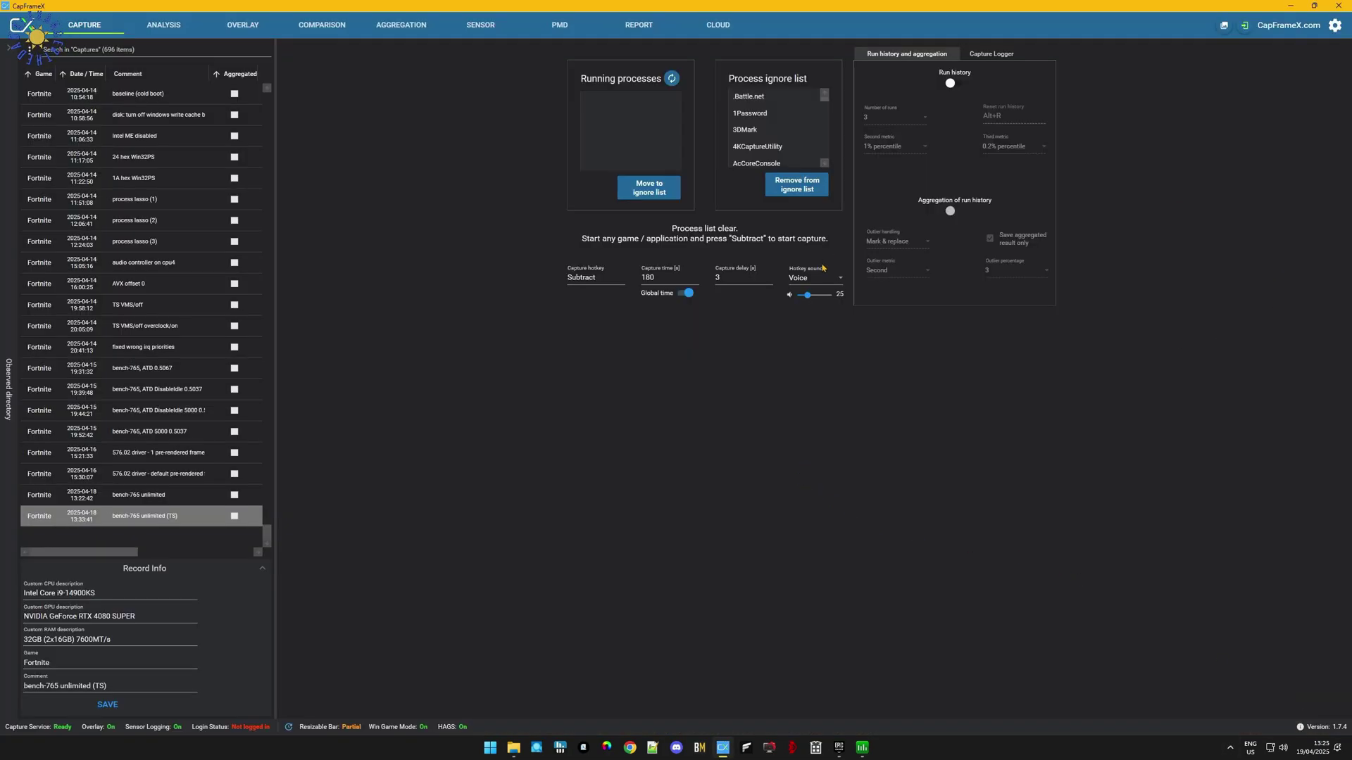
pyautogui.click(1338, 29)
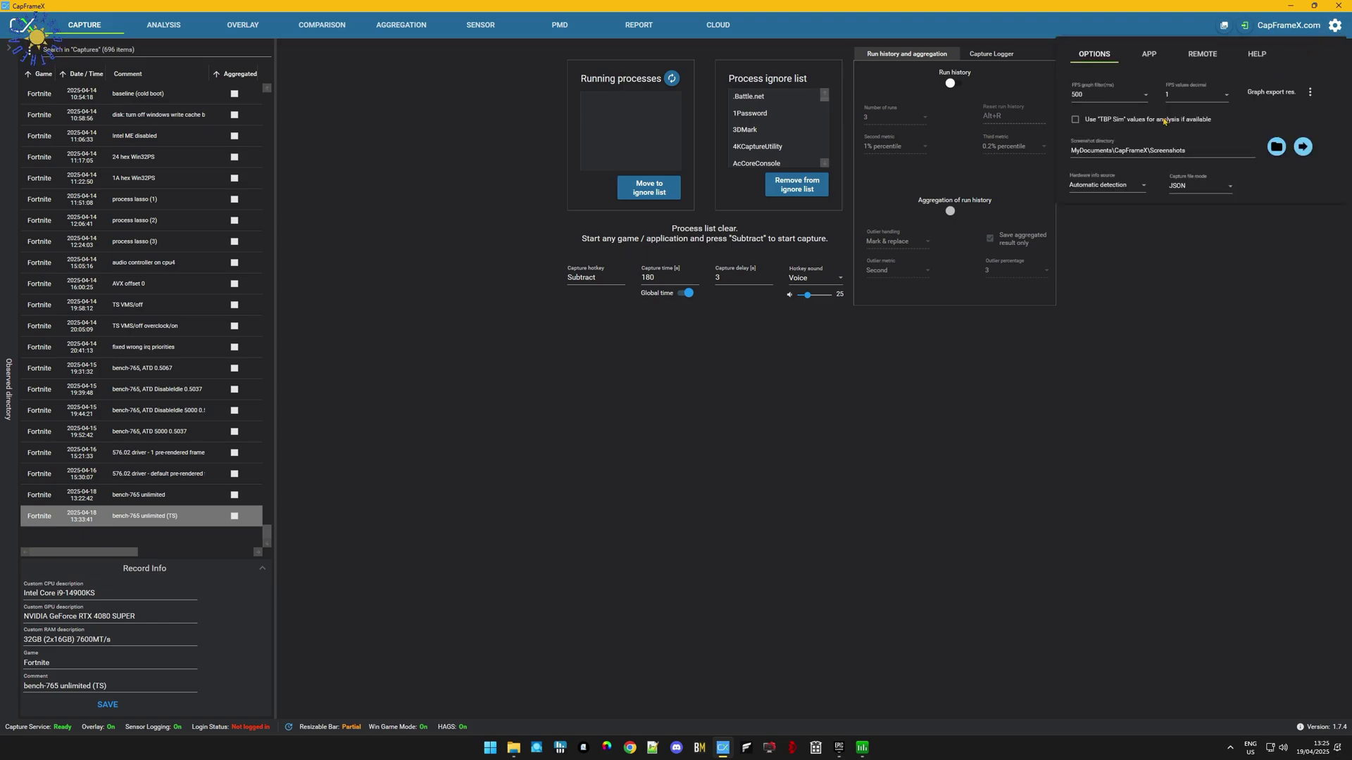
pyautogui.click(1148, 57)
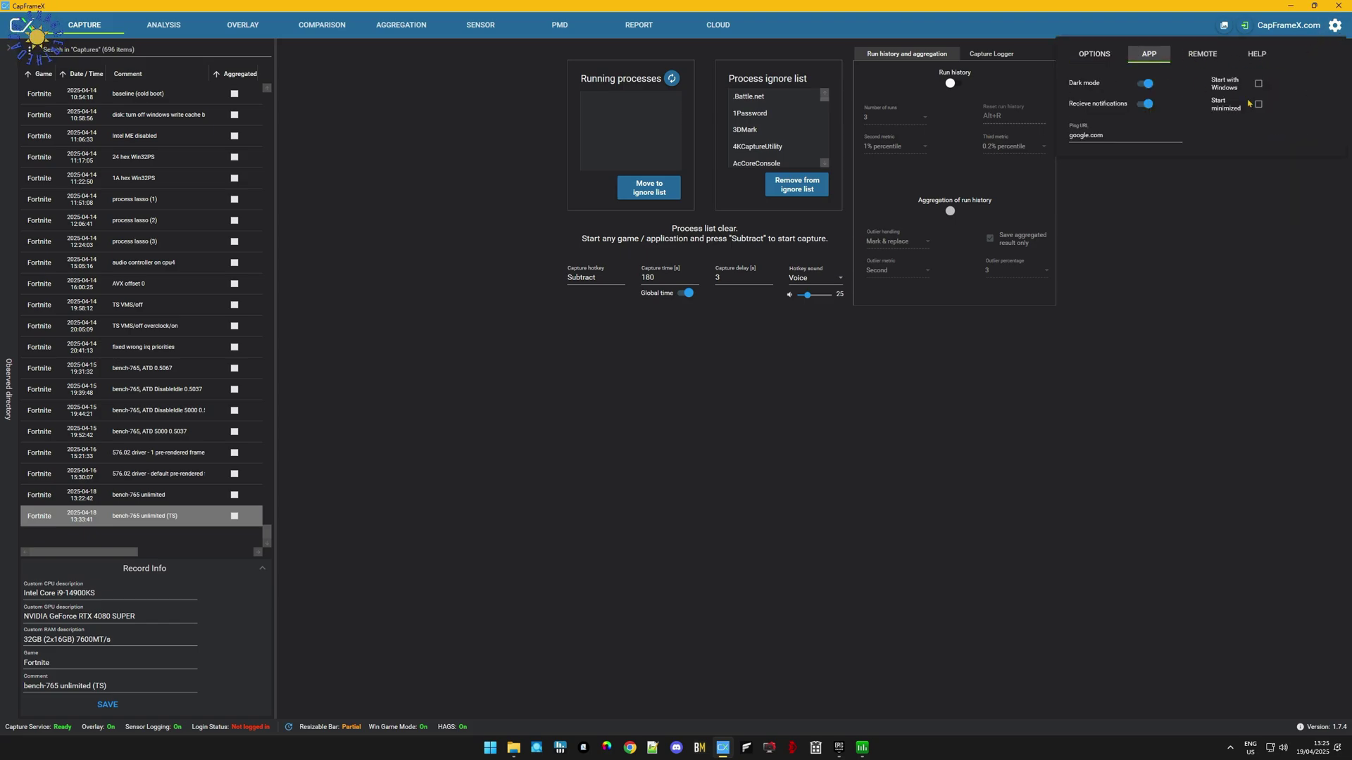
pyautogui.click(1161, 243)
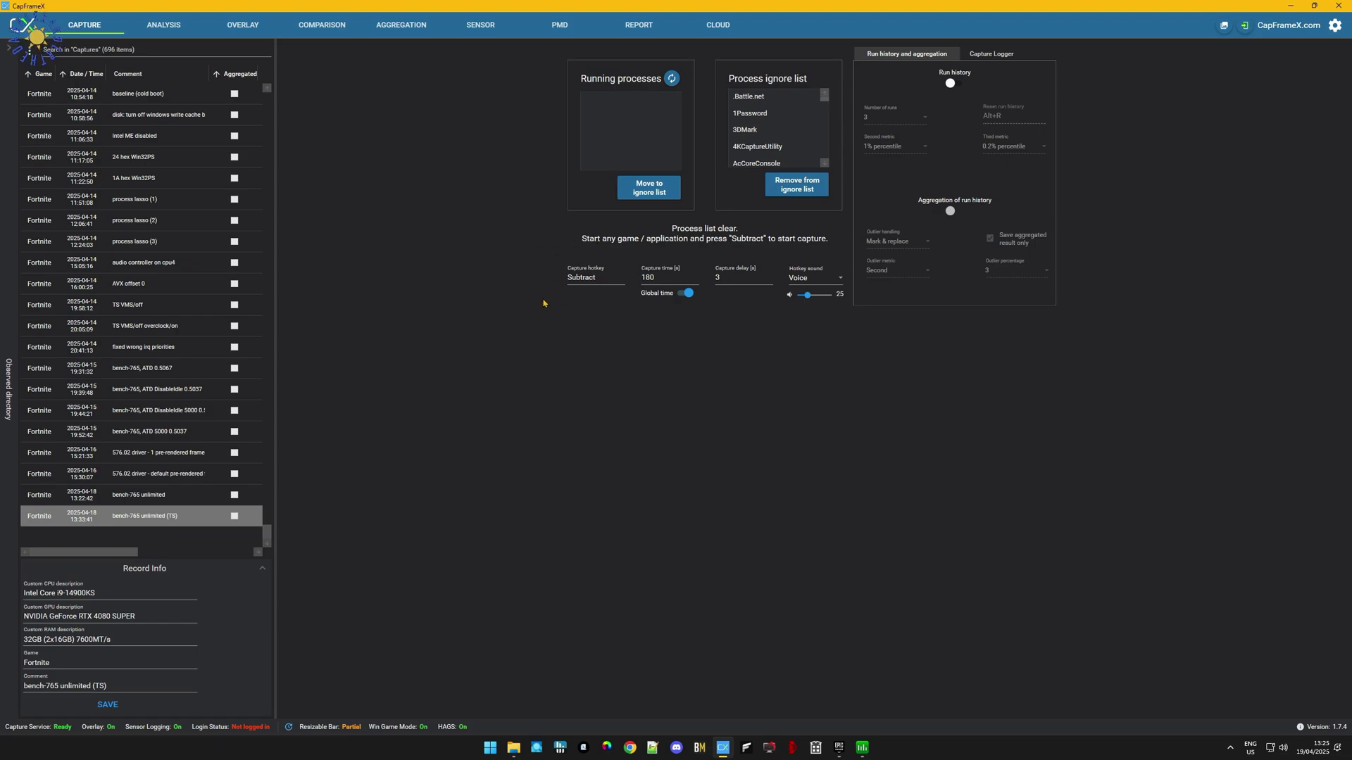
# Try backslash and right bracket as the capture hotkey, and set it back to the numpad Subtract key
pyautogui.click(586, 277)
pyautogui.press('\\')
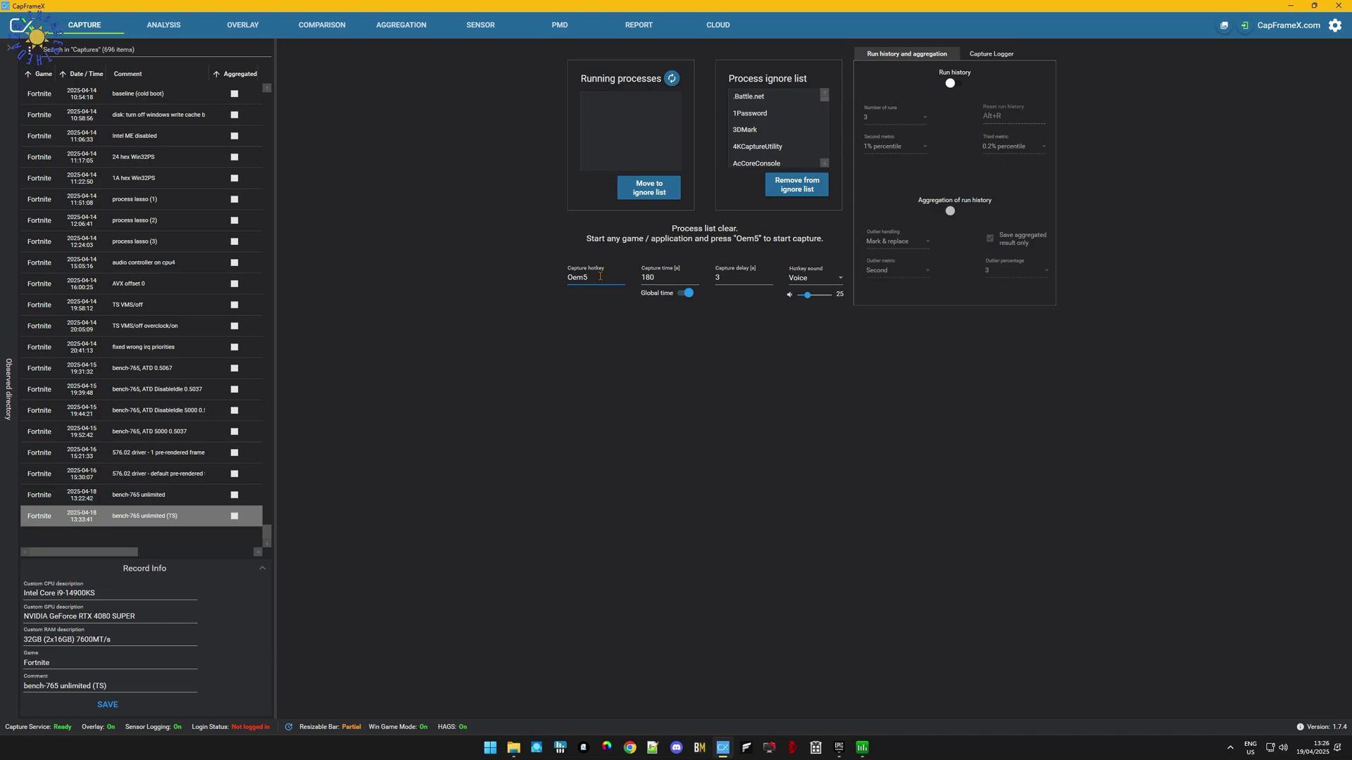
pyautogui.click(588, 279)
pyautogui.press(']')
pyautogui.click(593, 277)
pyautogui.press('KP_Subtract')
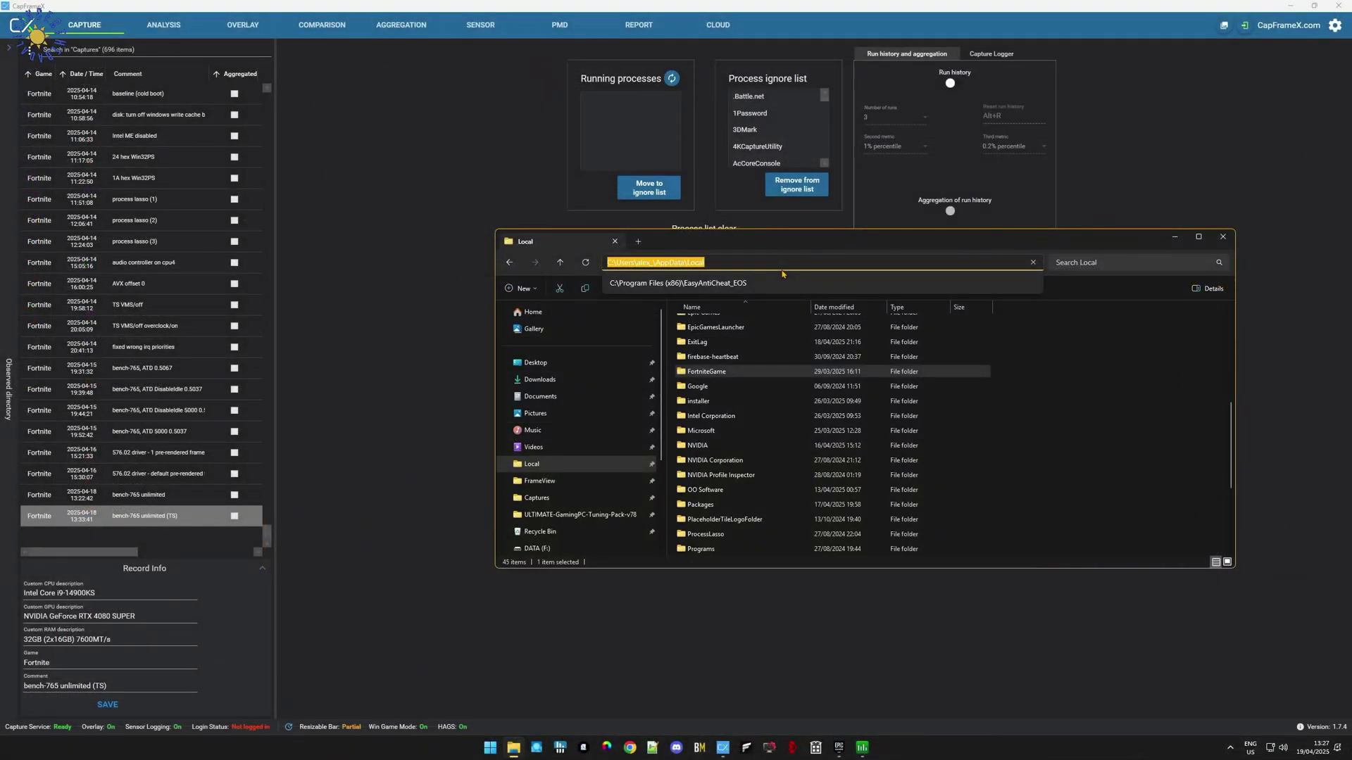
# Go to the %localappdata% folder in File Explorer
pyautogui.write('%localappdata')
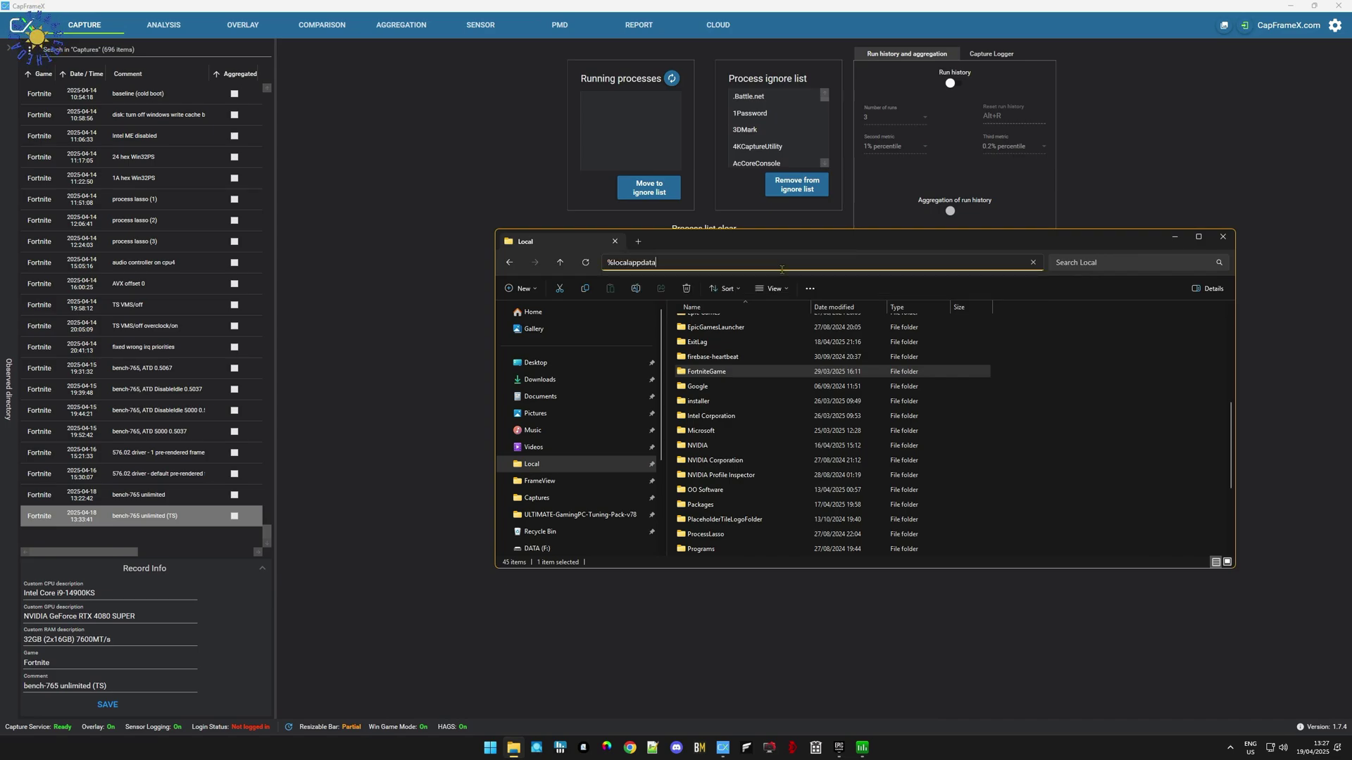
pyautogui.write('%')
pyautogui.press('Return')
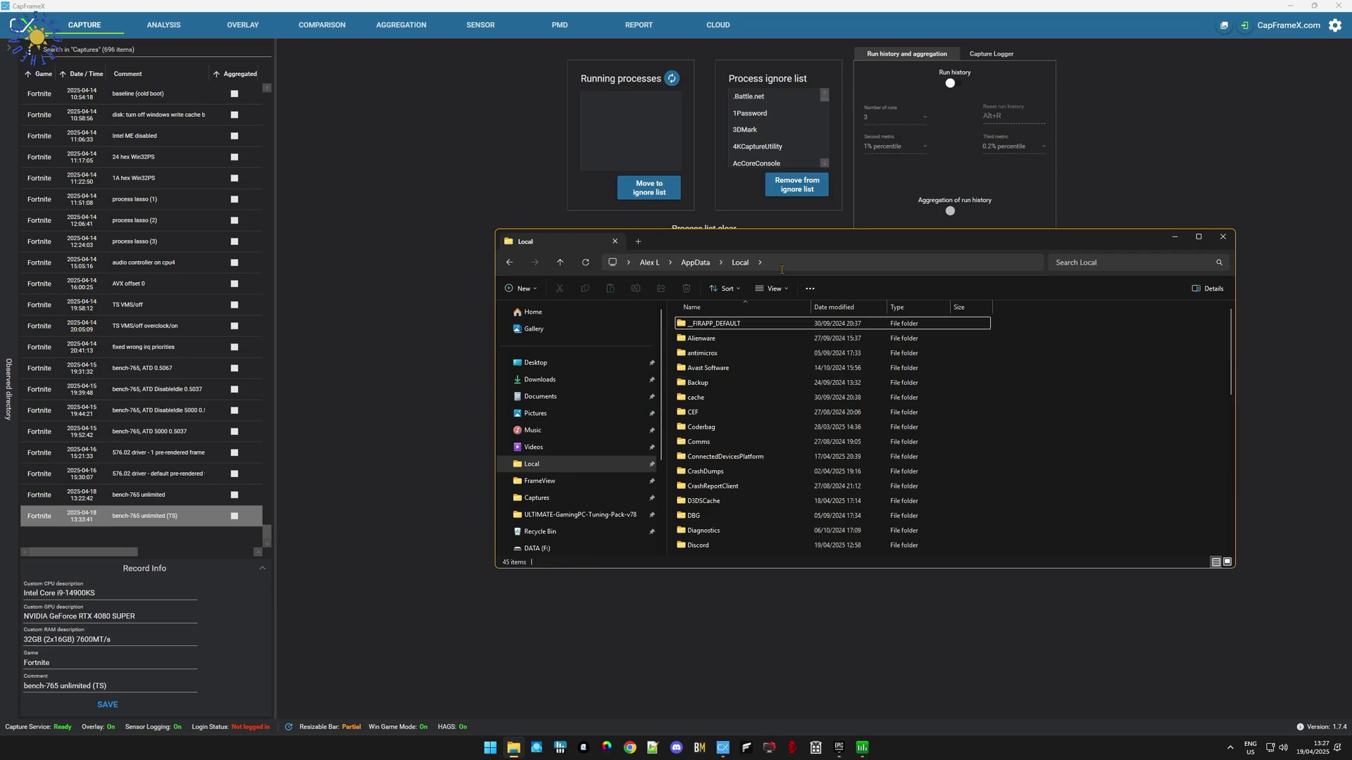
pyautogui.click(836, 258)
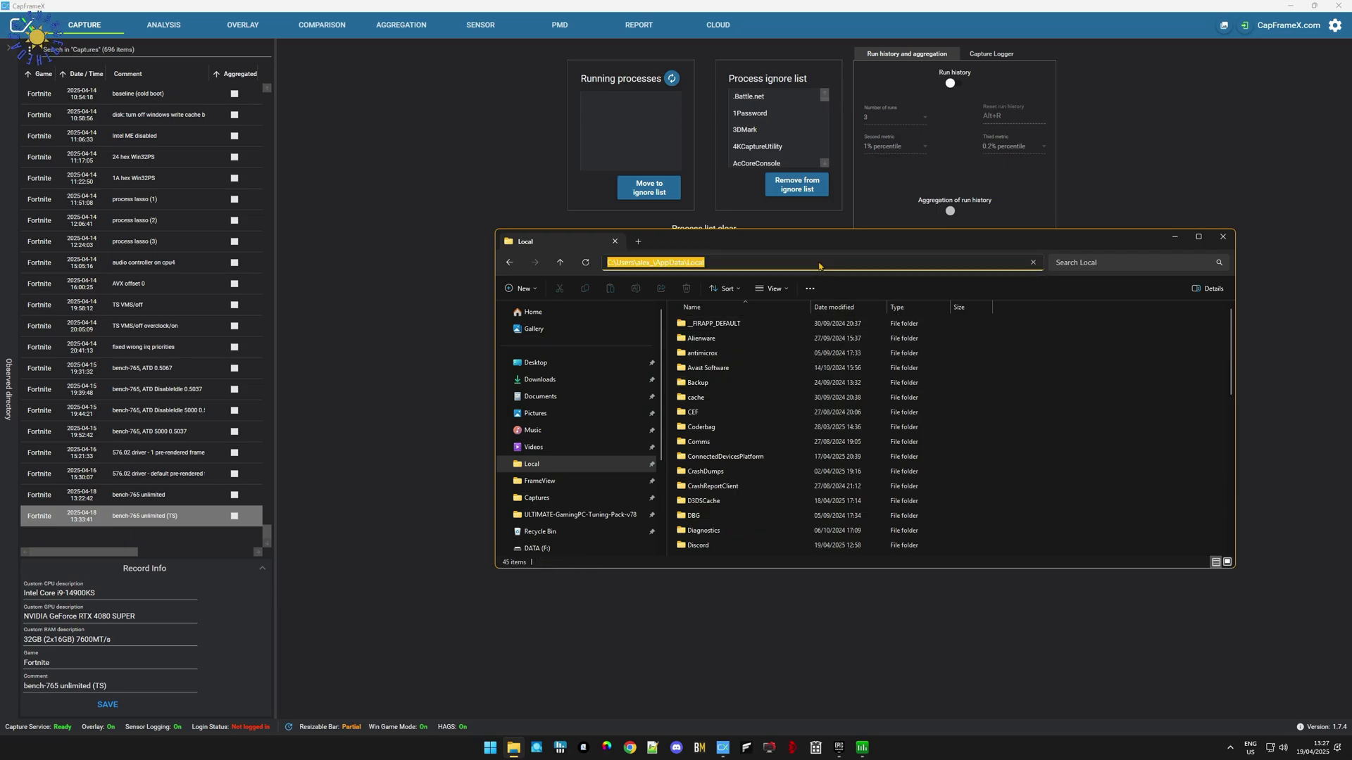
pyautogui.click(1054, 514)
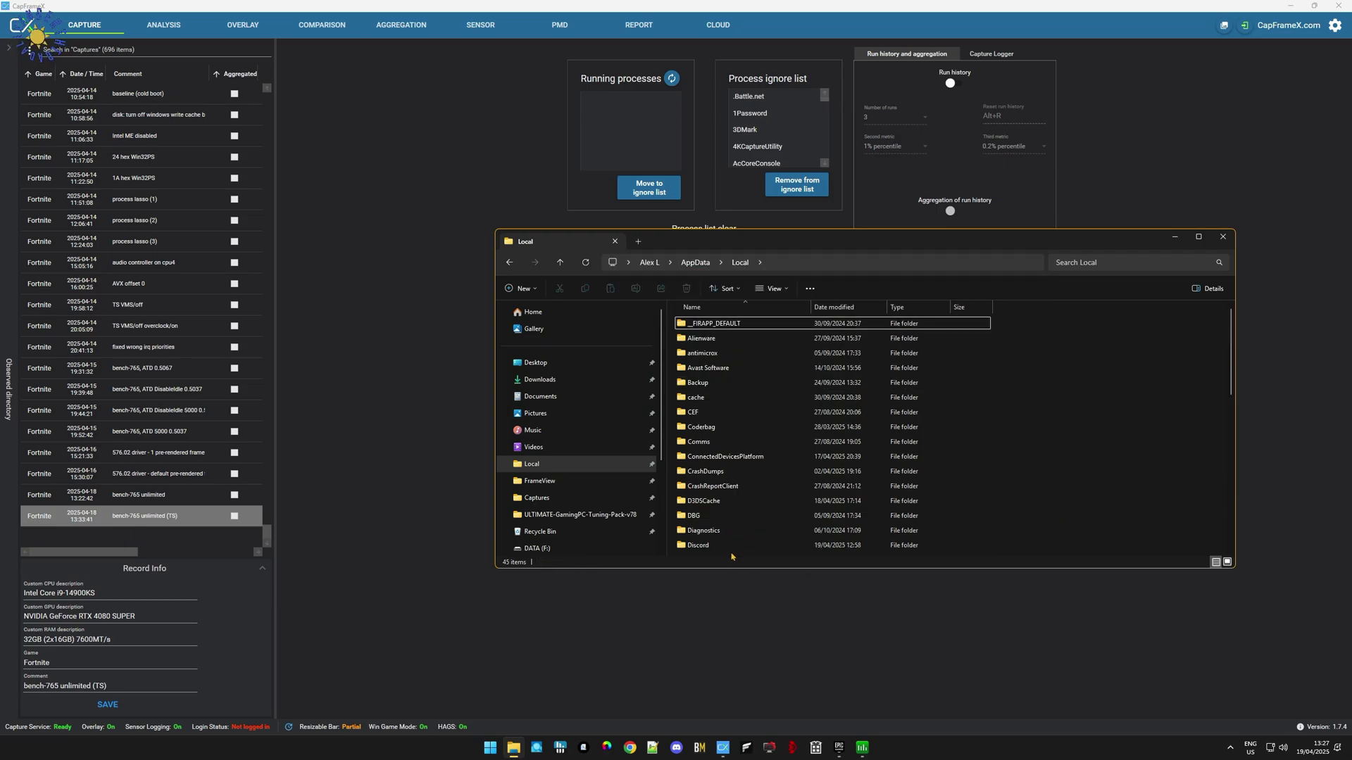
# Open the Demos folder inside FortniteGame\Saved to view the stored Fortnite replays
pyautogui.scroll(-3, 725, 519)
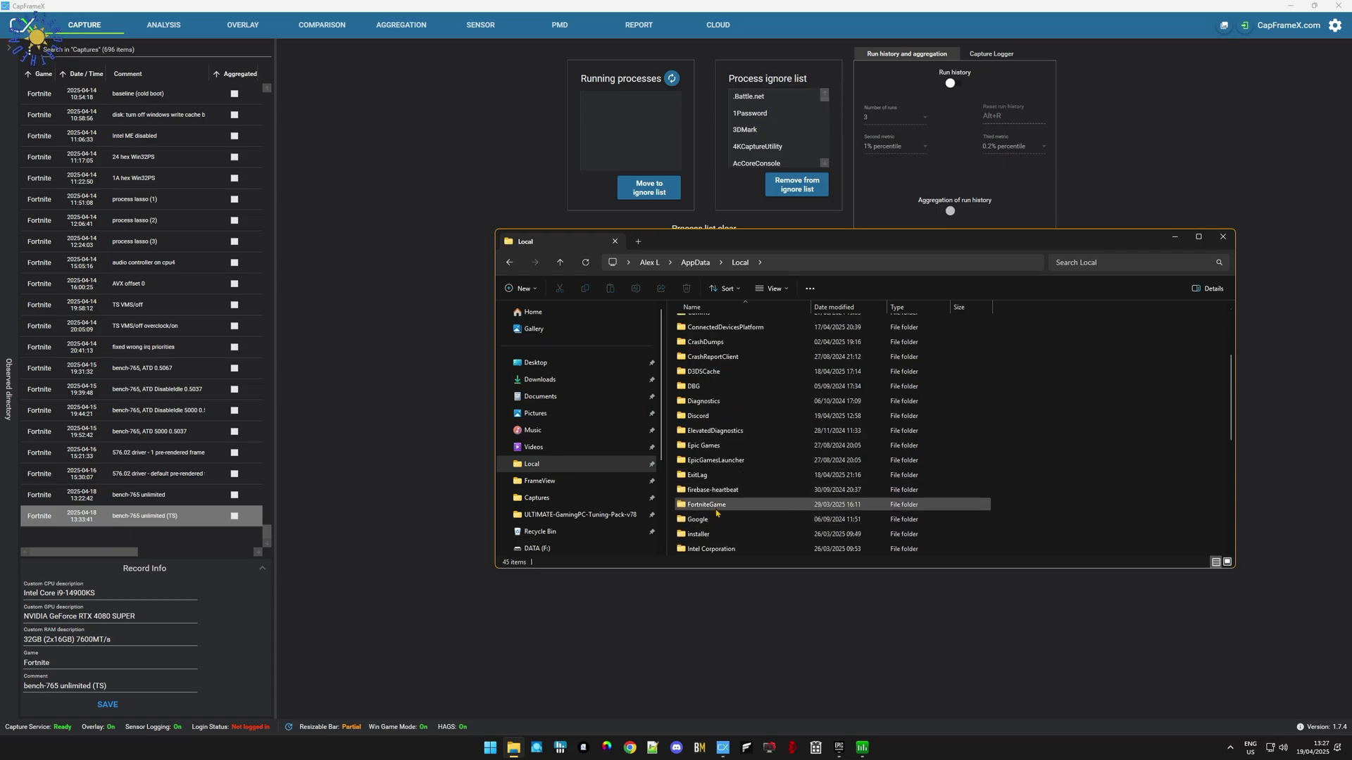
pyautogui.doubleClick(717, 513)
pyautogui.click(691, 323)
pyautogui.doubleClick(691, 323)
pyautogui.doubleClick(700, 368)
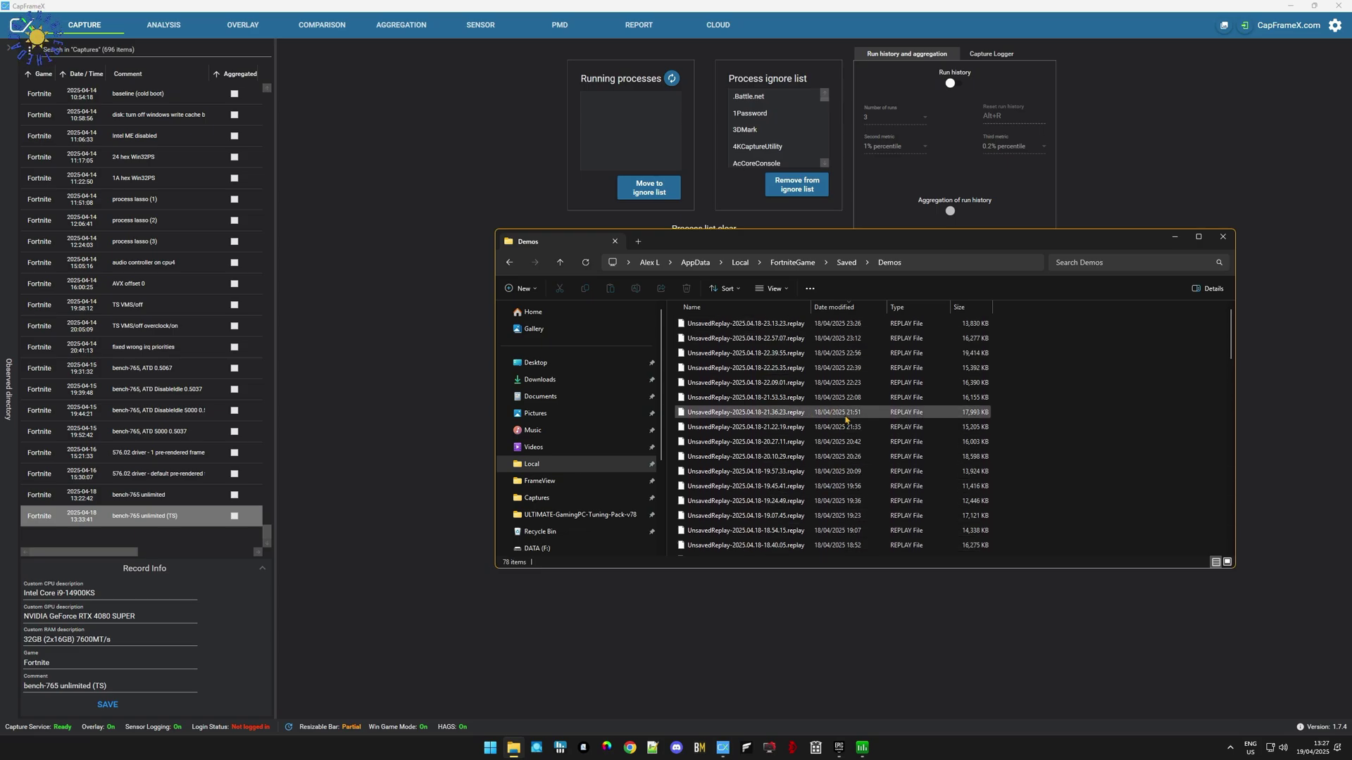
# Find and select the bench-765.replay file among the saved replays, and close File Explorer
pyautogui.scroll(-10, 960, 521)
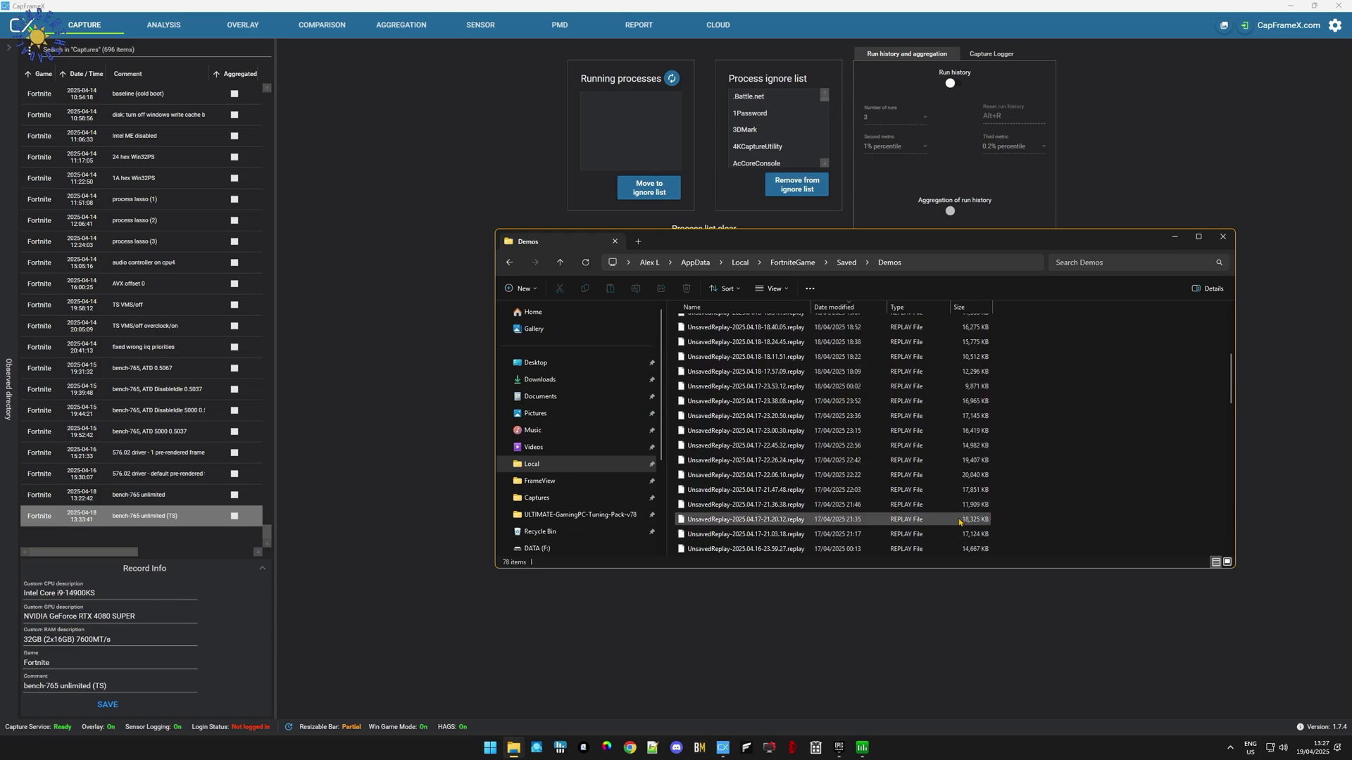
pyautogui.scroll(-4, 959, 522)
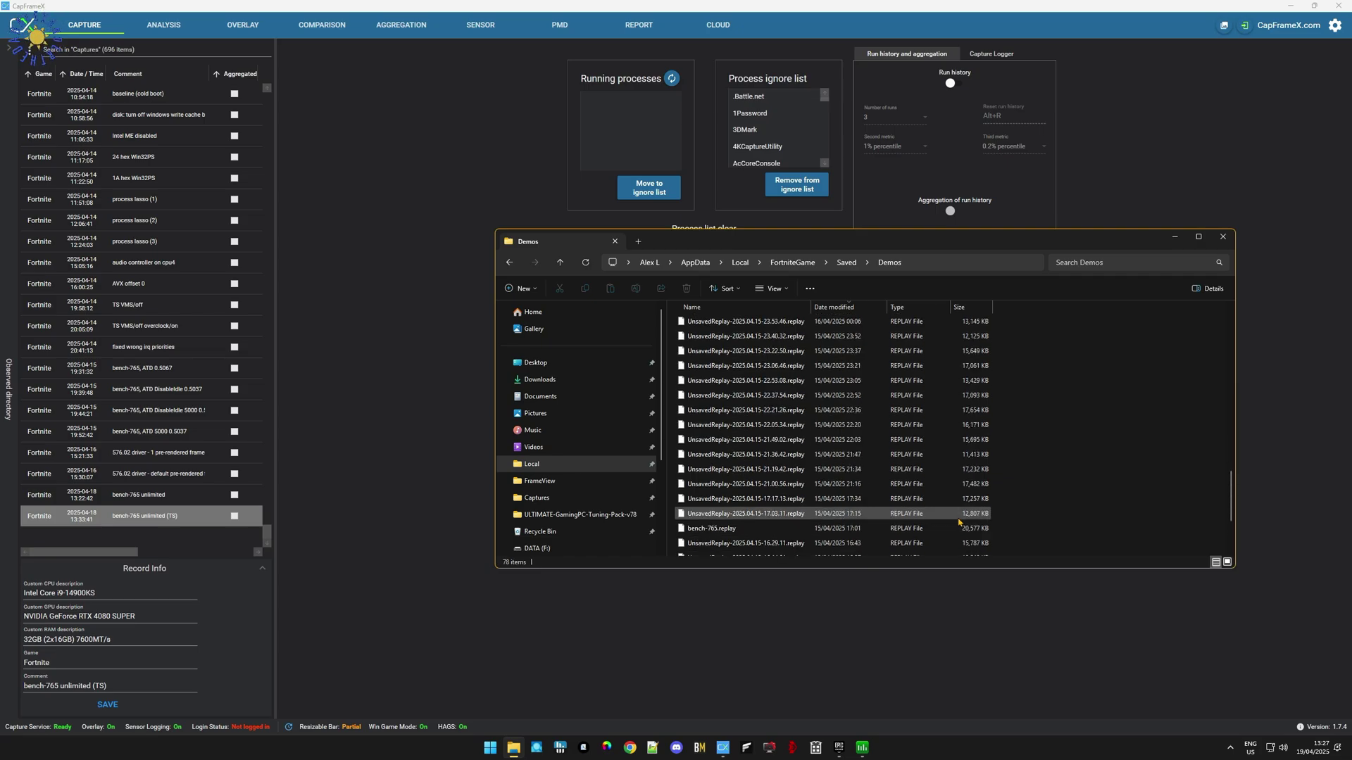
pyautogui.click(707, 529)
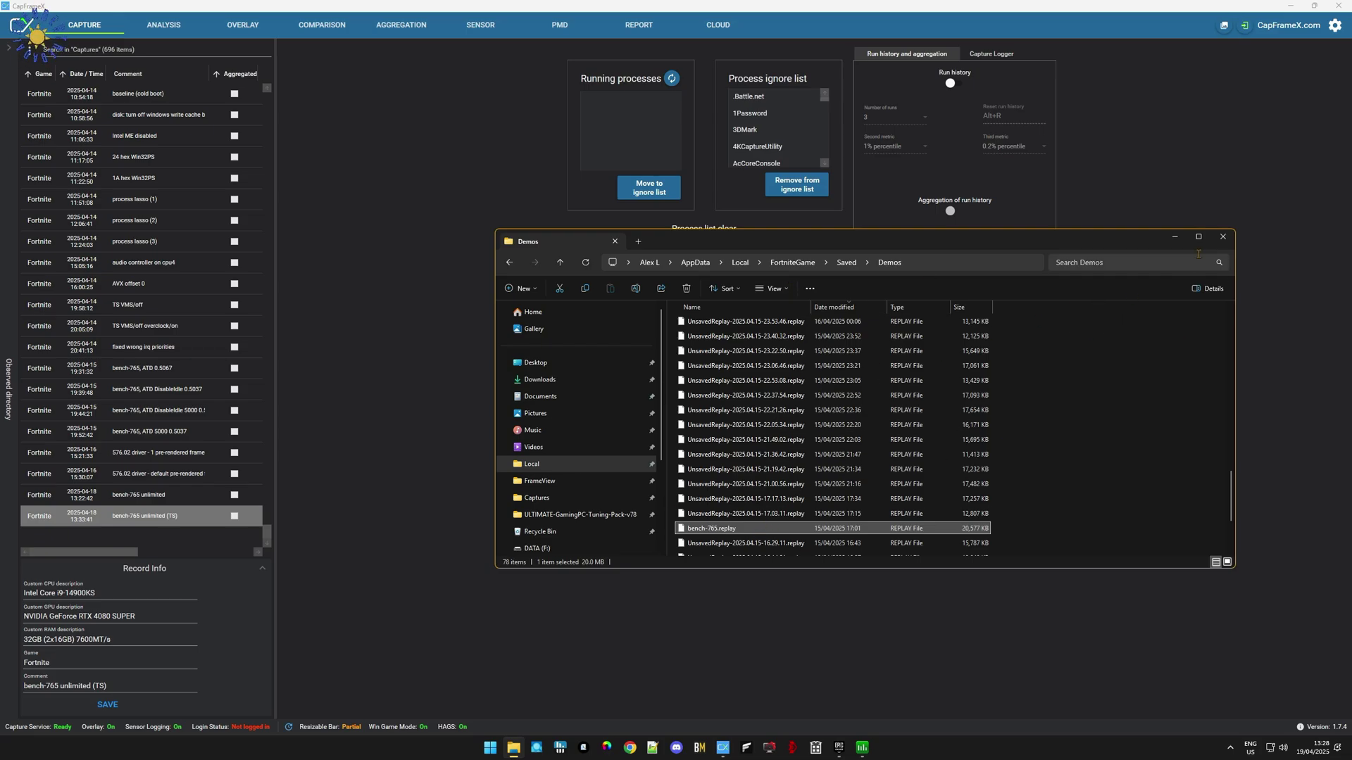
pyautogui.click(1223, 238)
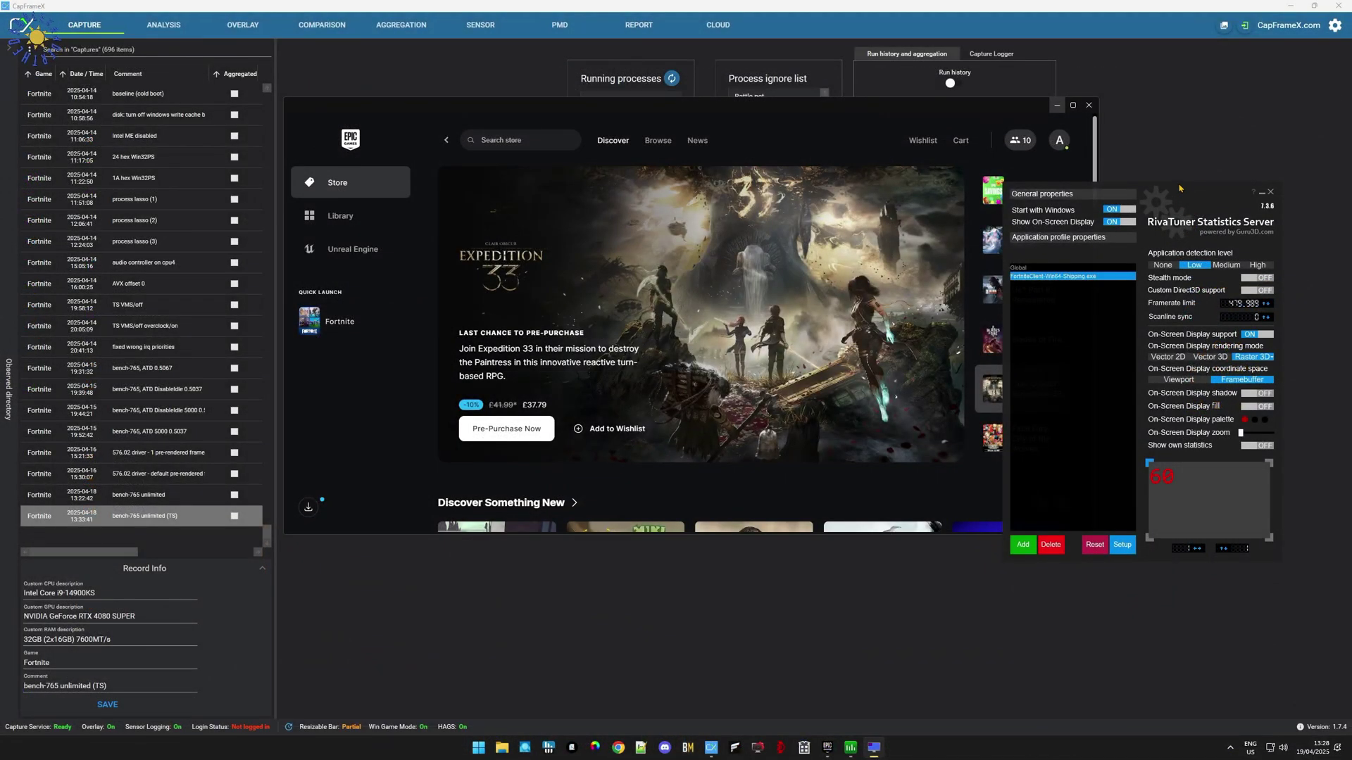
# Check the display-based presets offered for the Fortnite profile's framerate limit in RivaTuner Statistics Server, without choosing one
pyautogui.moveTo(1180, 188); pyautogui.dragTo(1145, 241)
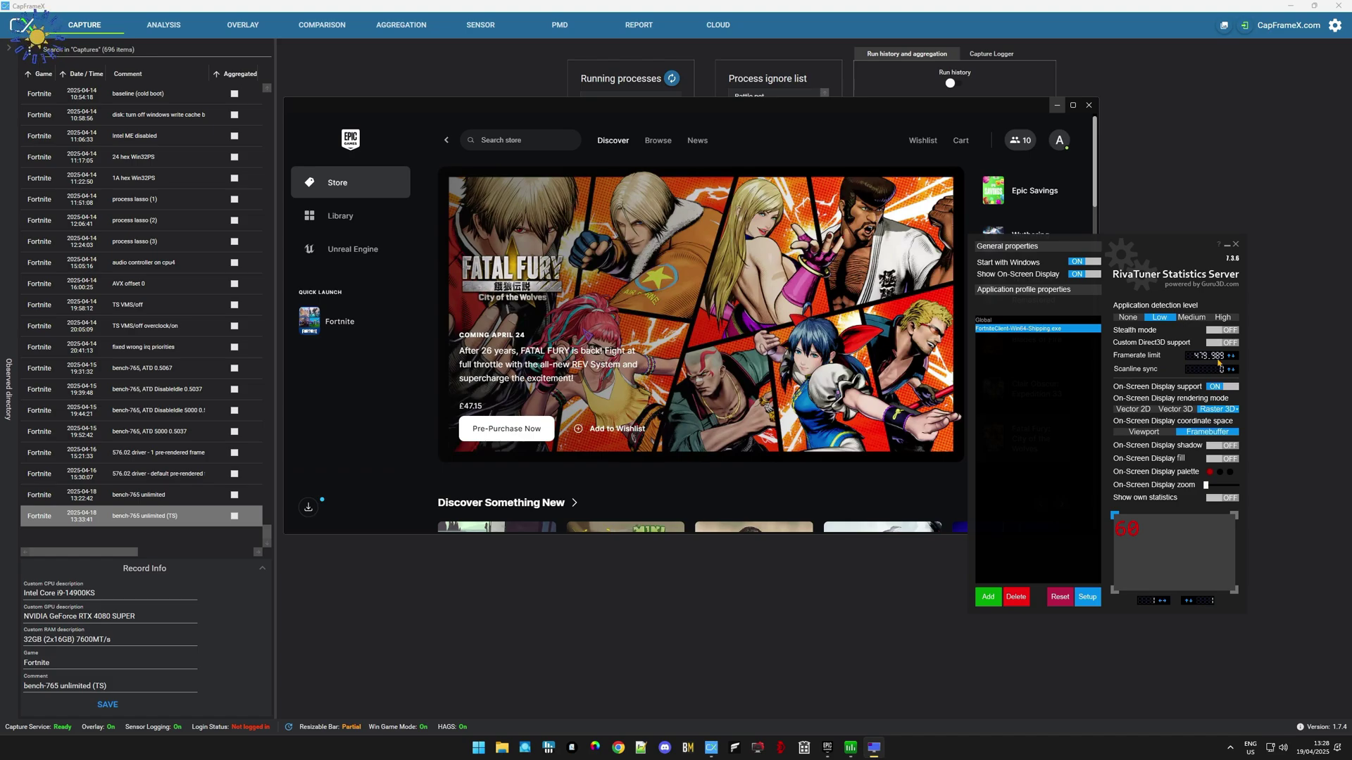
pyautogui.moveTo(1198, 360)
pyautogui.rightClick(1210, 361)
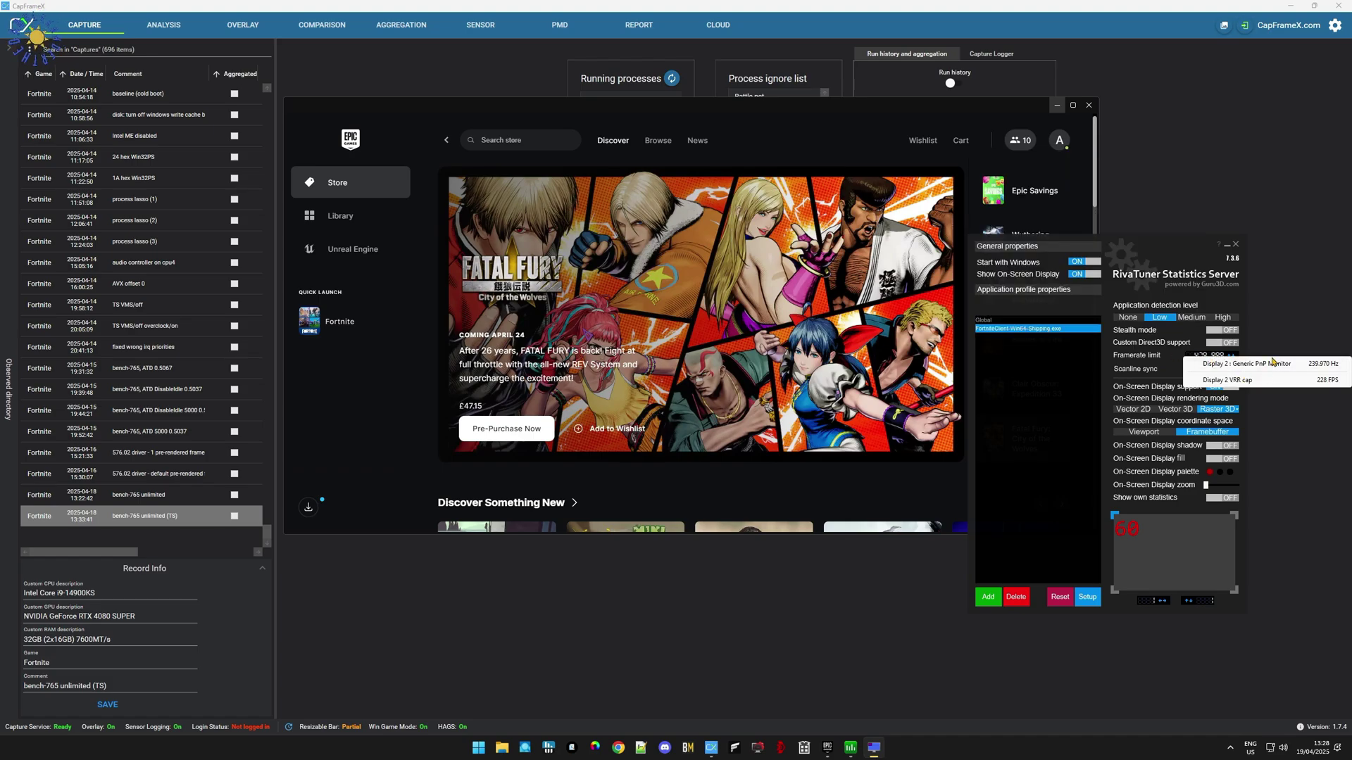
pyautogui.click(1102, 374)
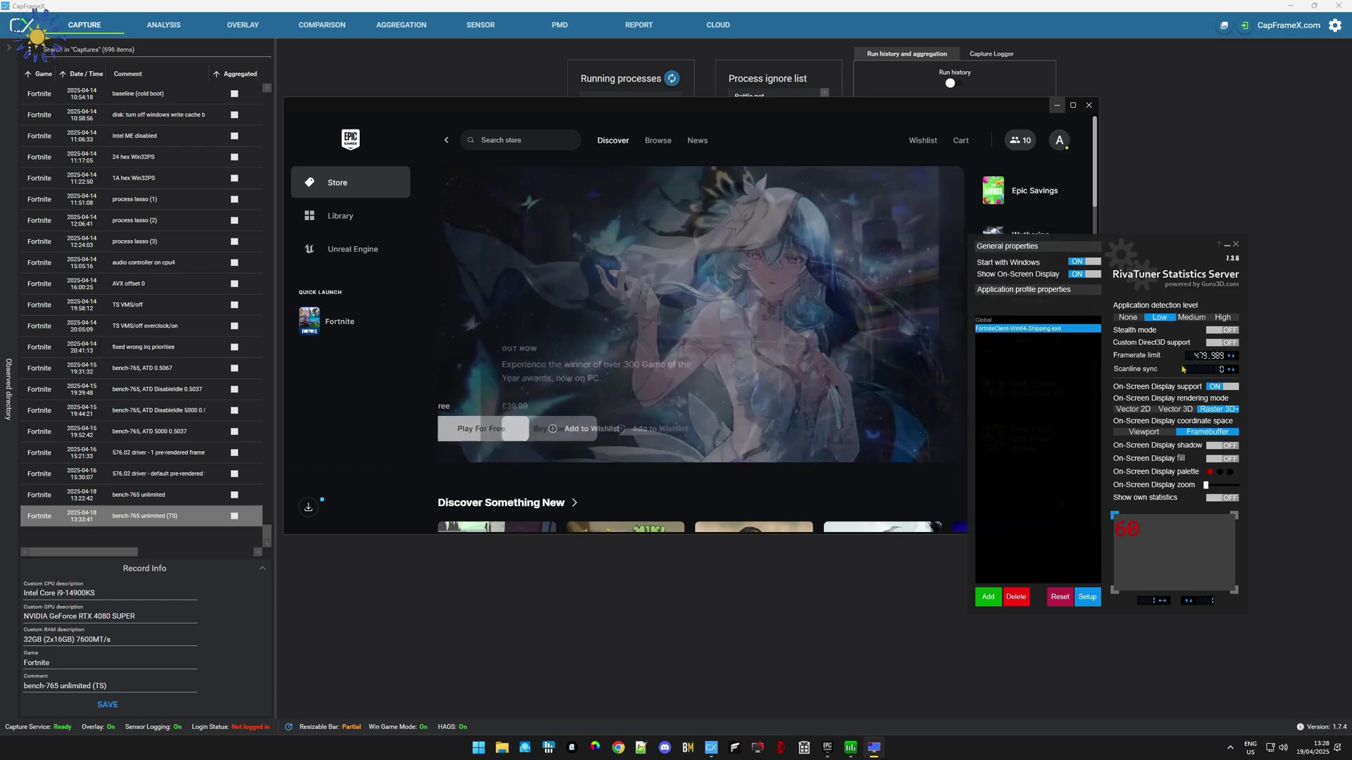
# Set the framerate limit of the FortniteClient-Win64-Shipping.exe profile to 0, and launch Fortnite from the Epic Games Launcher
pyautogui.click(1214, 358)
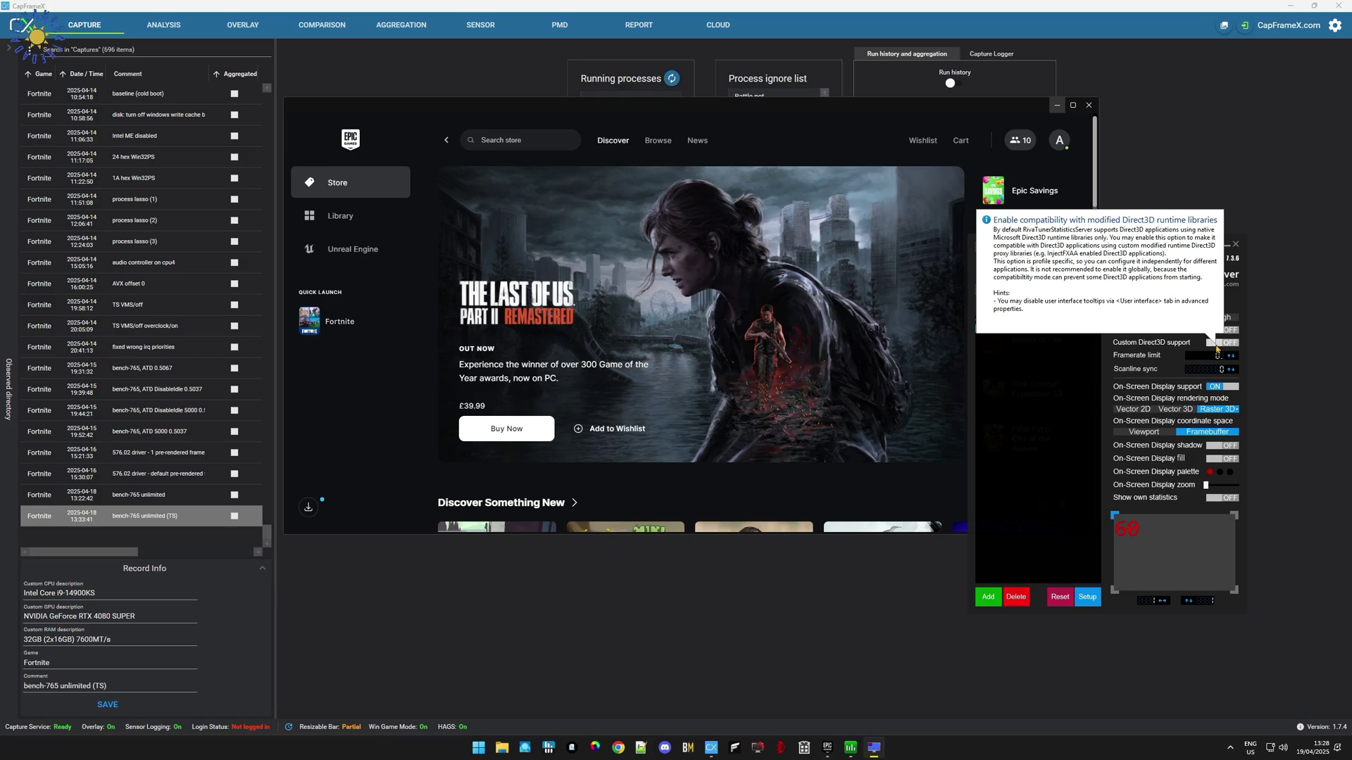
pyautogui.press('Return')
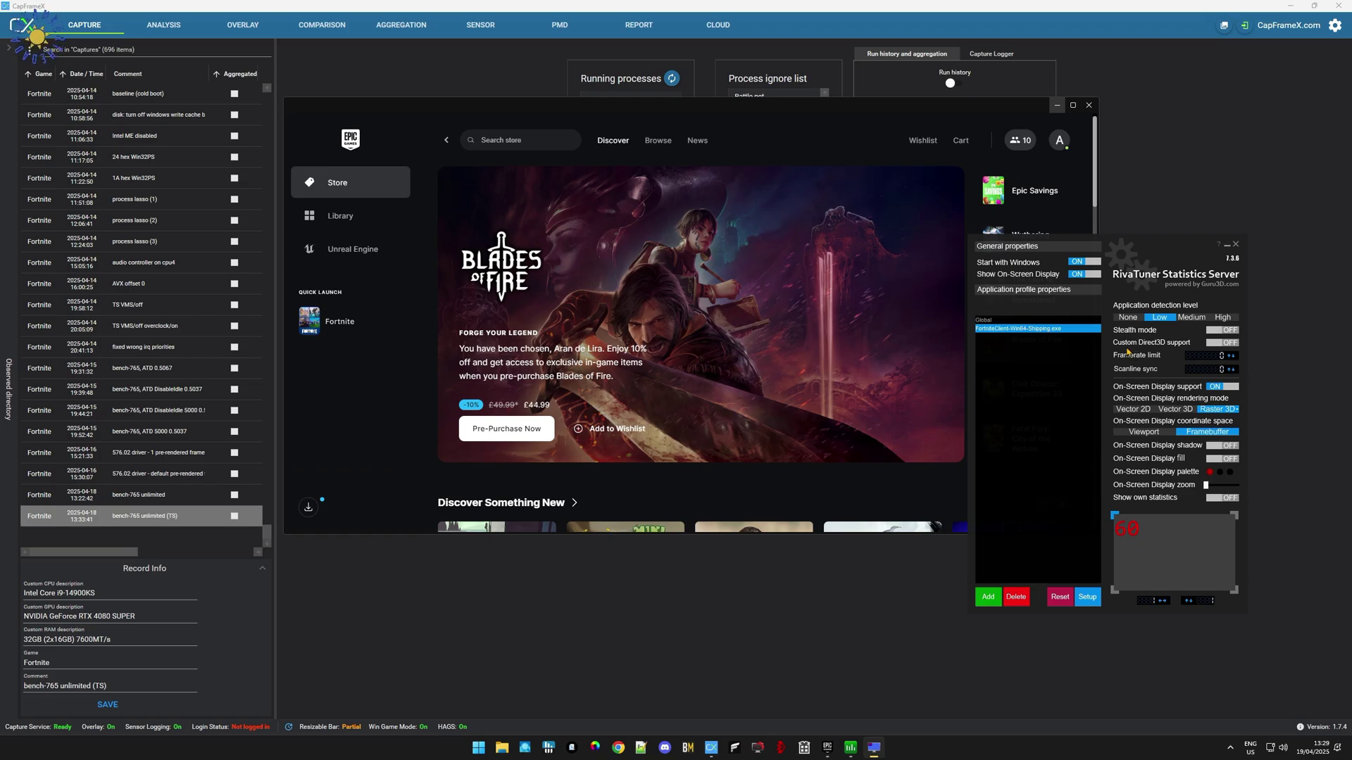
pyautogui.moveTo(1093, 350)
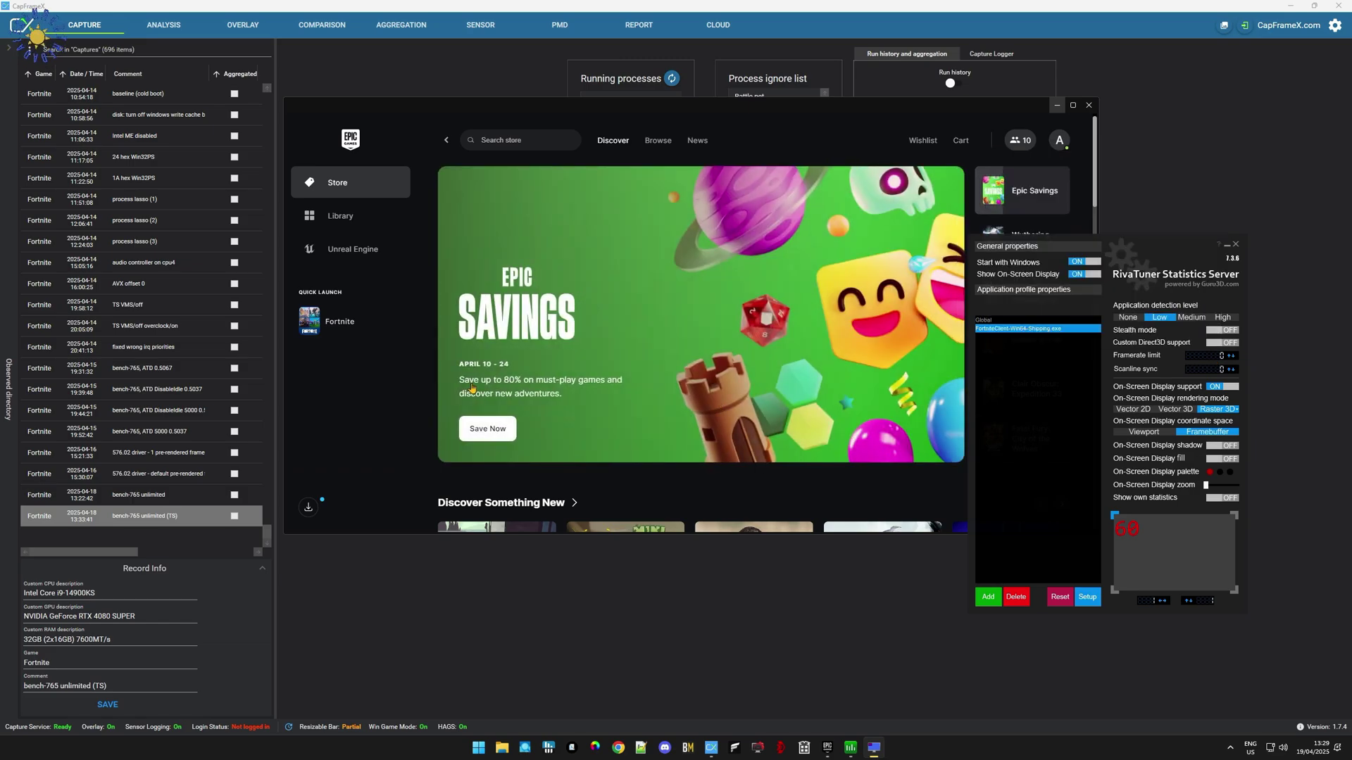
pyautogui.click(425, 434)
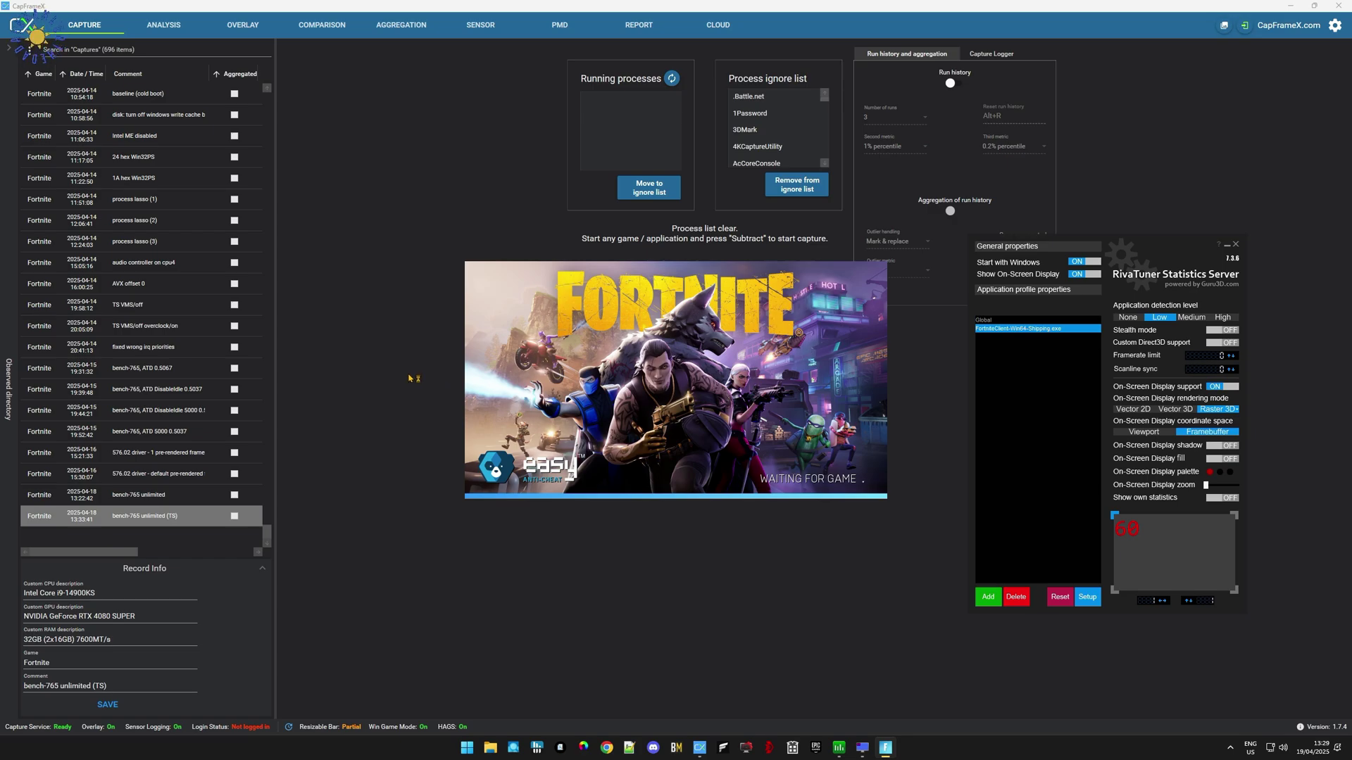
# Review which overlay items are enabled in CapFrameX and inspect the OSD options, including Auto-disable OSD
pyautogui.click(241, 27)
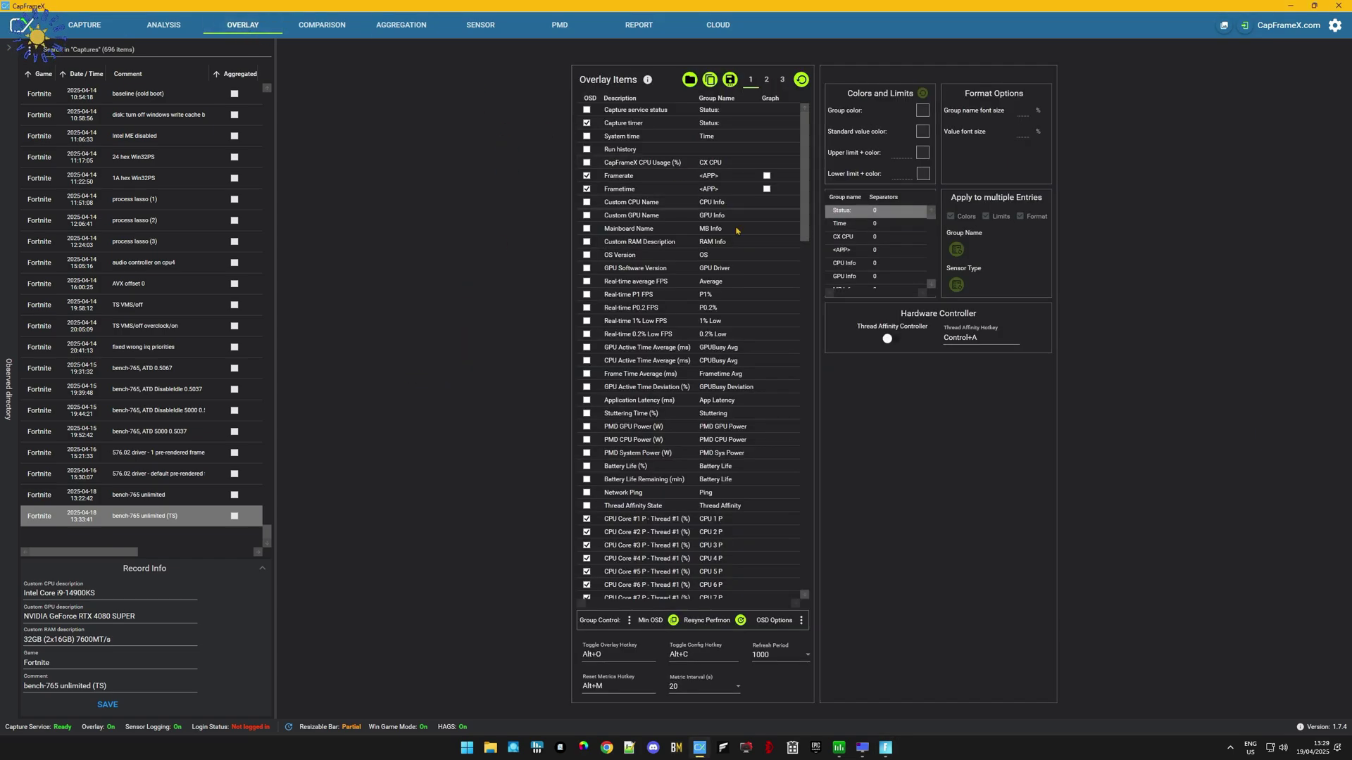
pyautogui.scroll(-4, 619, 545)
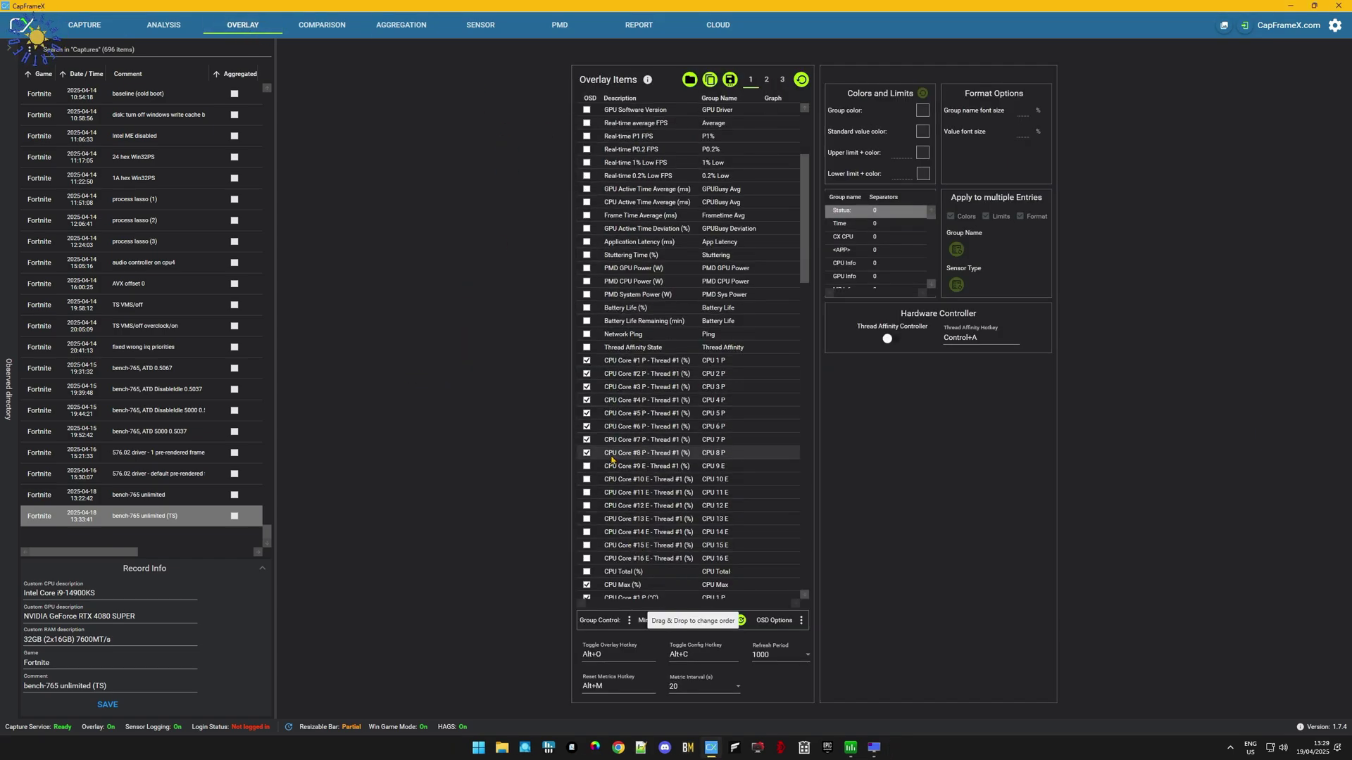
pyautogui.scroll(4, 642, 282)
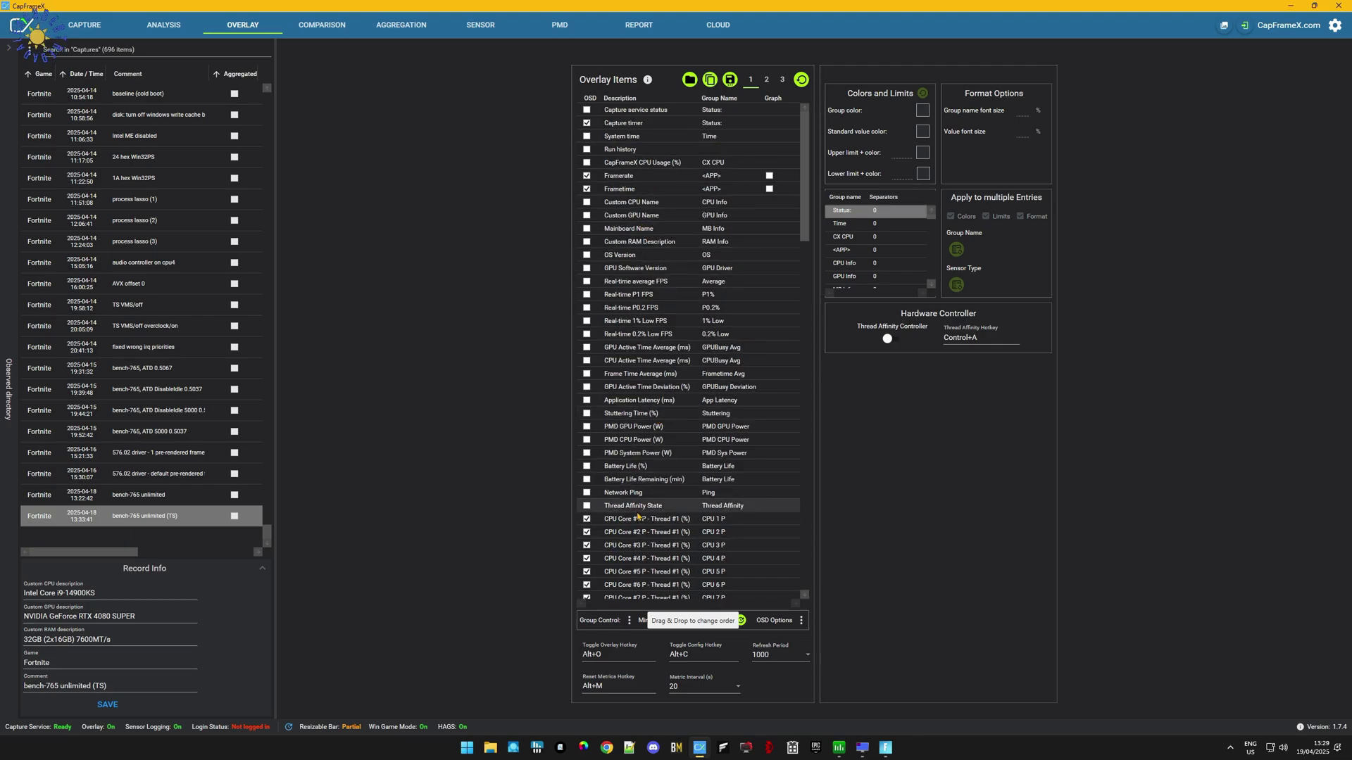
pyautogui.scroll(-5, 638, 513)
pyautogui.scroll(-8, 655, 493)
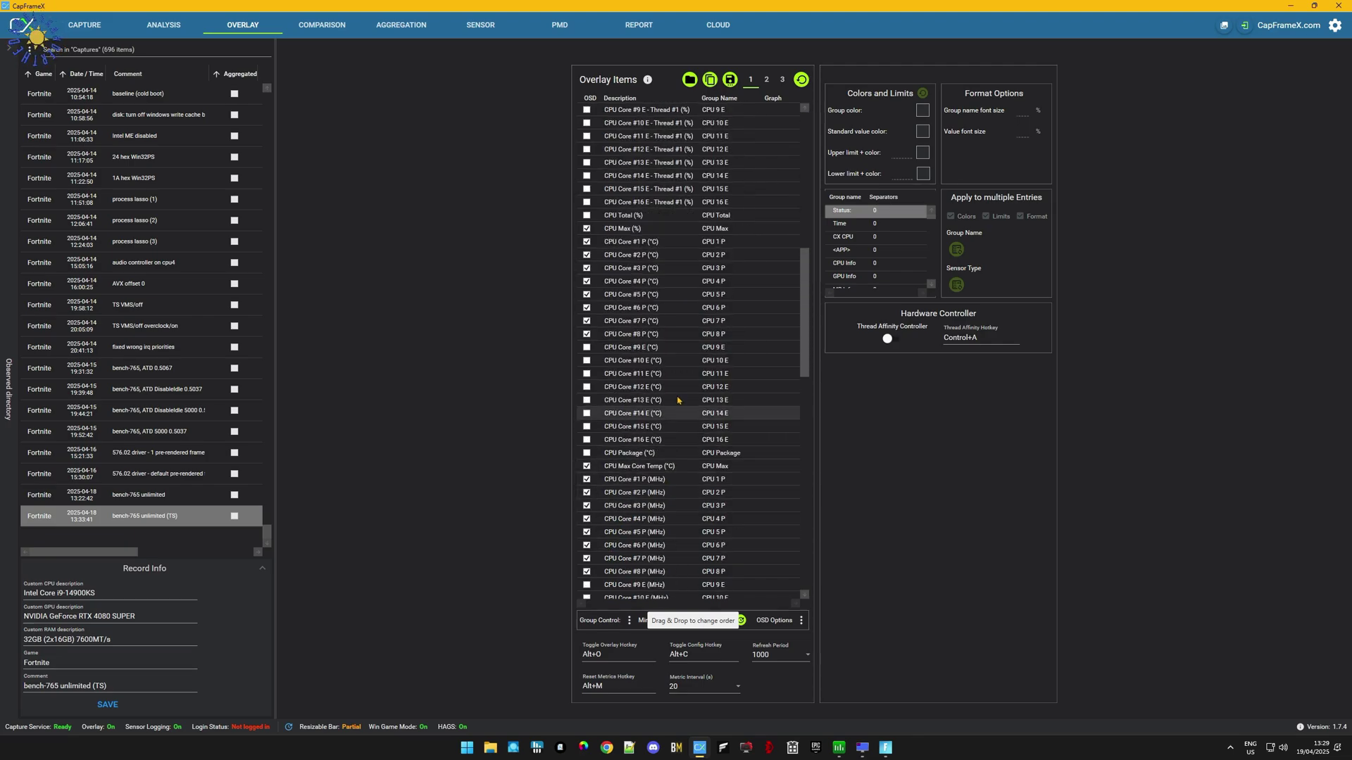
pyautogui.click(802, 621)
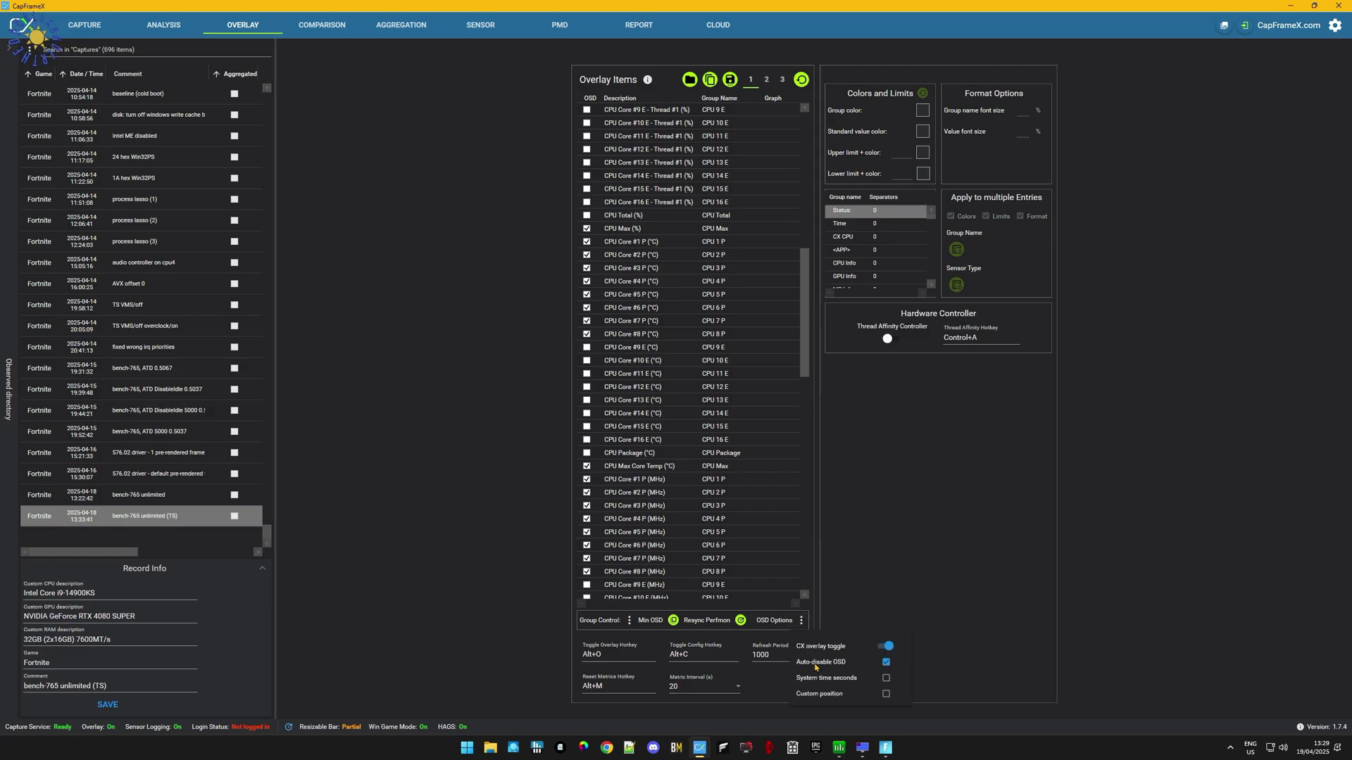
pyautogui.click(900, 545)
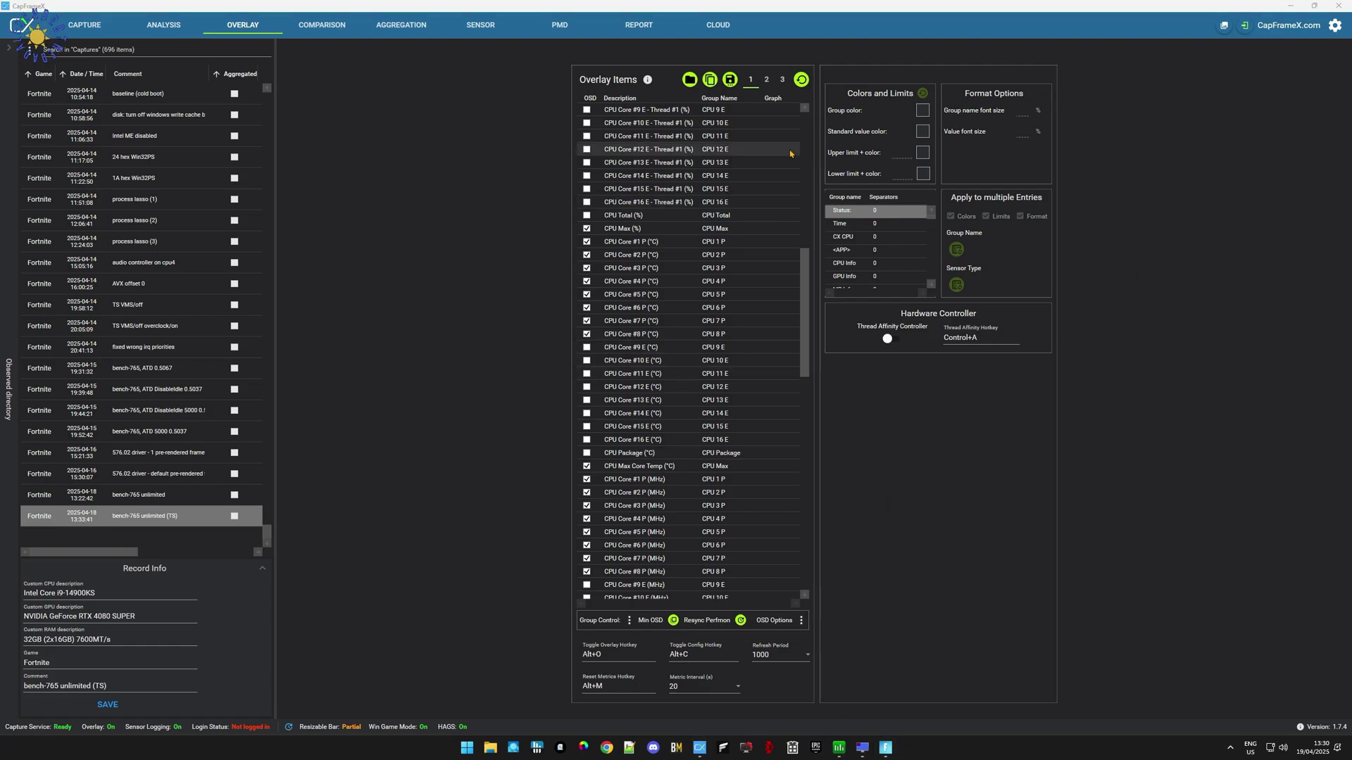
# Check the capture hotkey, capture time and delay in CapFrameX, and switch to the Fortnite window
pyautogui.click(125, 26)
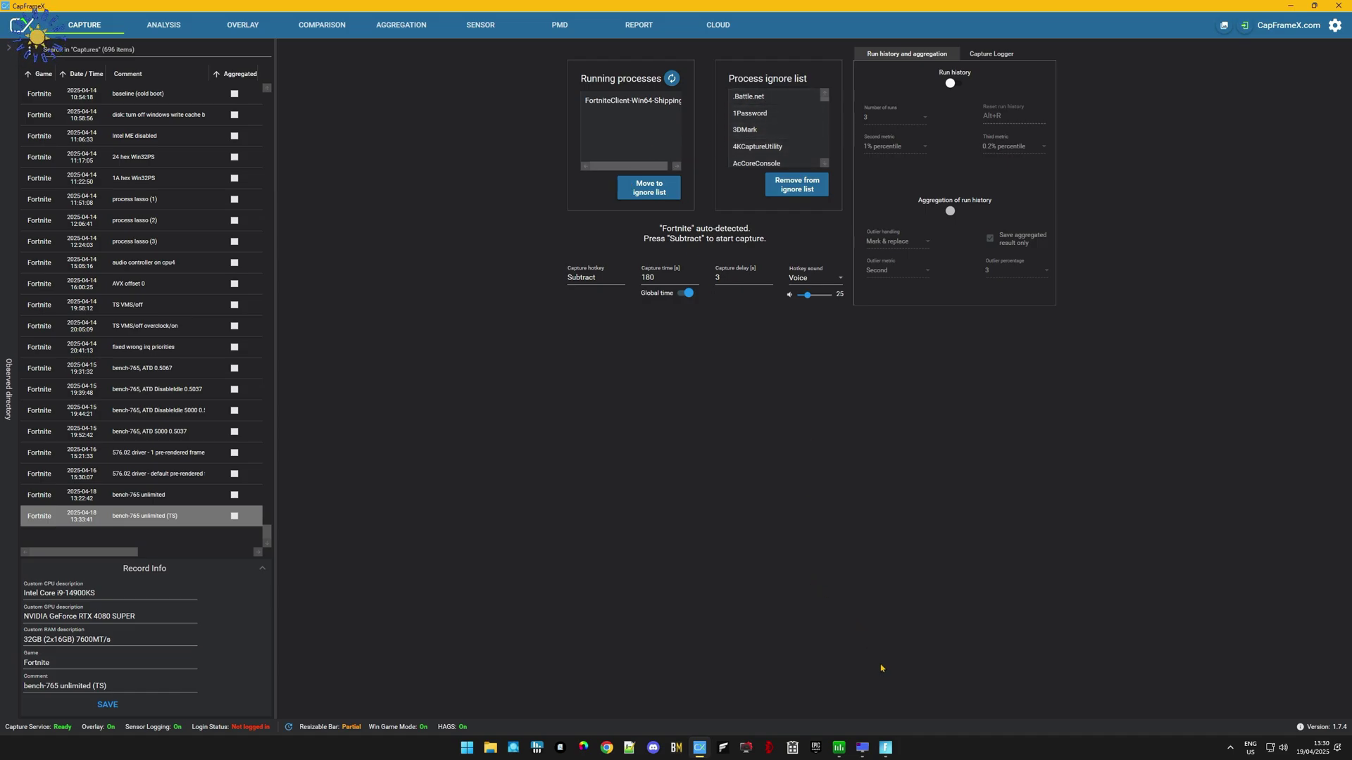
pyautogui.click(886, 747)
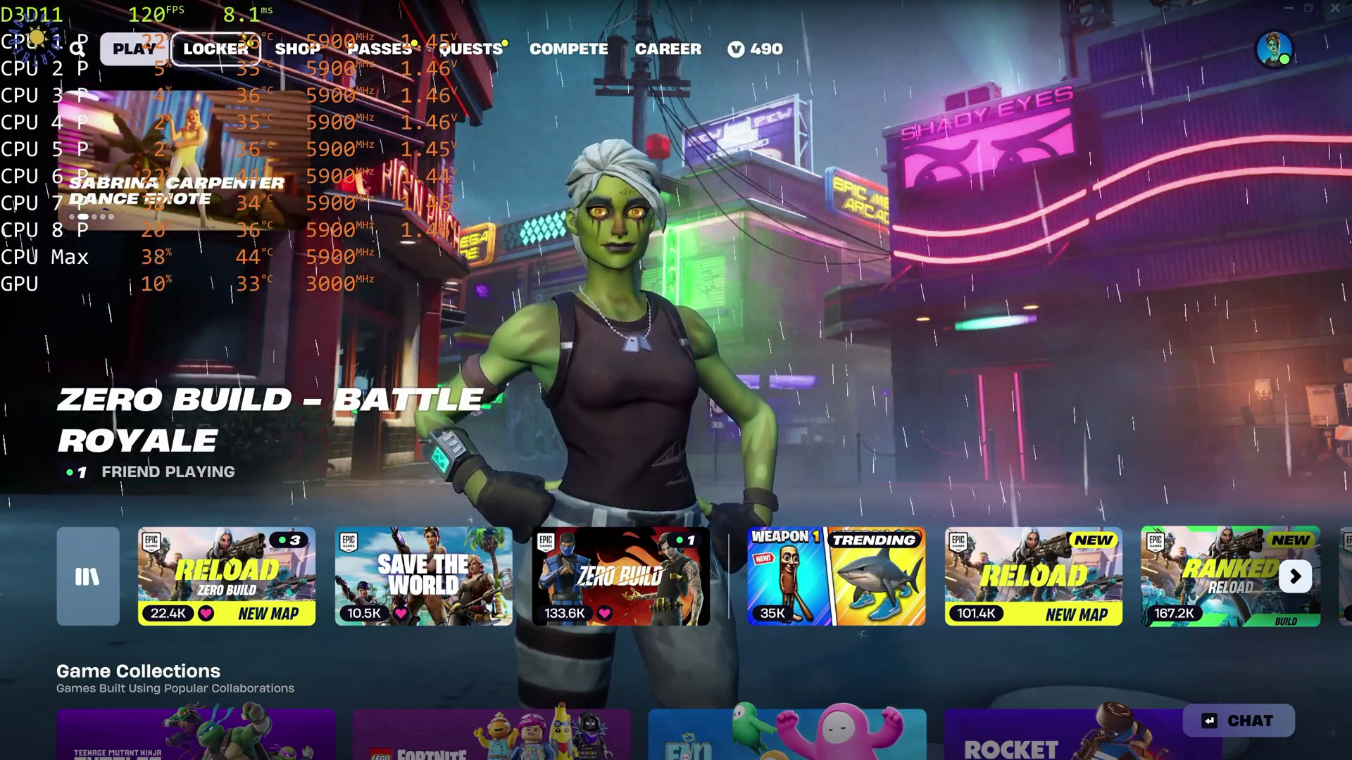
pyautogui.click(667, 48)
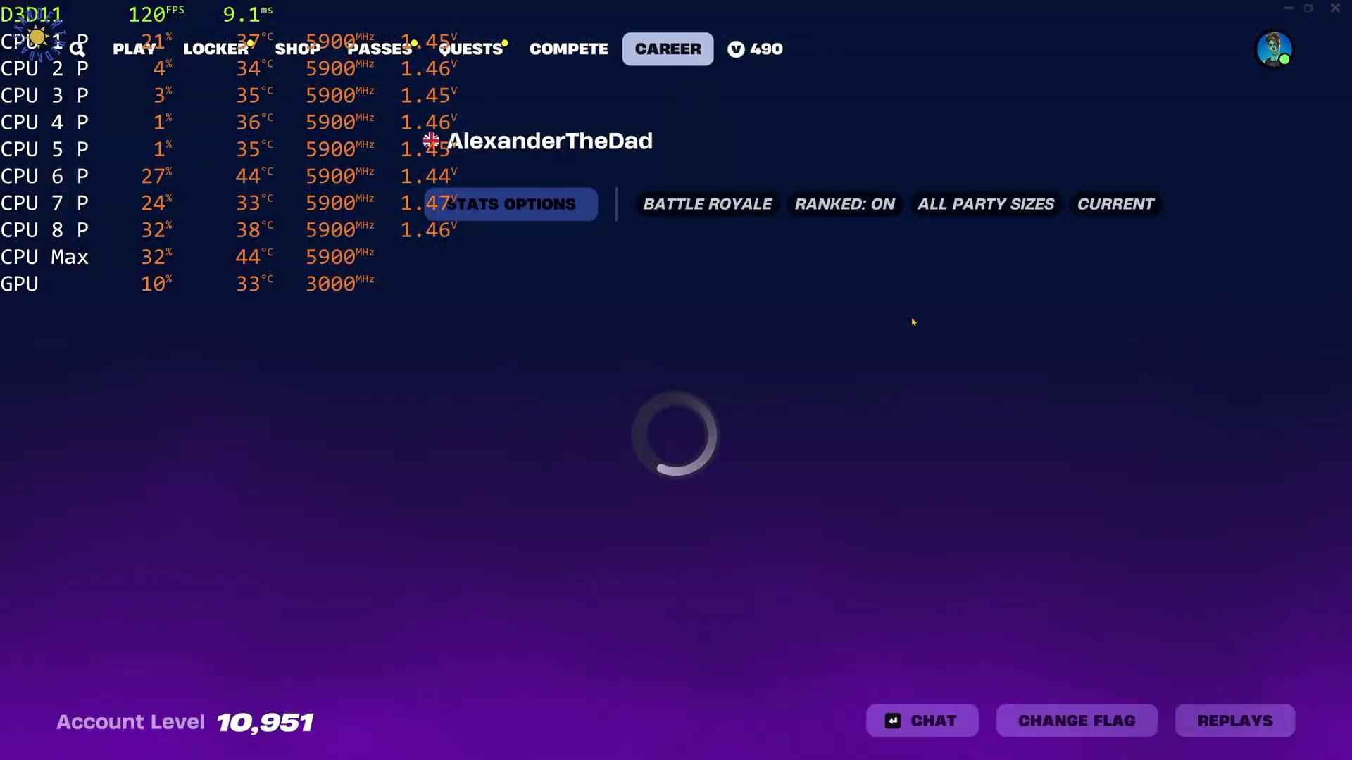
pyautogui.click(1235, 721)
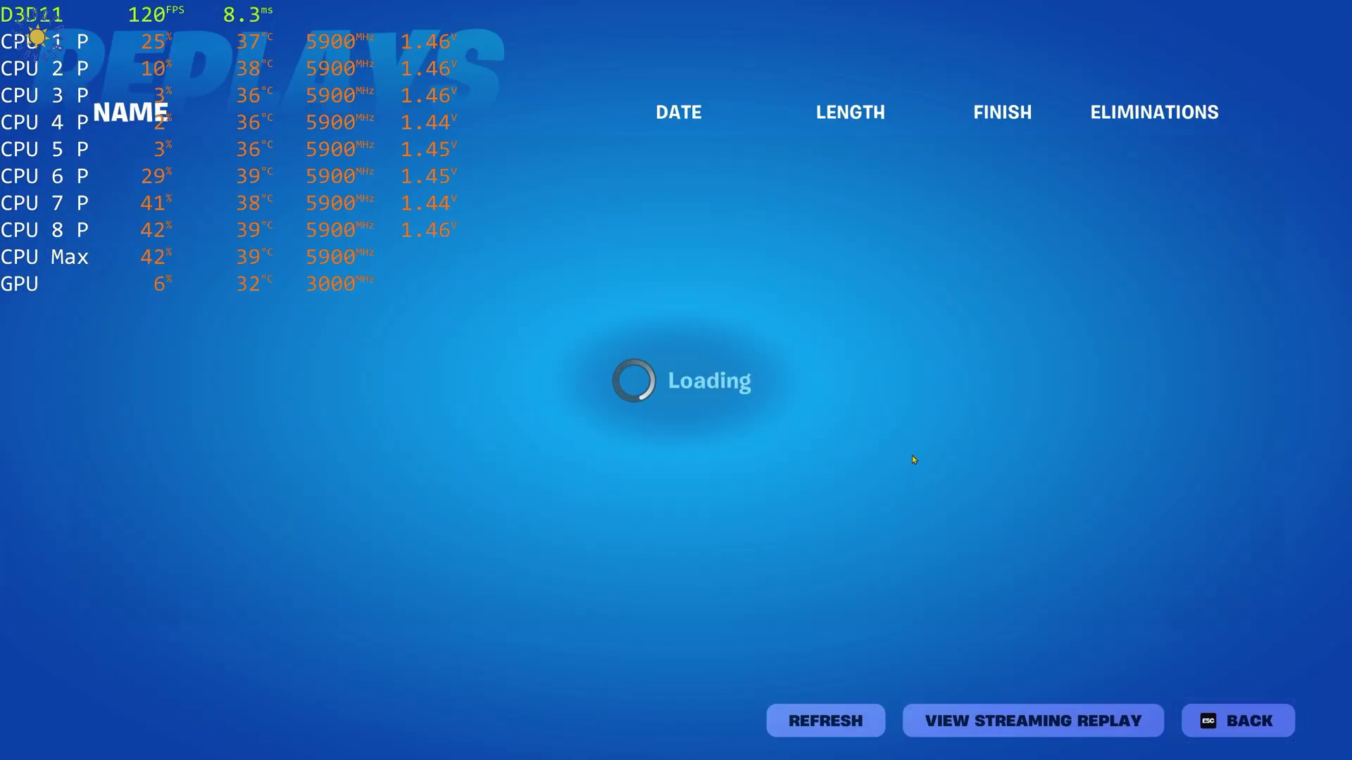
pyautogui.click(1260, 733)
# Open Fortnite's video settings and review the display, graphics and performance-mode quality options
pyautogui.click(1273, 49)
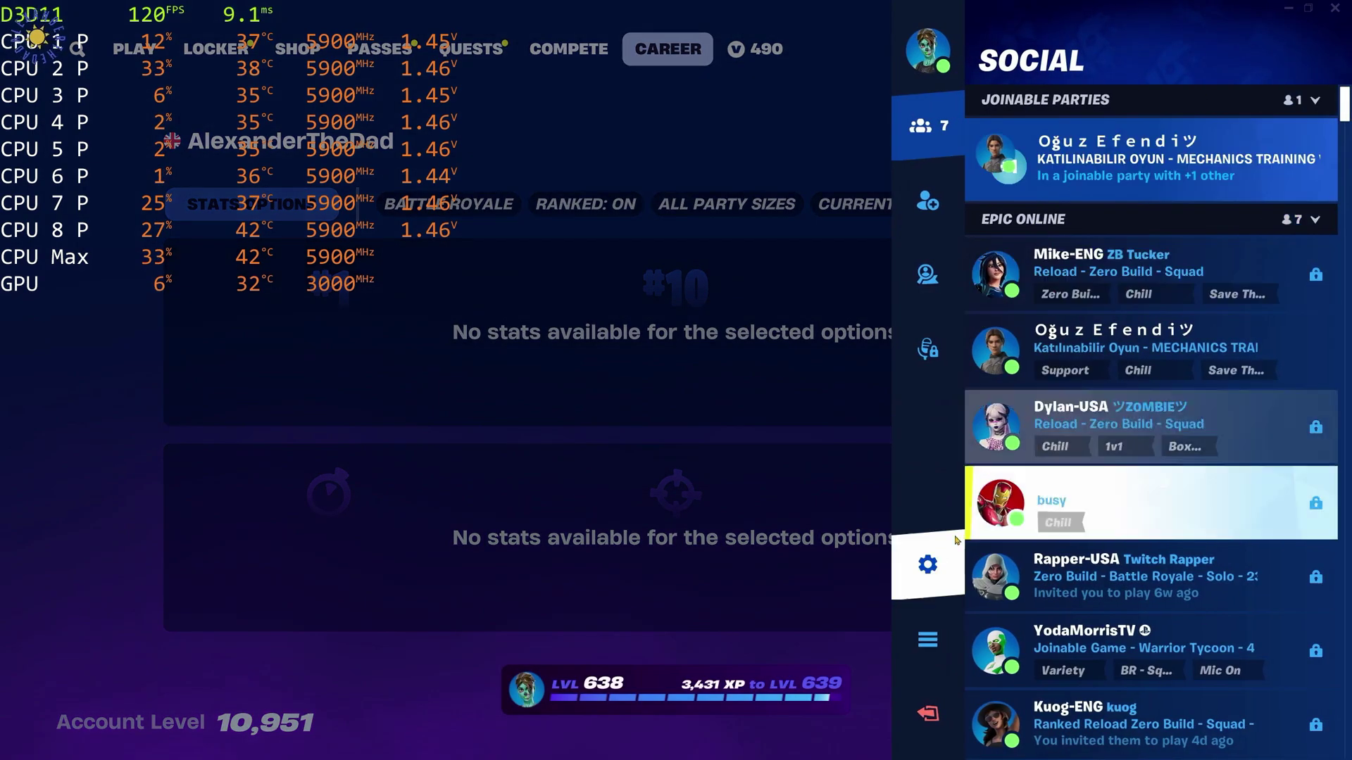
pyautogui.click(956, 540)
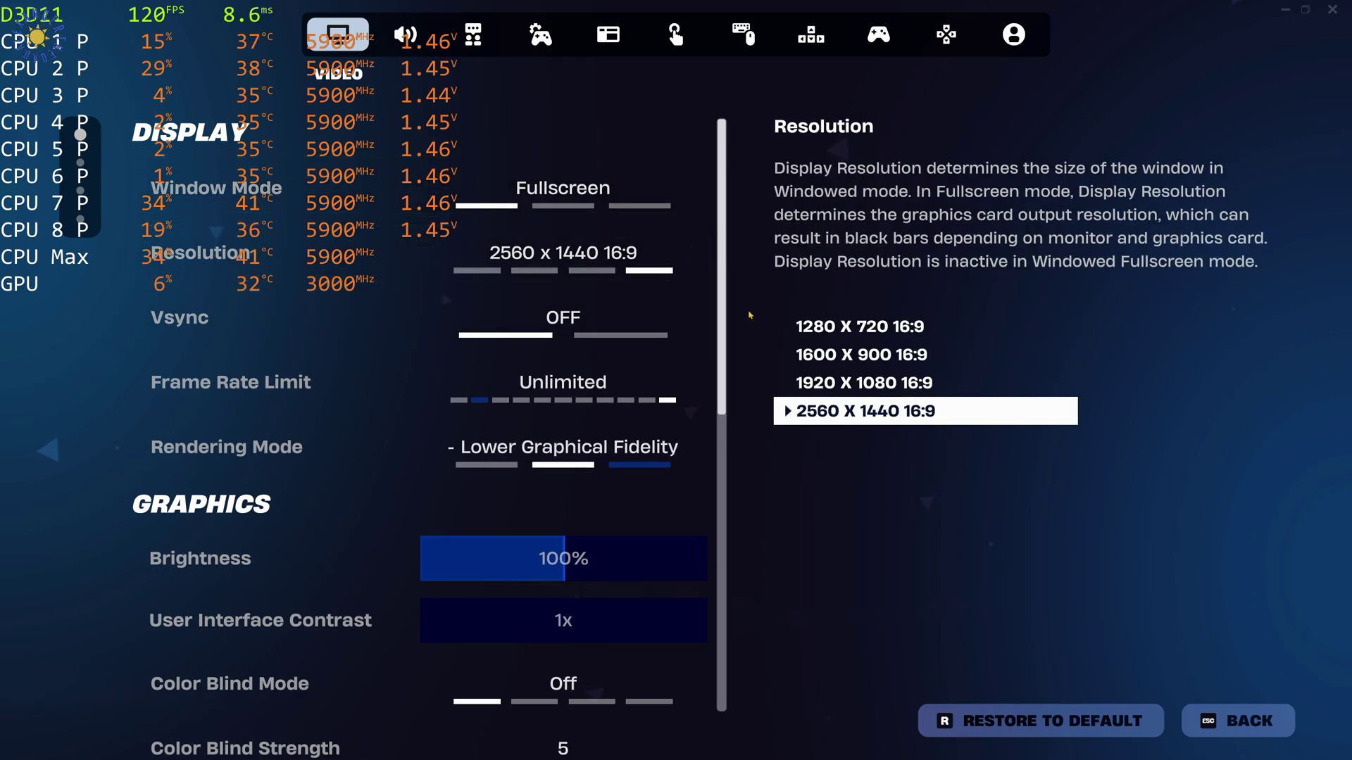
pyautogui.scroll(-5, 742, 569)
pyautogui.scroll(-4, 741, 569)
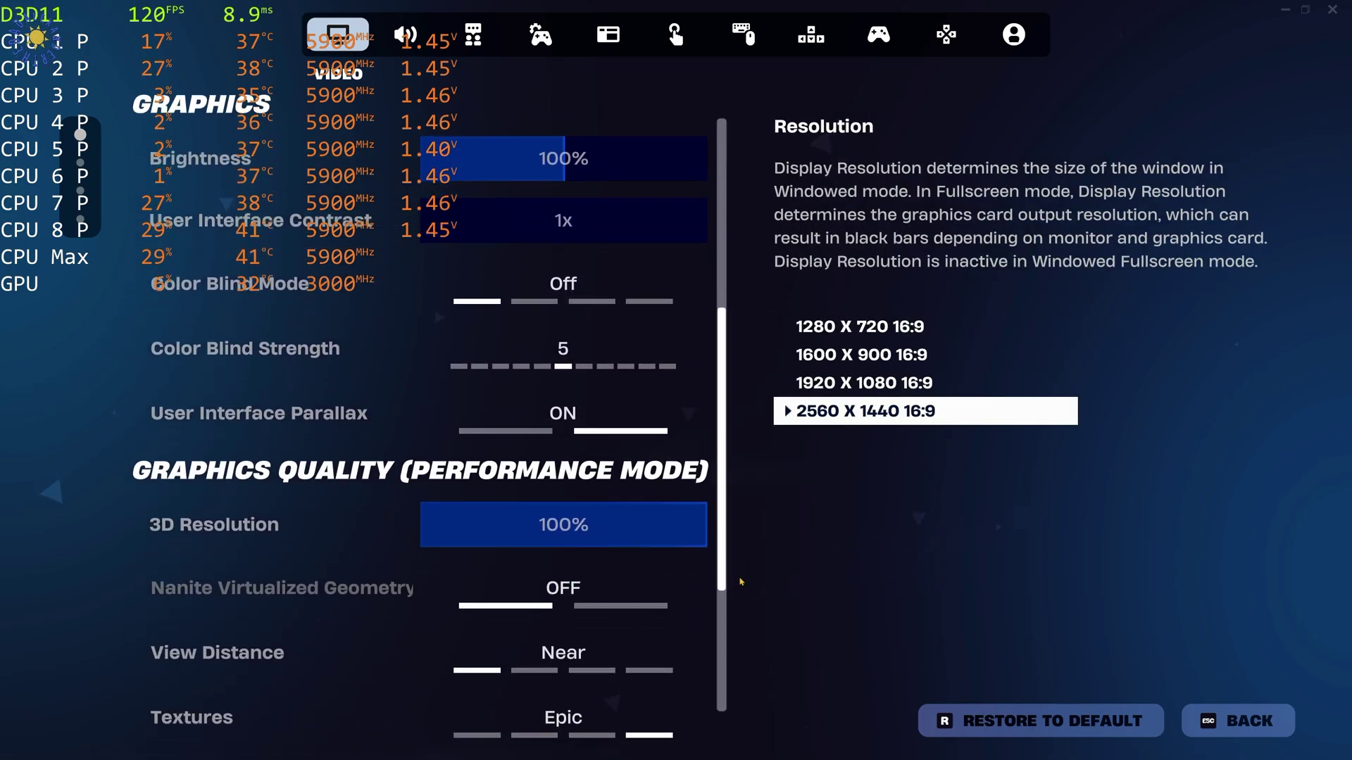
pyautogui.scroll(6, 757, 654)
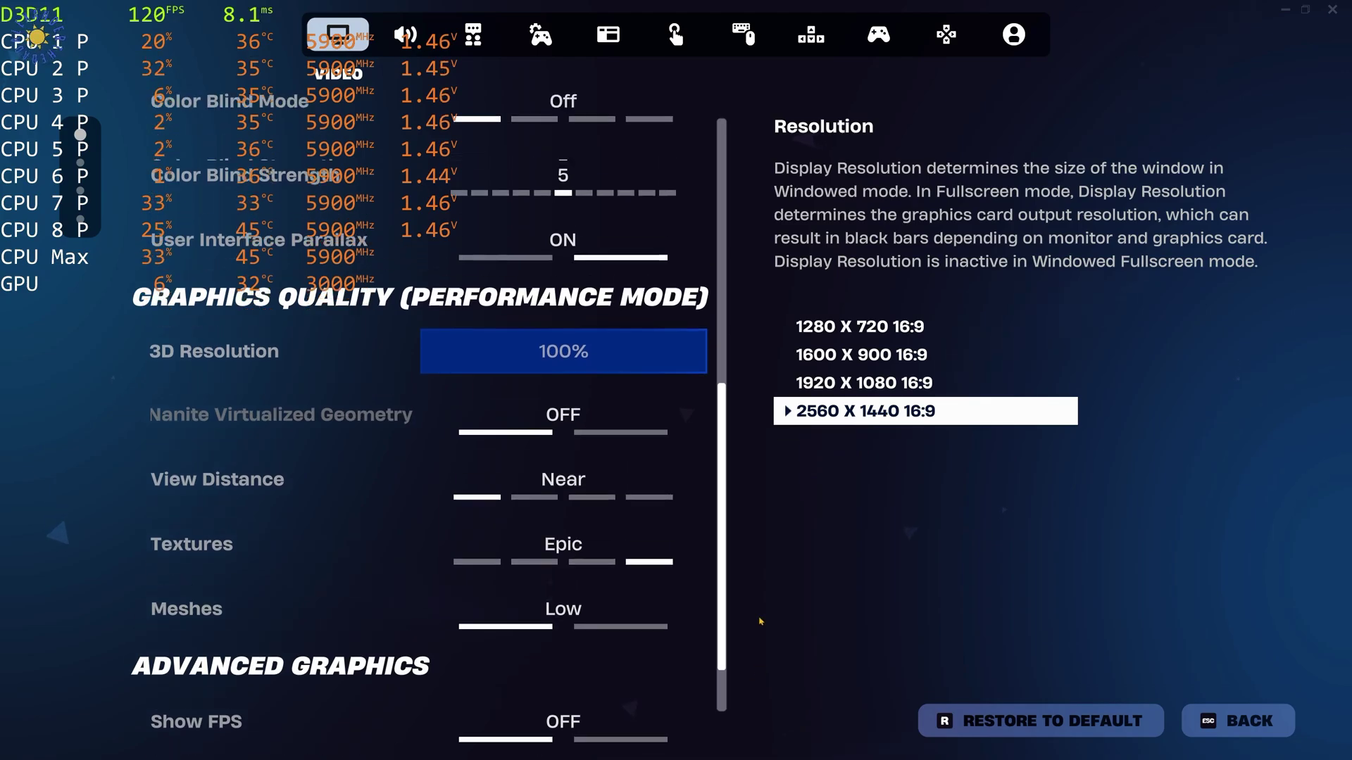
pyautogui.scroll(-3, 764, 612)
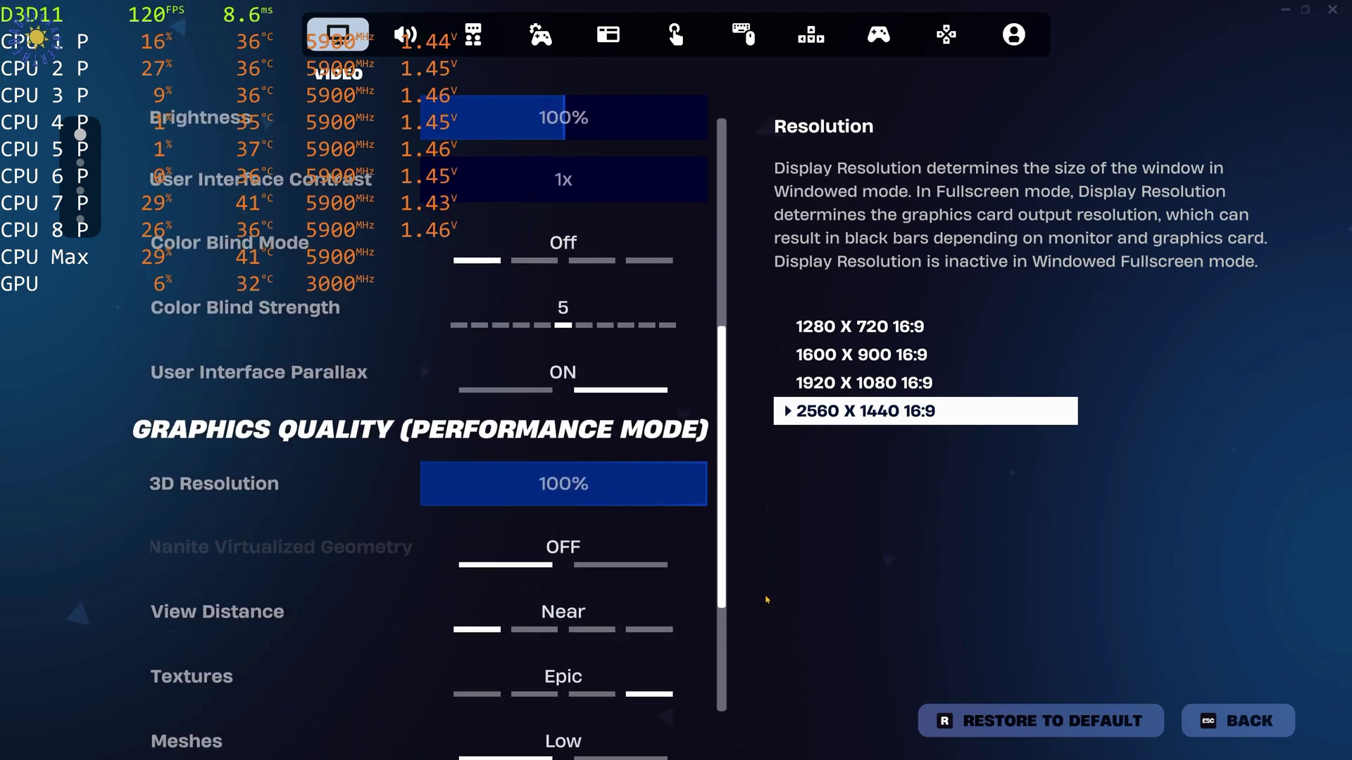
pyautogui.scroll(-3, 768, 592)
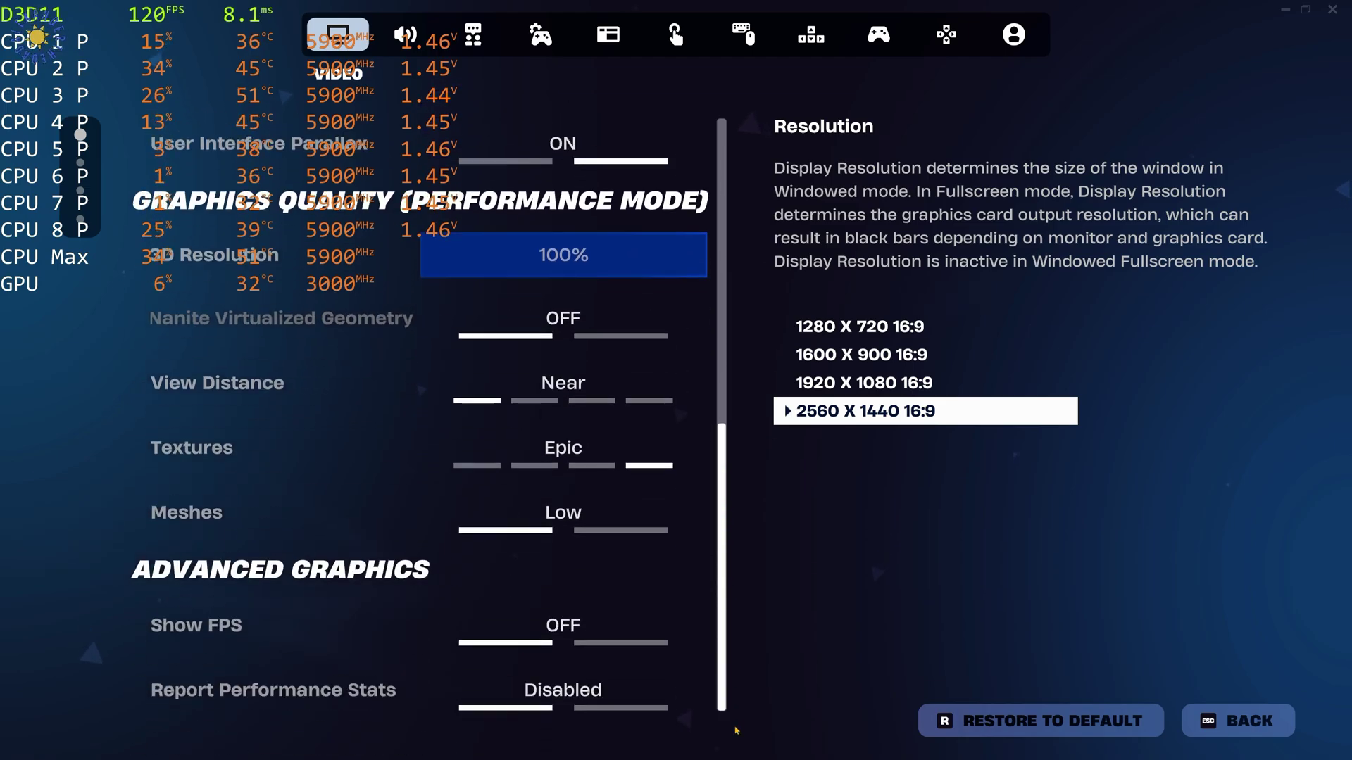
pyautogui.scroll(4, 746, 563)
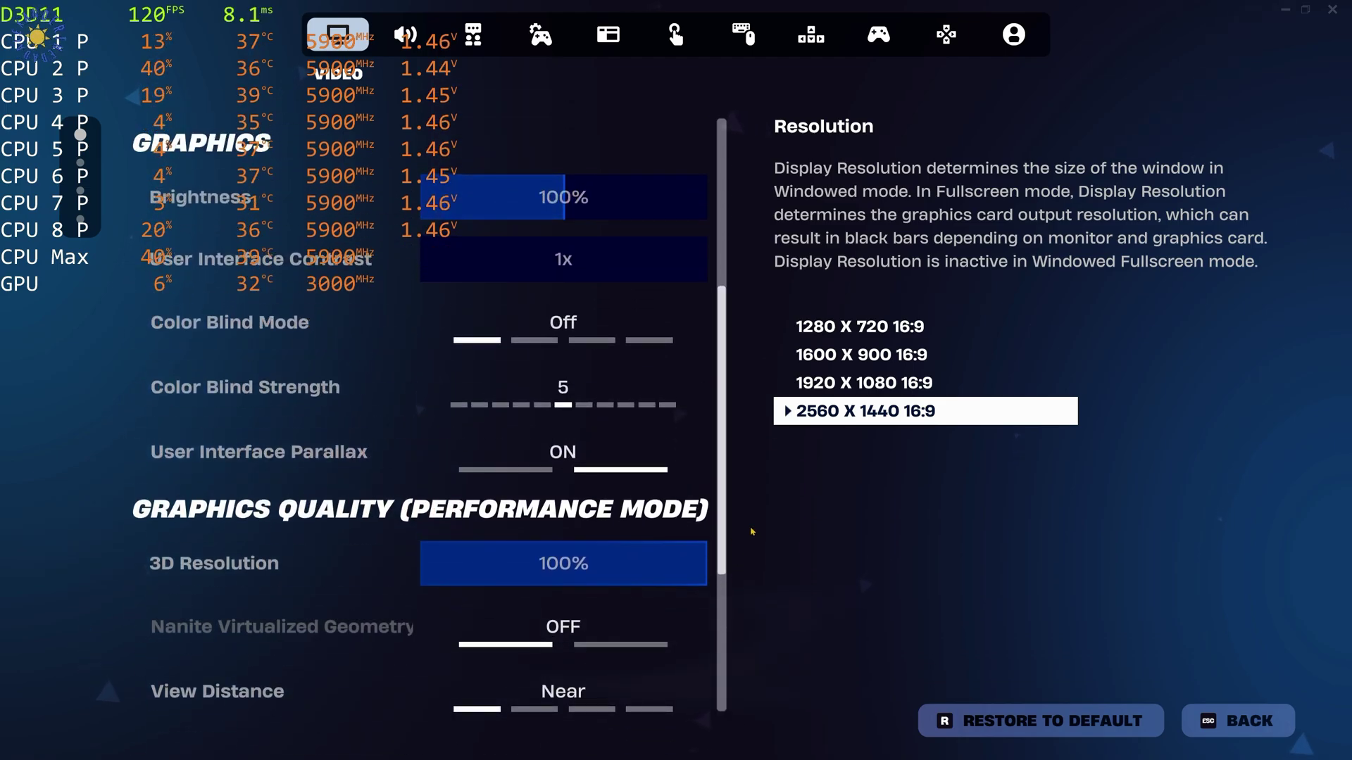
pyautogui.scroll(5, 613, 426)
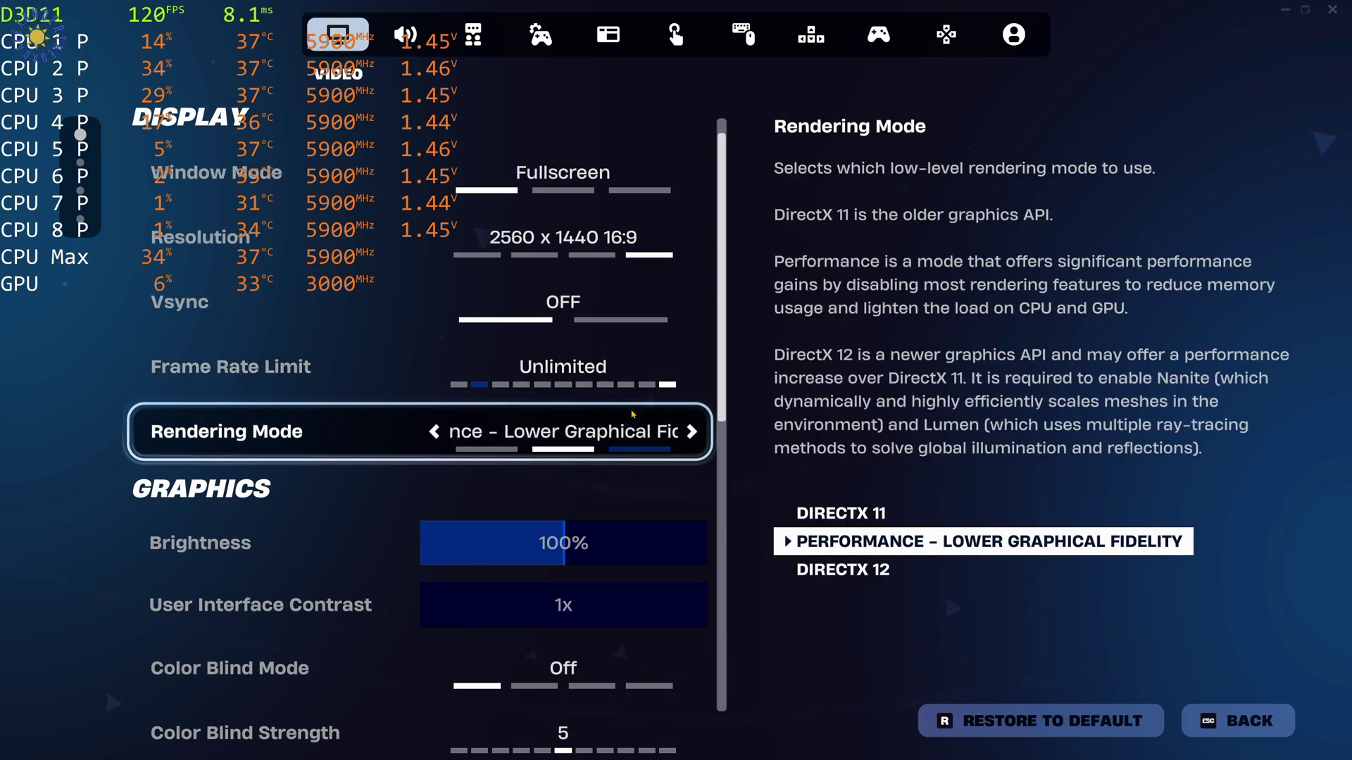
# Check the Rendering Mode, Textures and Meshes options in the video settings, and leave the settings
pyautogui.scroll(-3, 632, 416)
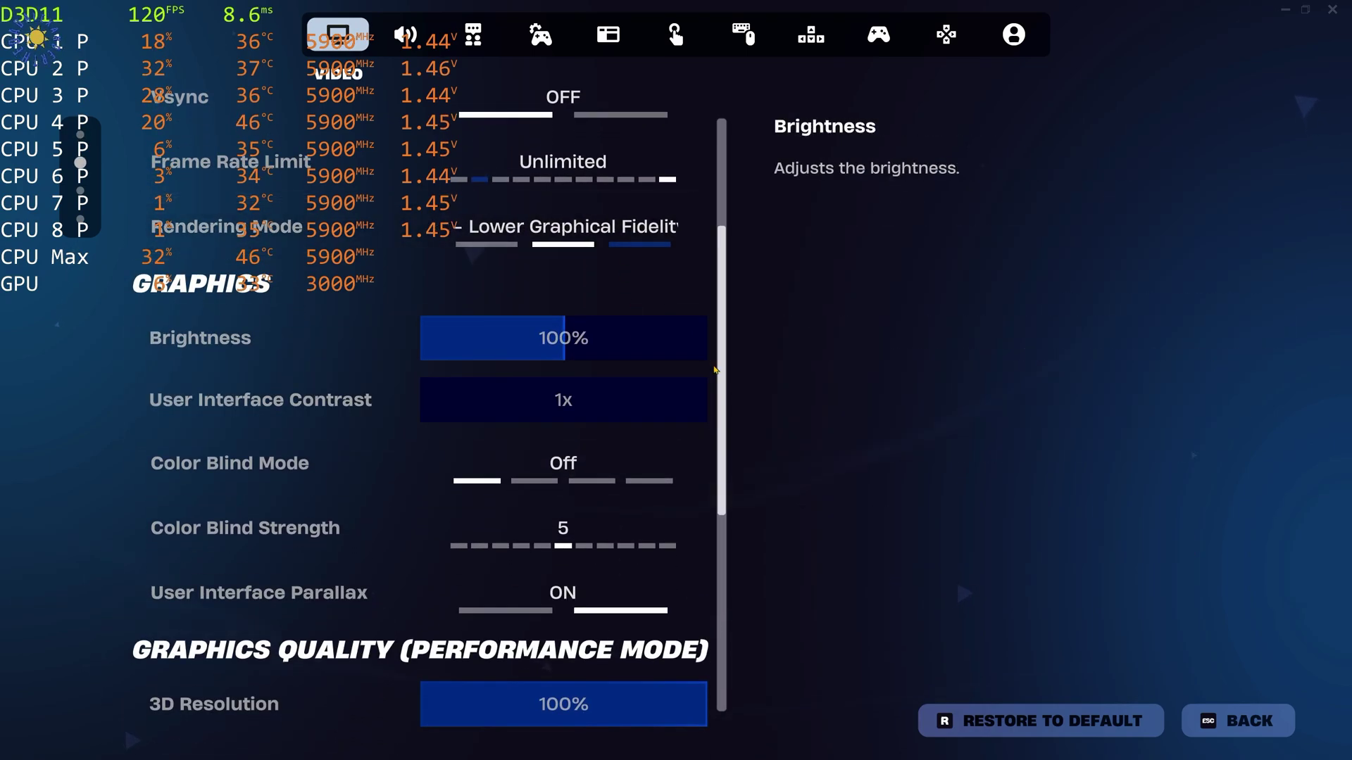
pyautogui.scroll(2, 566, 203)
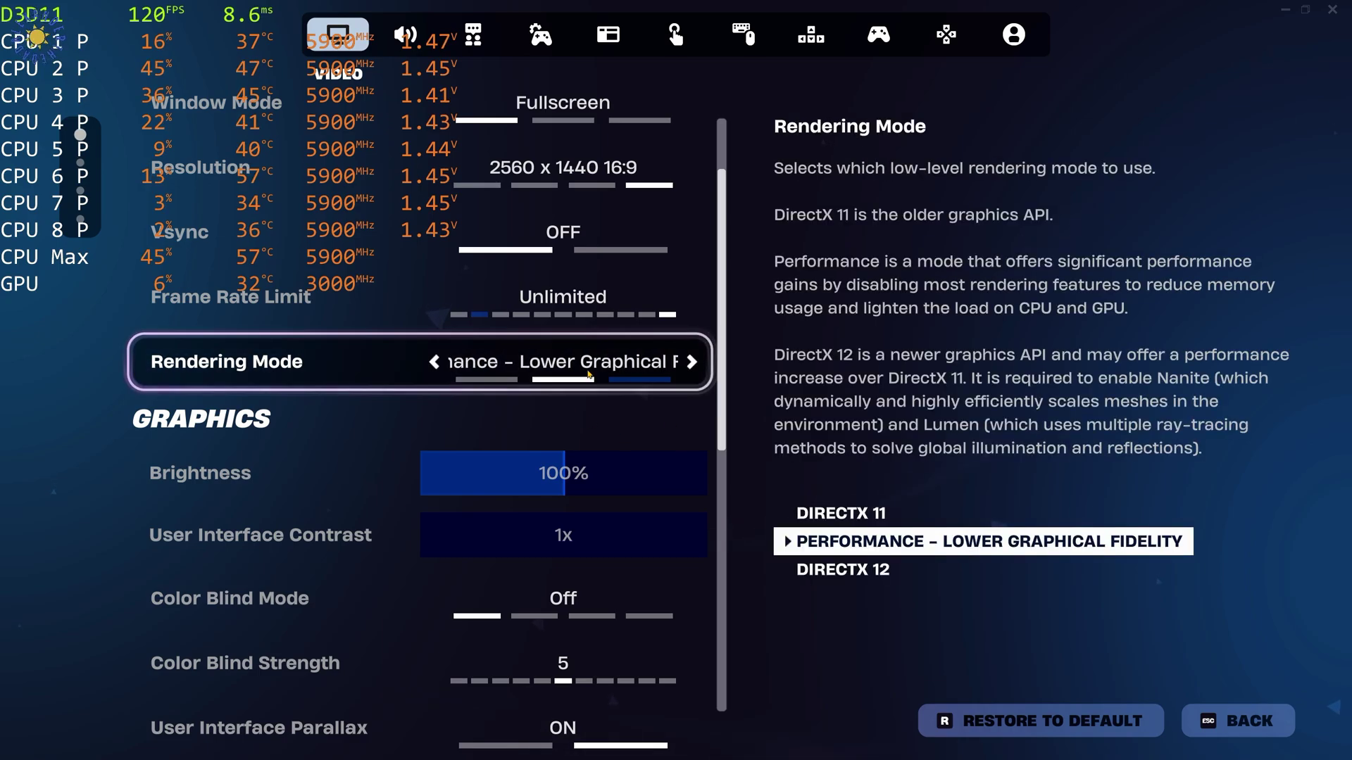
pyautogui.scroll(-6, 727, 579)
pyautogui.scroll(-3, 727, 580)
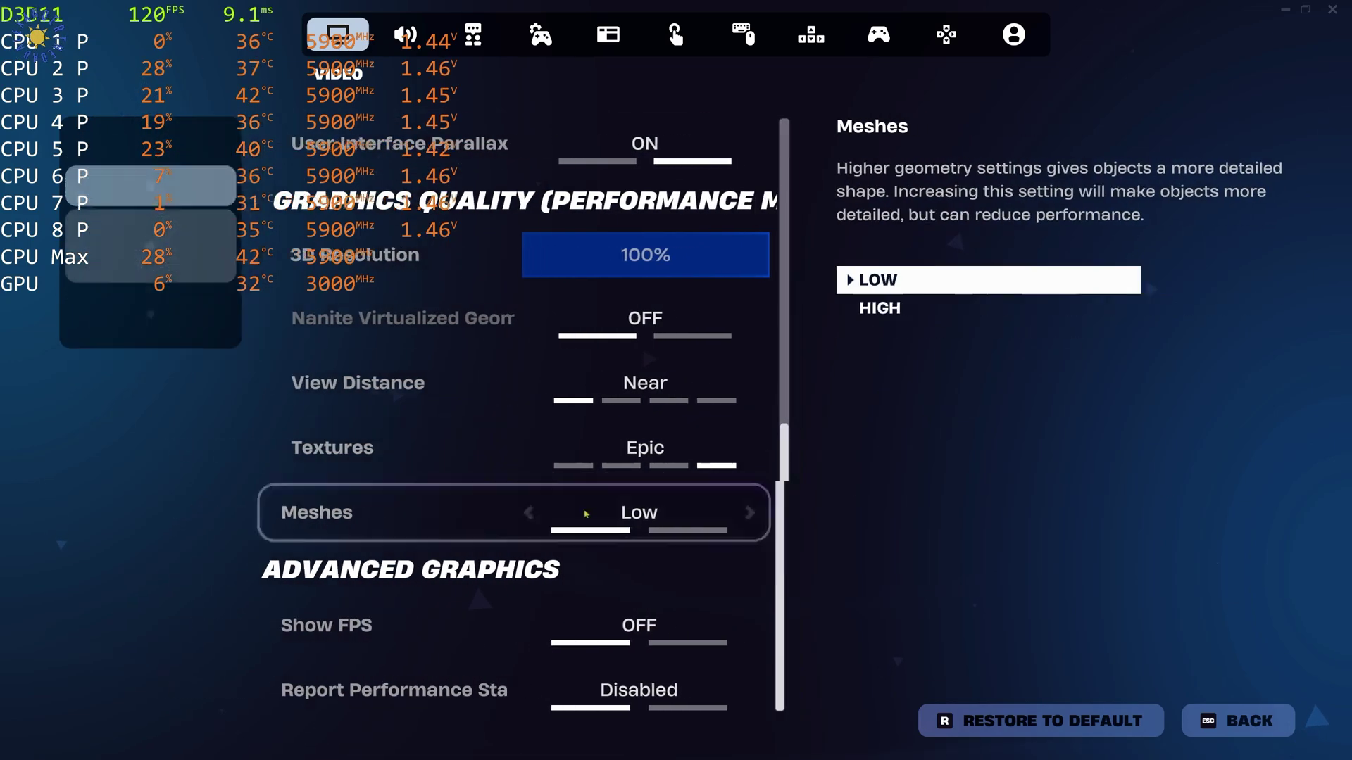
pyautogui.scroll(4, 521, 479)
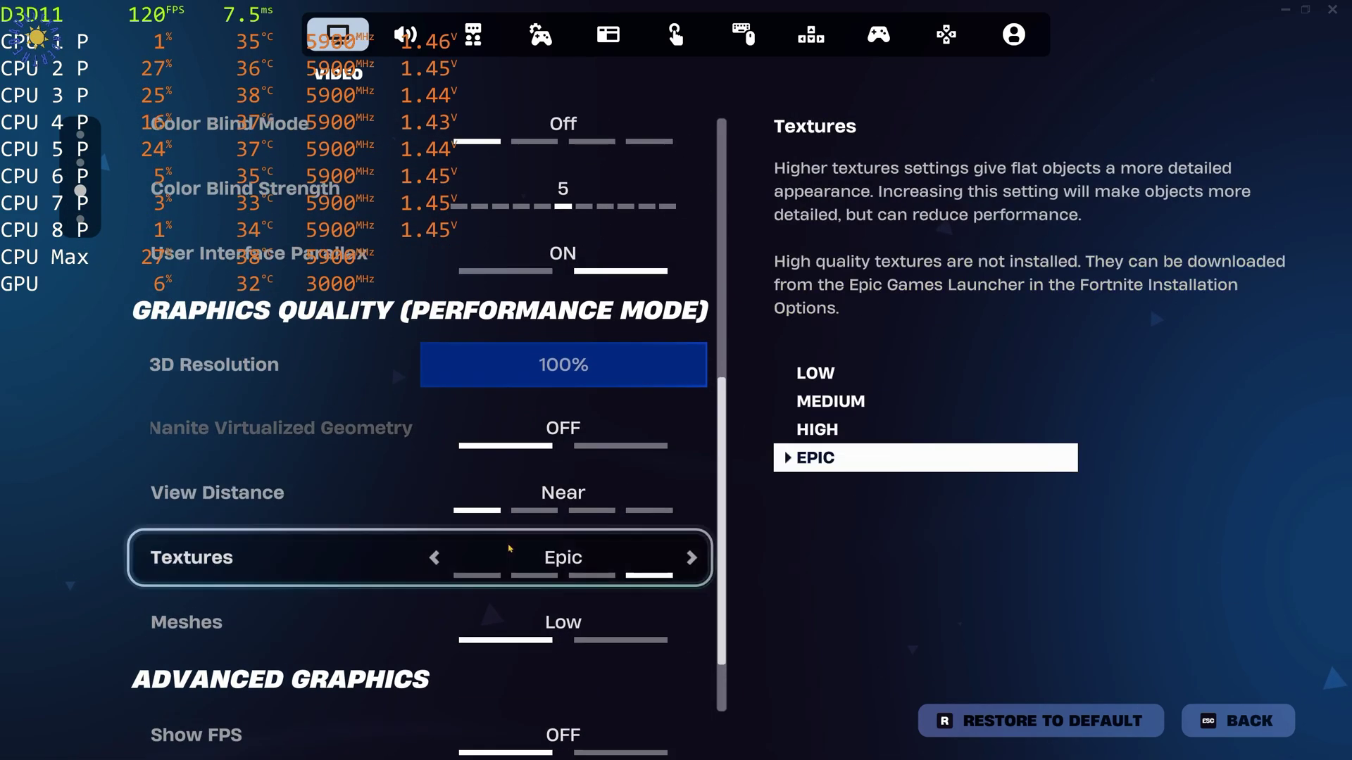
pyautogui.scroll(5, 519, 502)
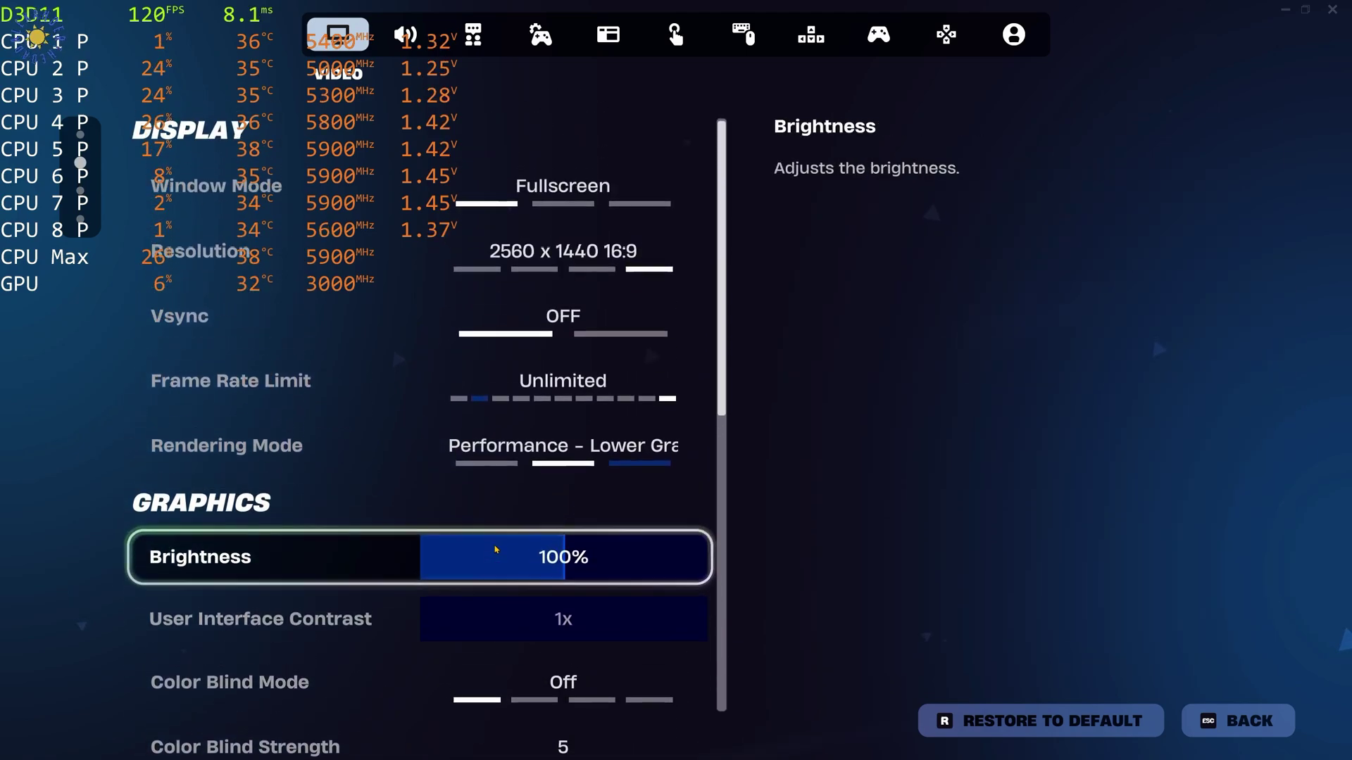
pyautogui.click(1240, 723)
pyautogui.click(1274, 49)
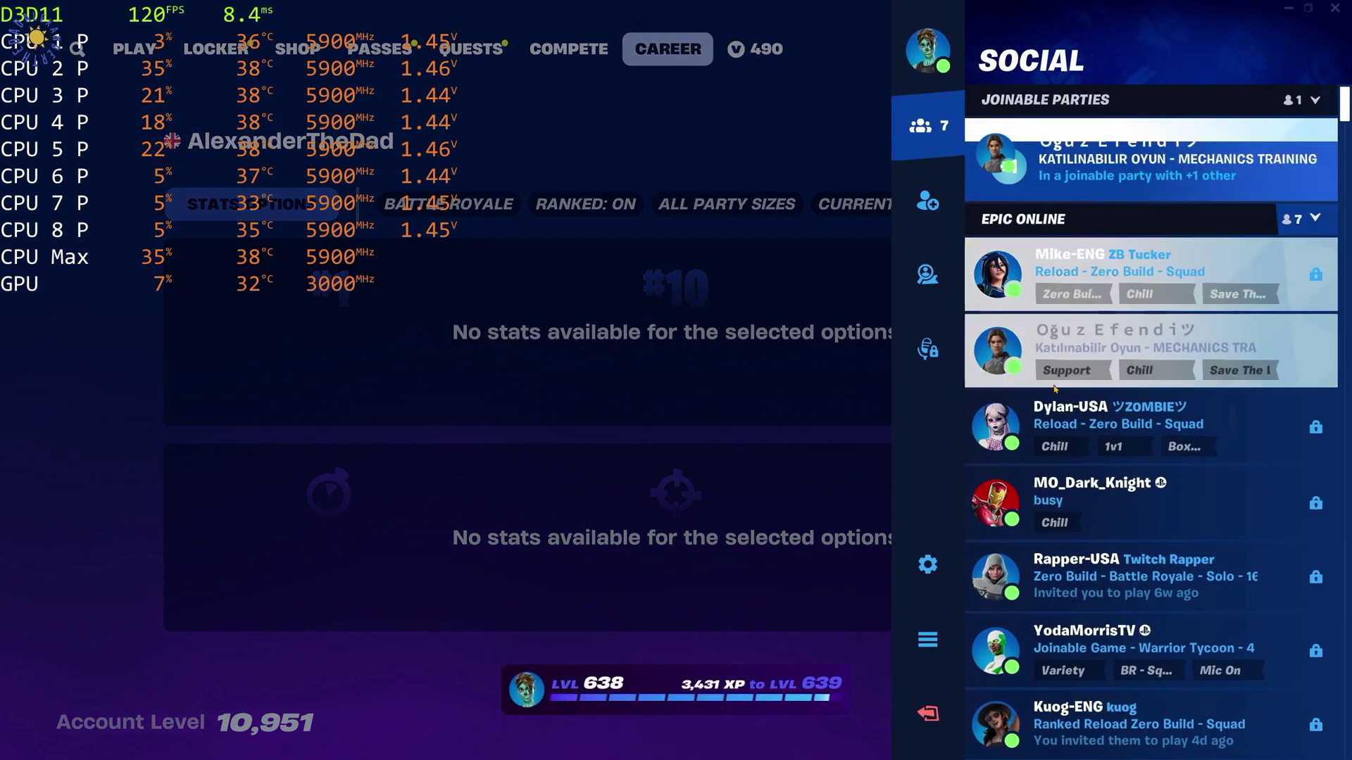
pyautogui.click(938, 593)
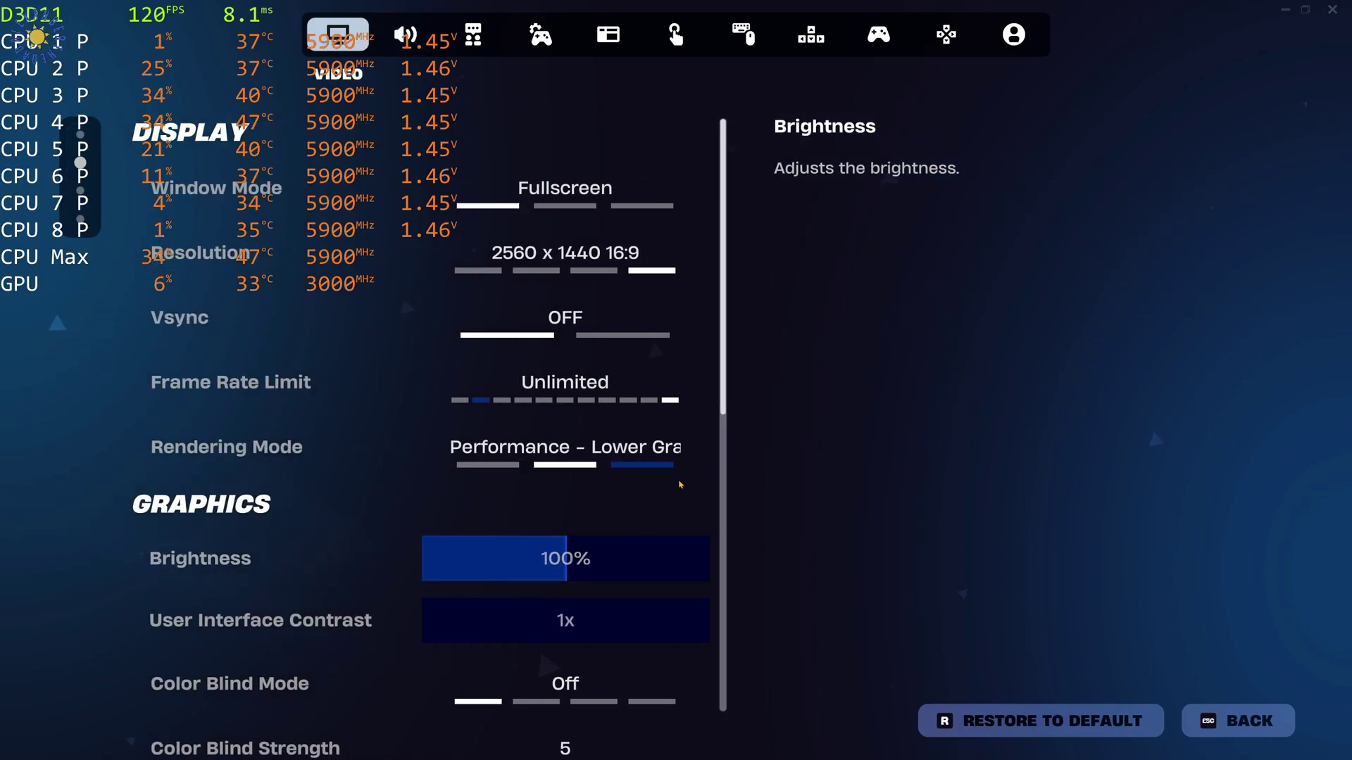
pyautogui.click(1197, 720)
pyautogui.click(532, 55)
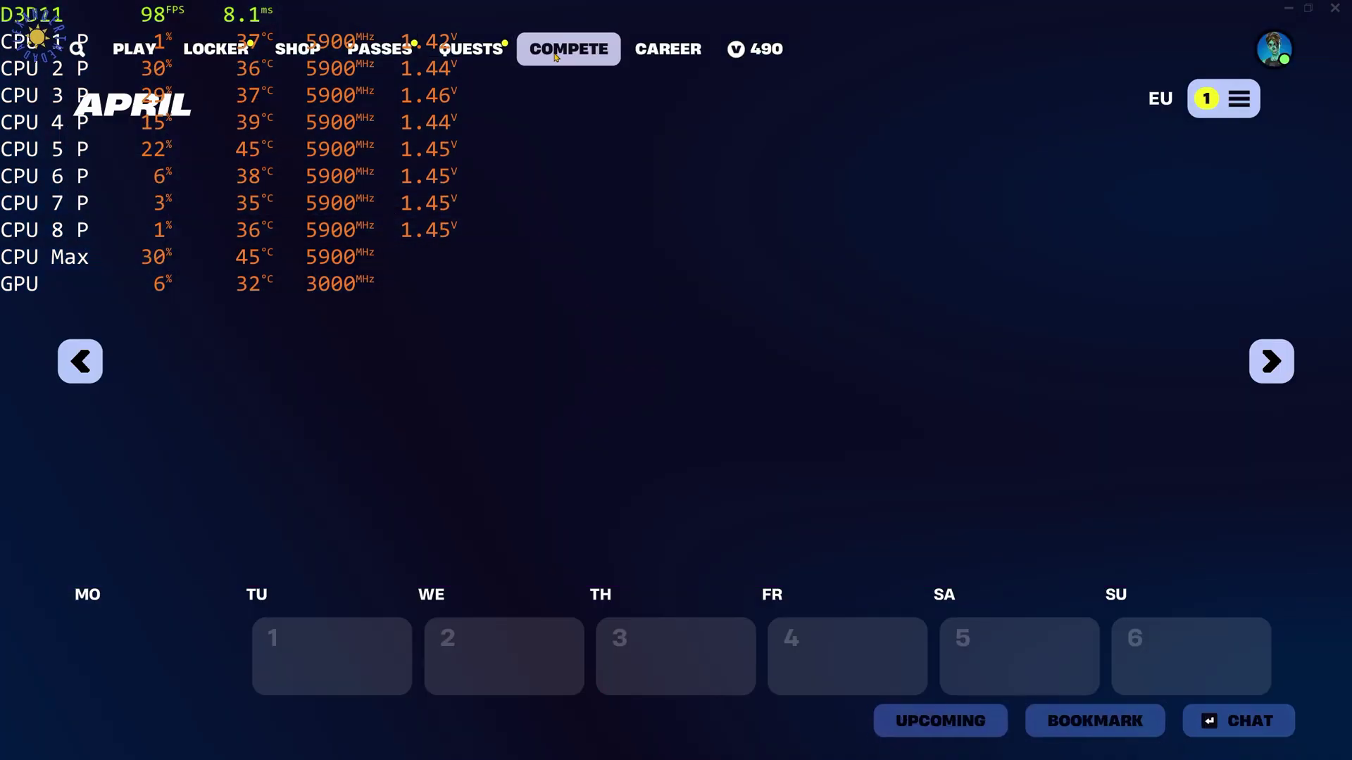
pyautogui.click(471, 49)
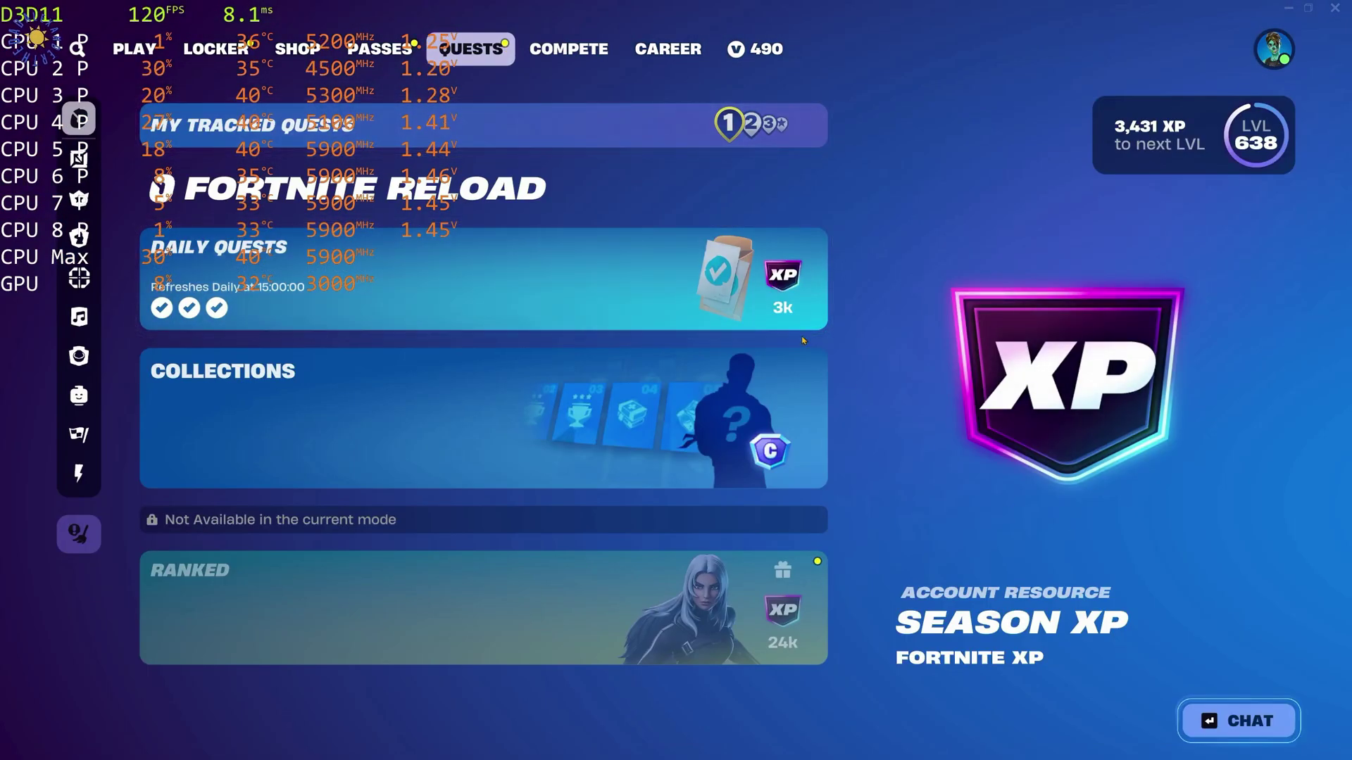
# Find the bench-765 replay in Fortnite's career replays list and start playing it
pyautogui.click(662, 54)
pyautogui.click(1234, 721)
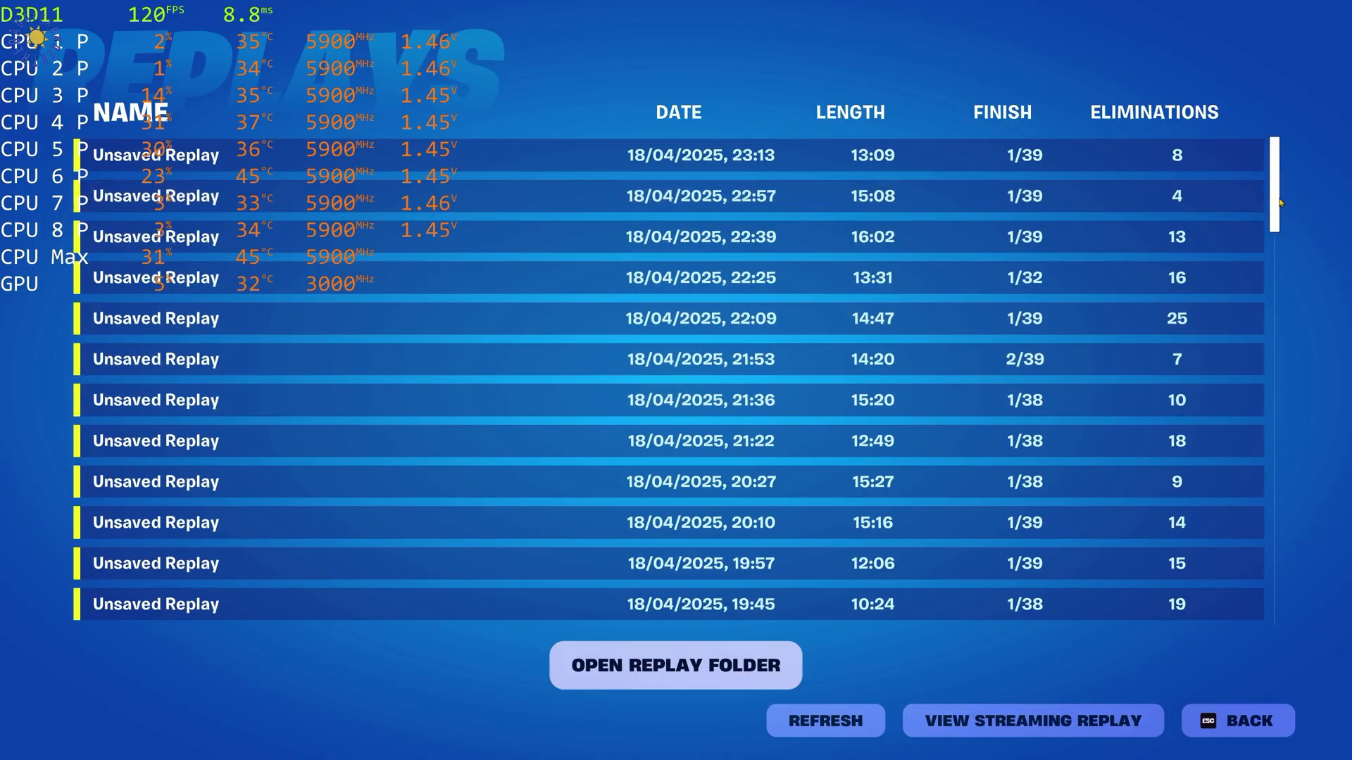
pyautogui.moveTo(1276, 204); pyautogui.dragTo(1294, 622)
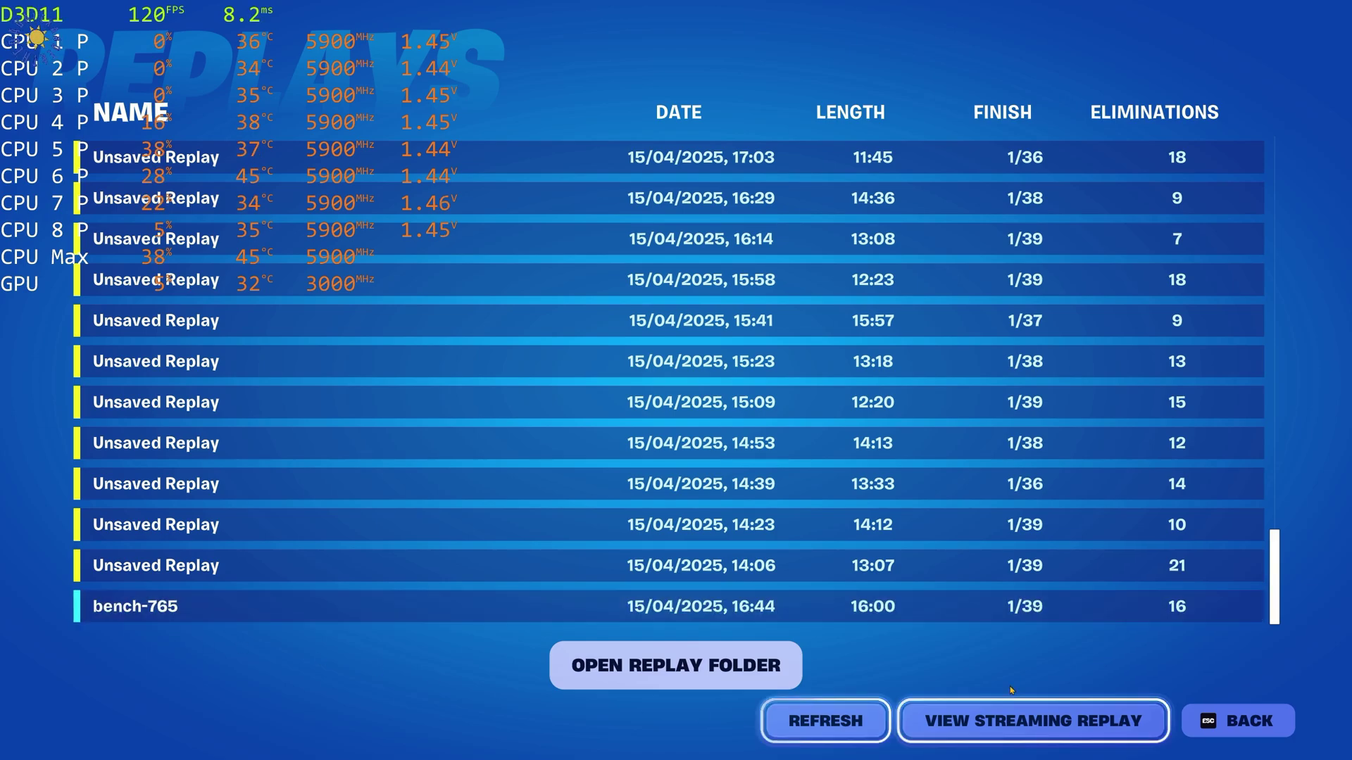
pyautogui.click(459, 607)
pyautogui.click(371, 666)
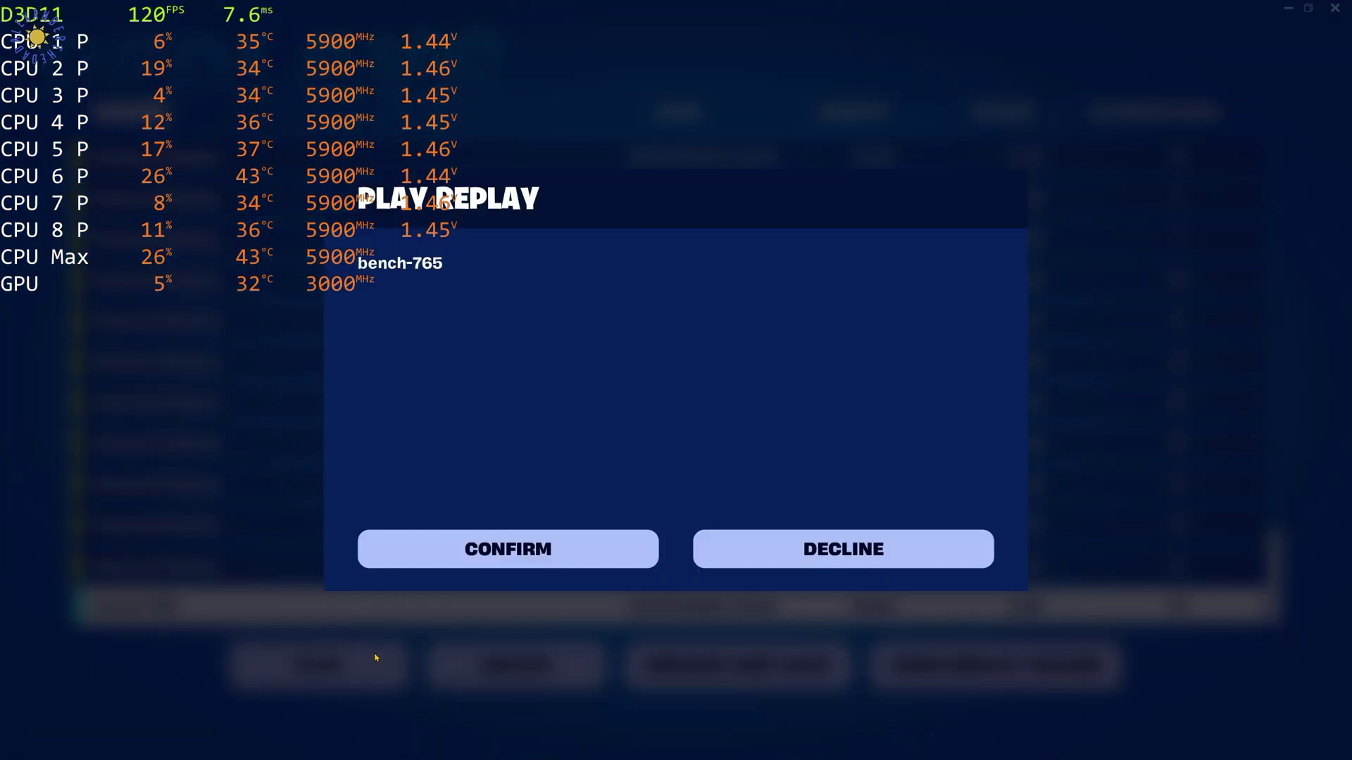
pyautogui.click(507, 550)
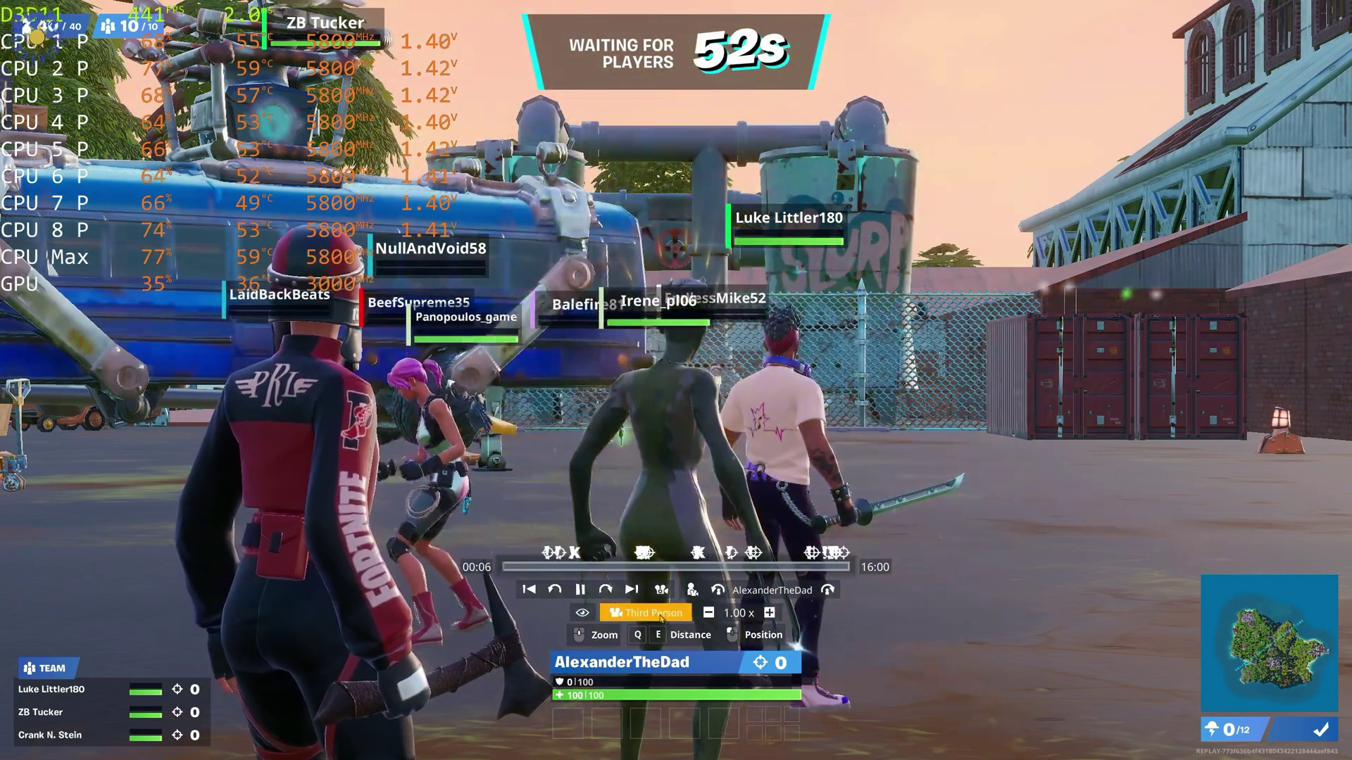
# Set the replay's camera mode to Gameplay and pause the playback
pyautogui.click(659, 614)
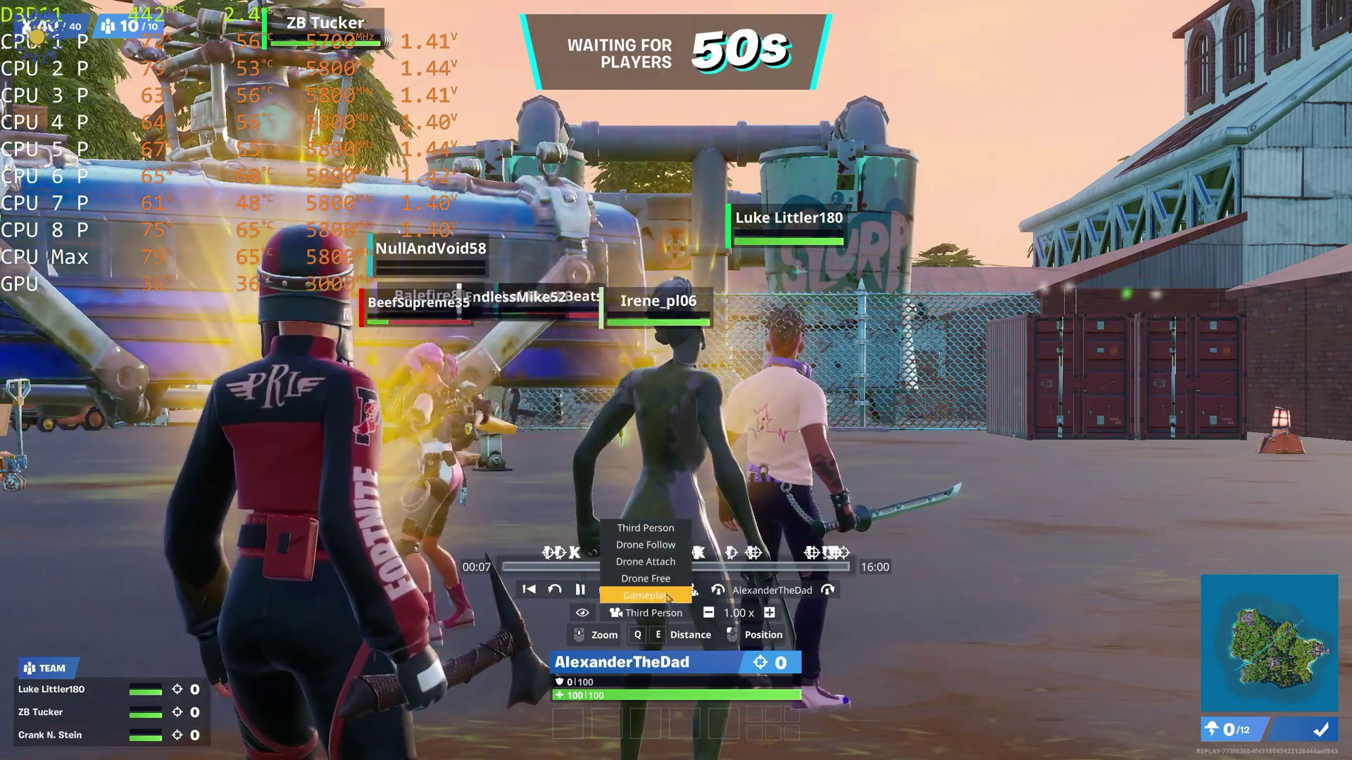
pyautogui.click(666, 596)
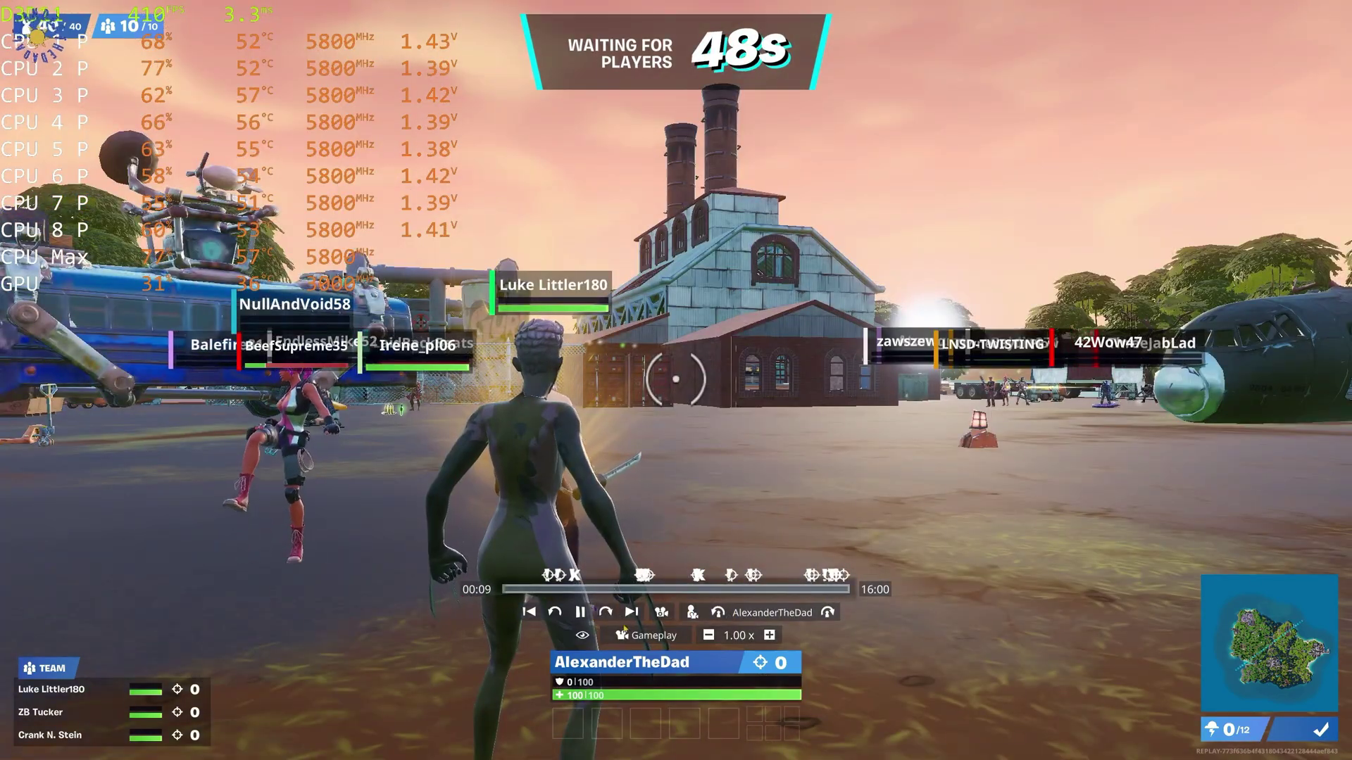
pyautogui.click(580, 614)
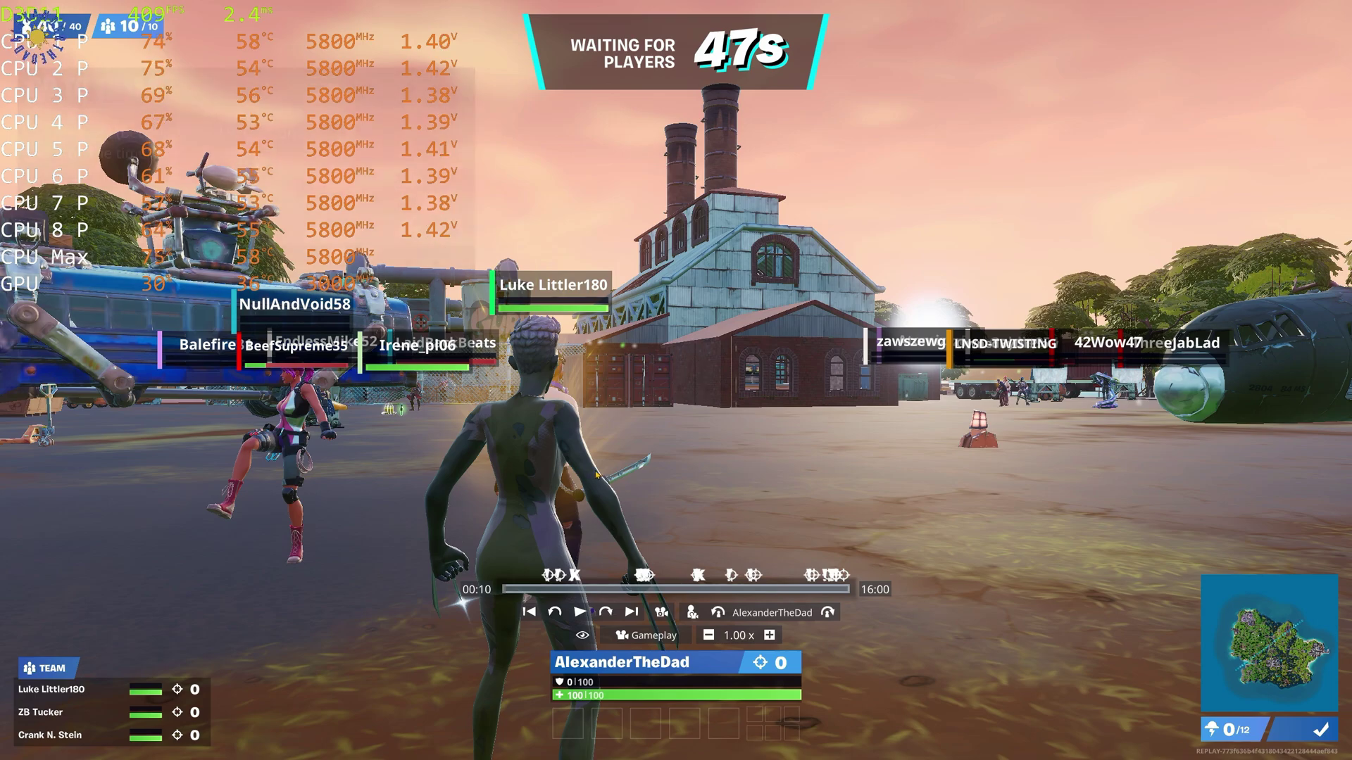
# Jump the replay to 765 seconds, and play it from there until about 15:51
pyautogui.click(476, 589)
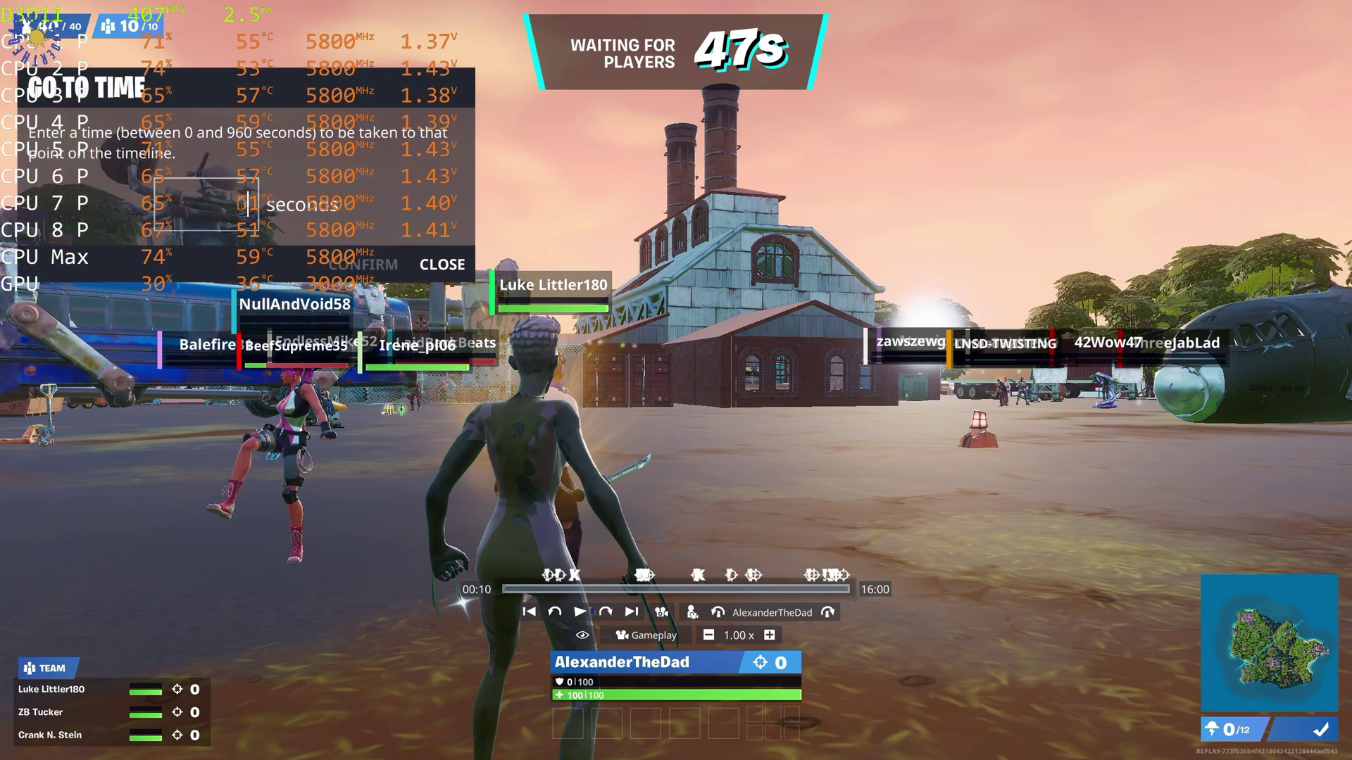
pyautogui.write('765')
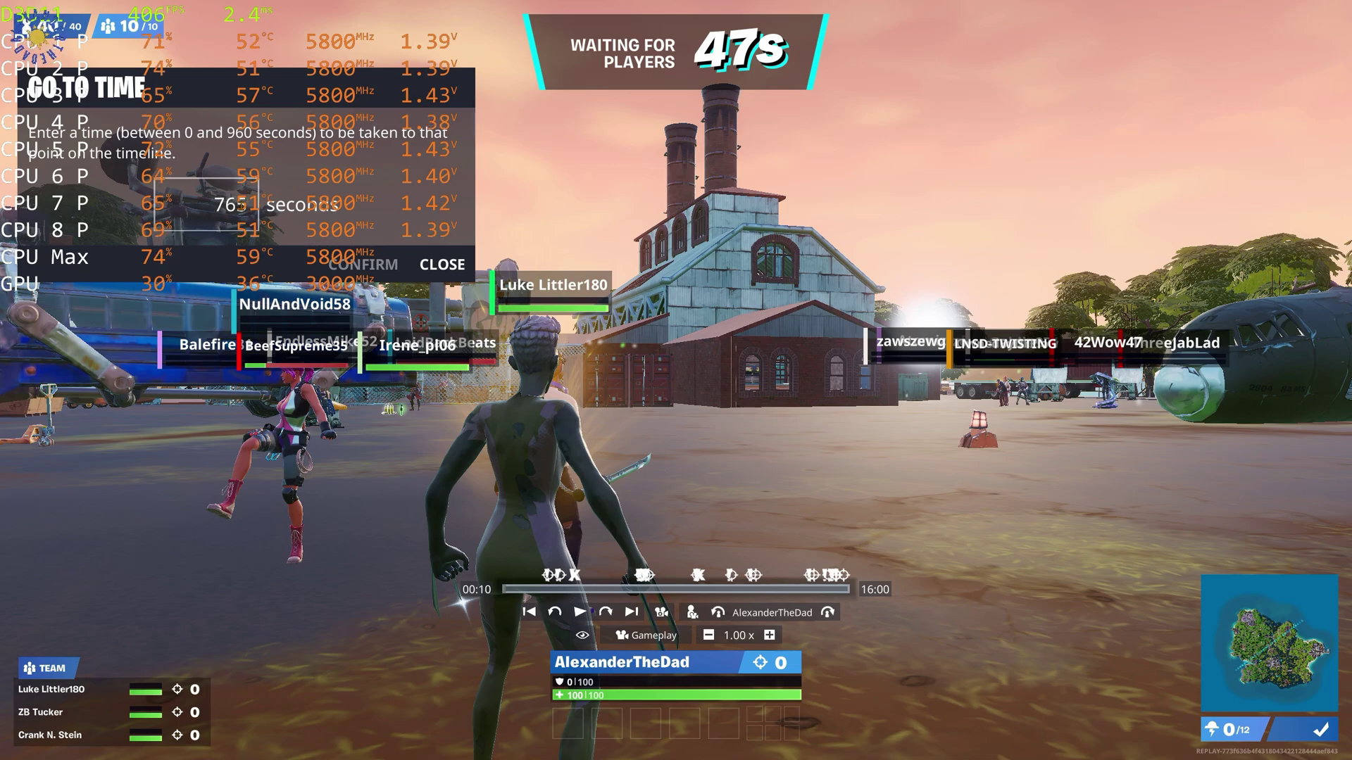
pyautogui.press('Return')
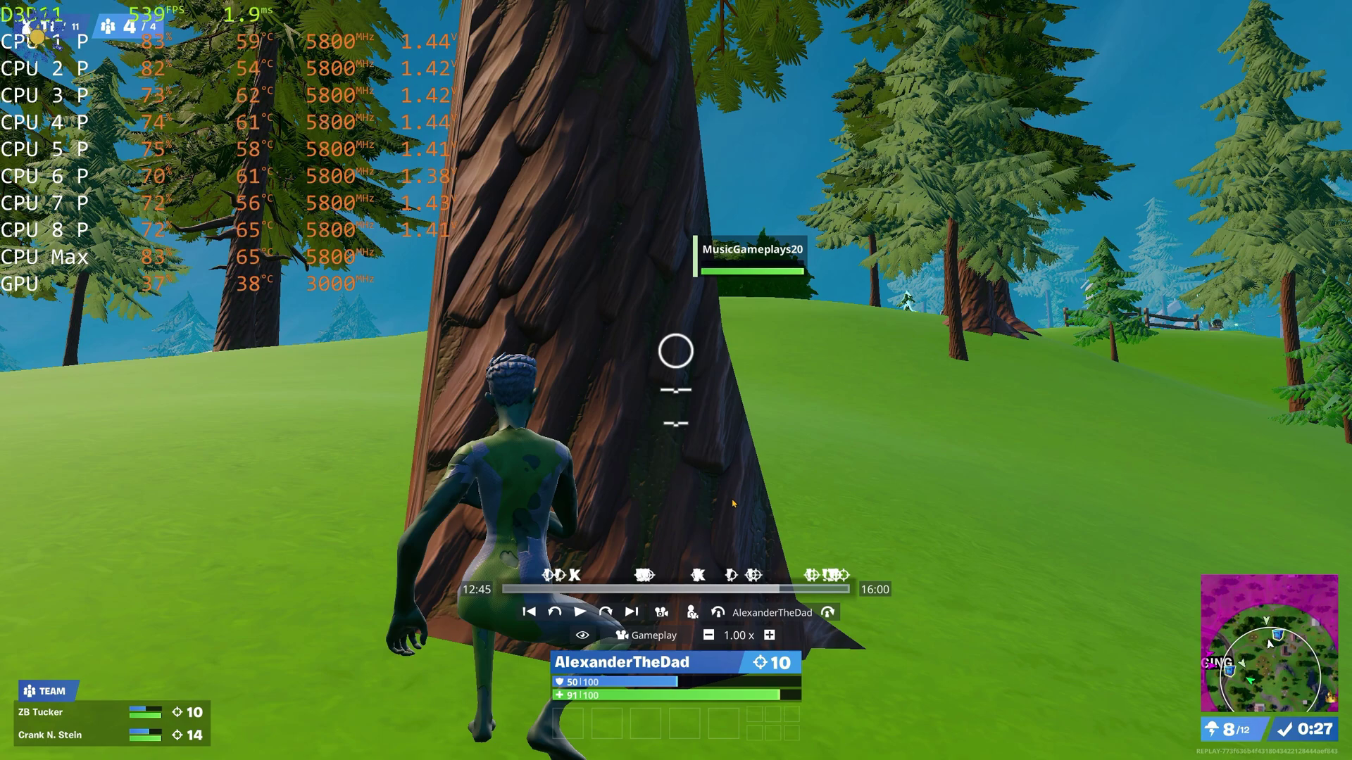
pyautogui.press('space')
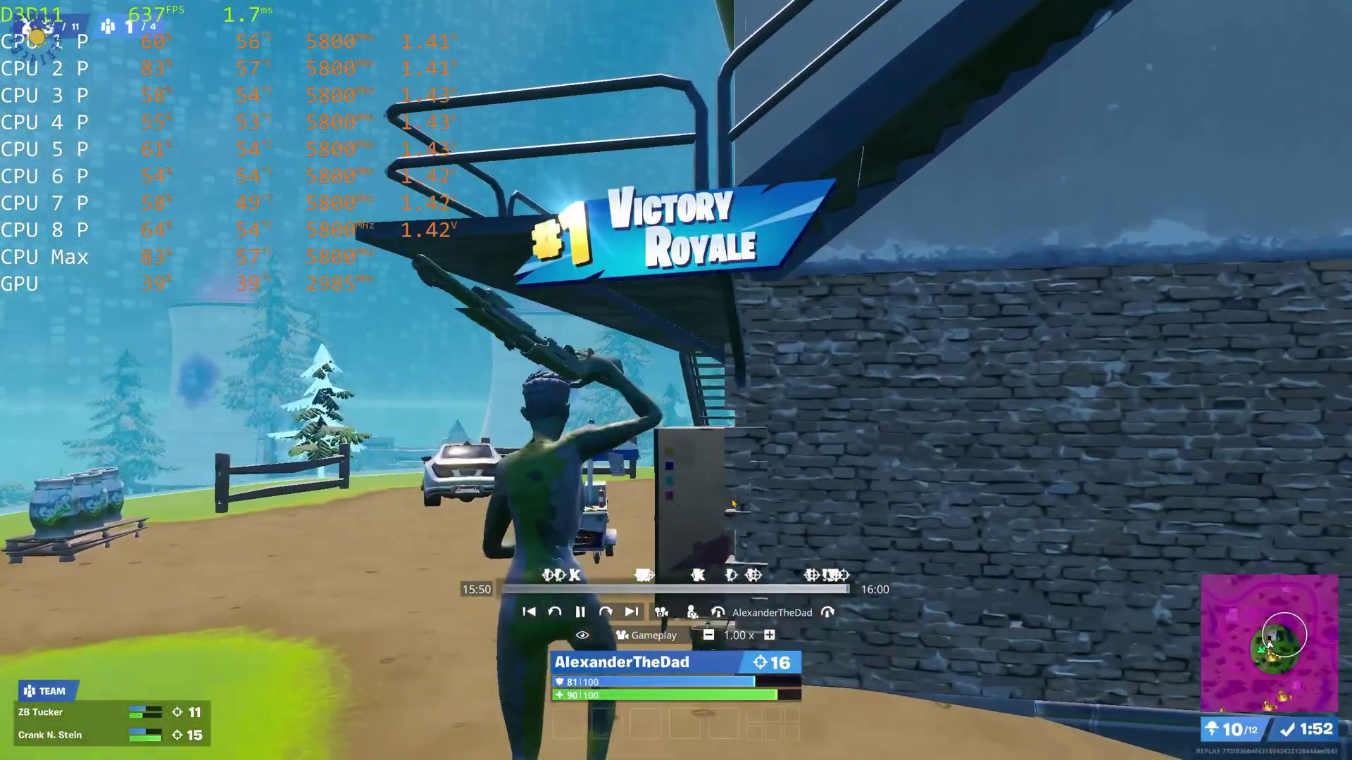
pyautogui.press('space')
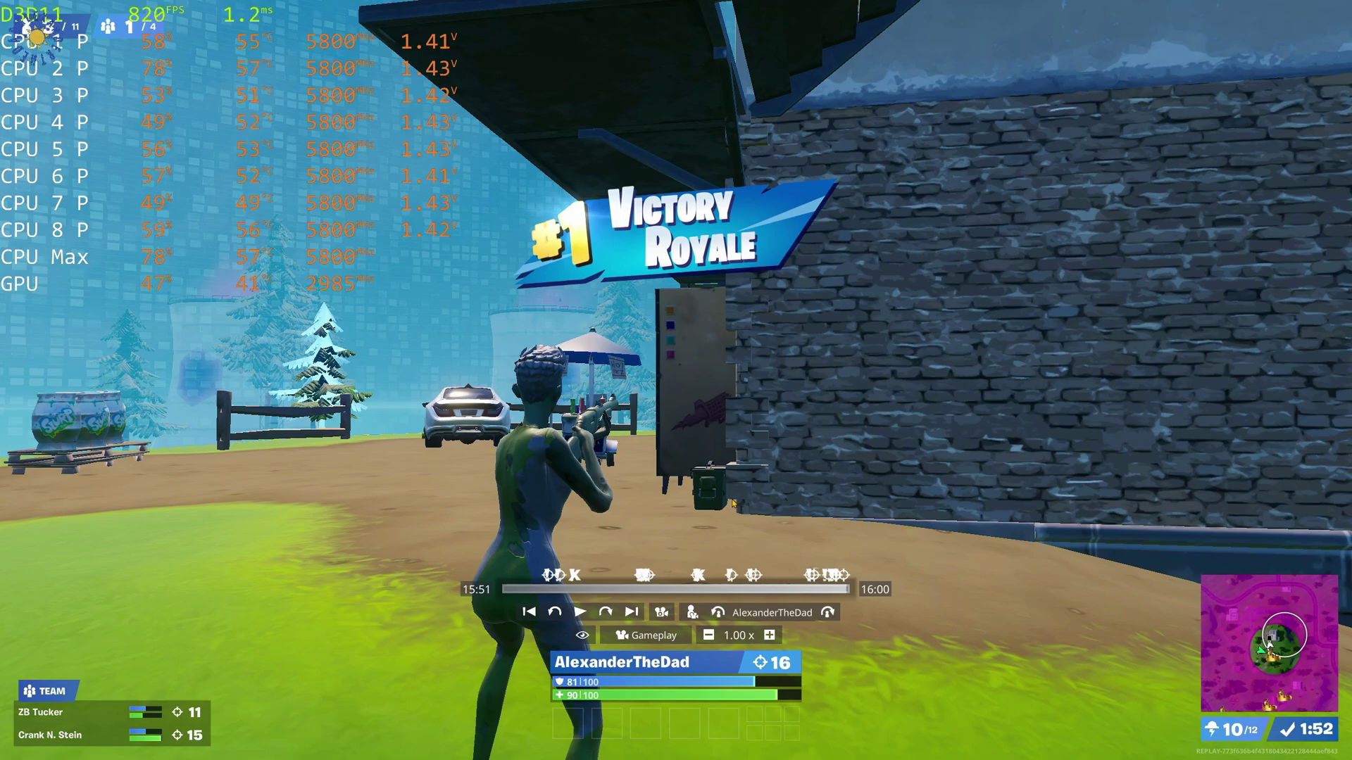
# Jump the replay to 765 seconds again, and play it from there until about 15:54
pyautogui.press('g')
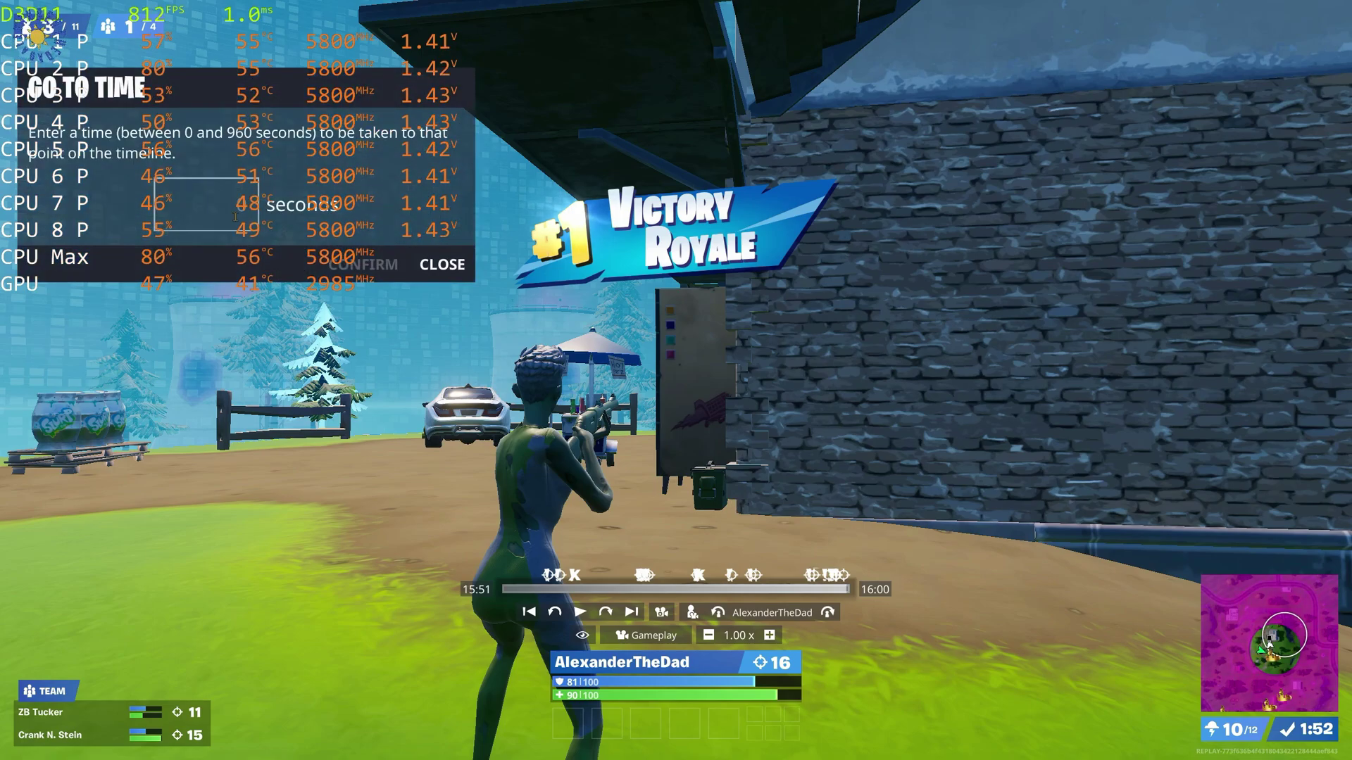
pyautogui.write('760')
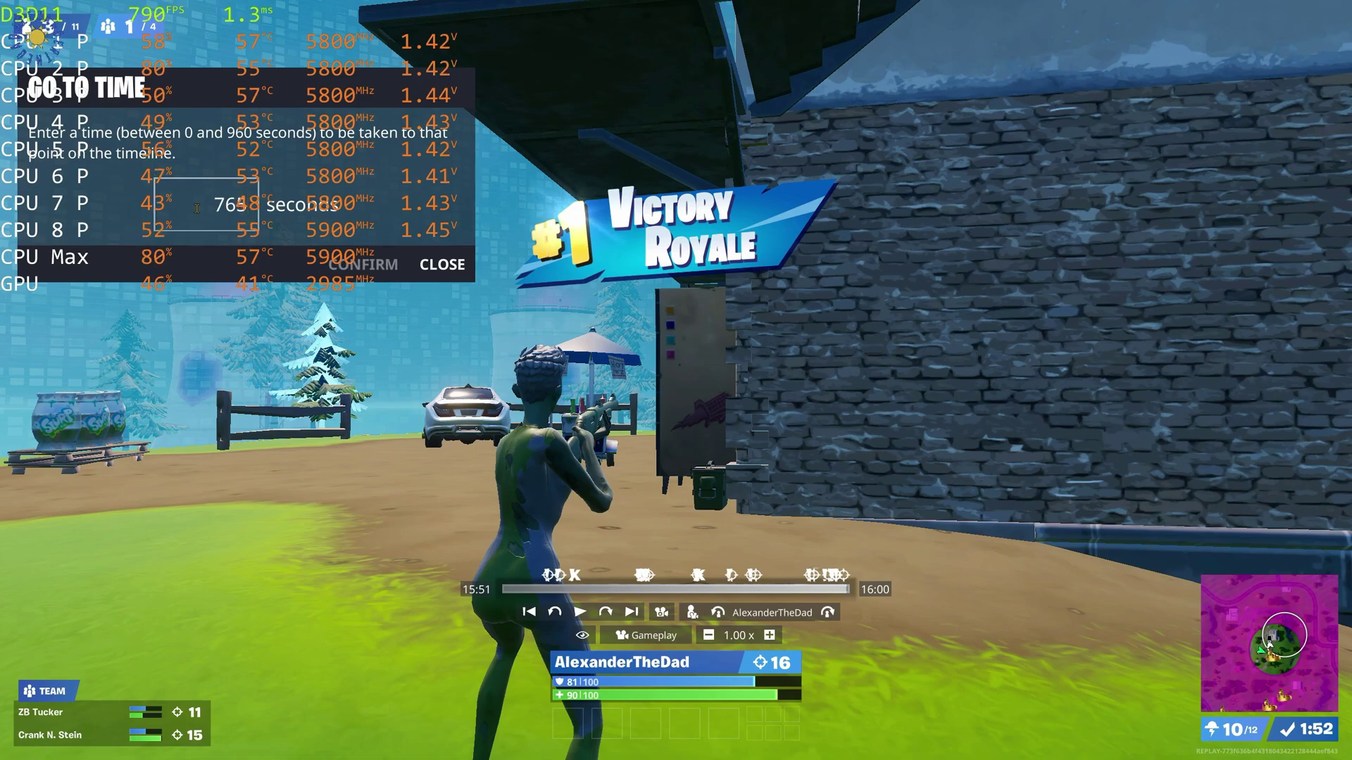
pyautogui.press('Return')
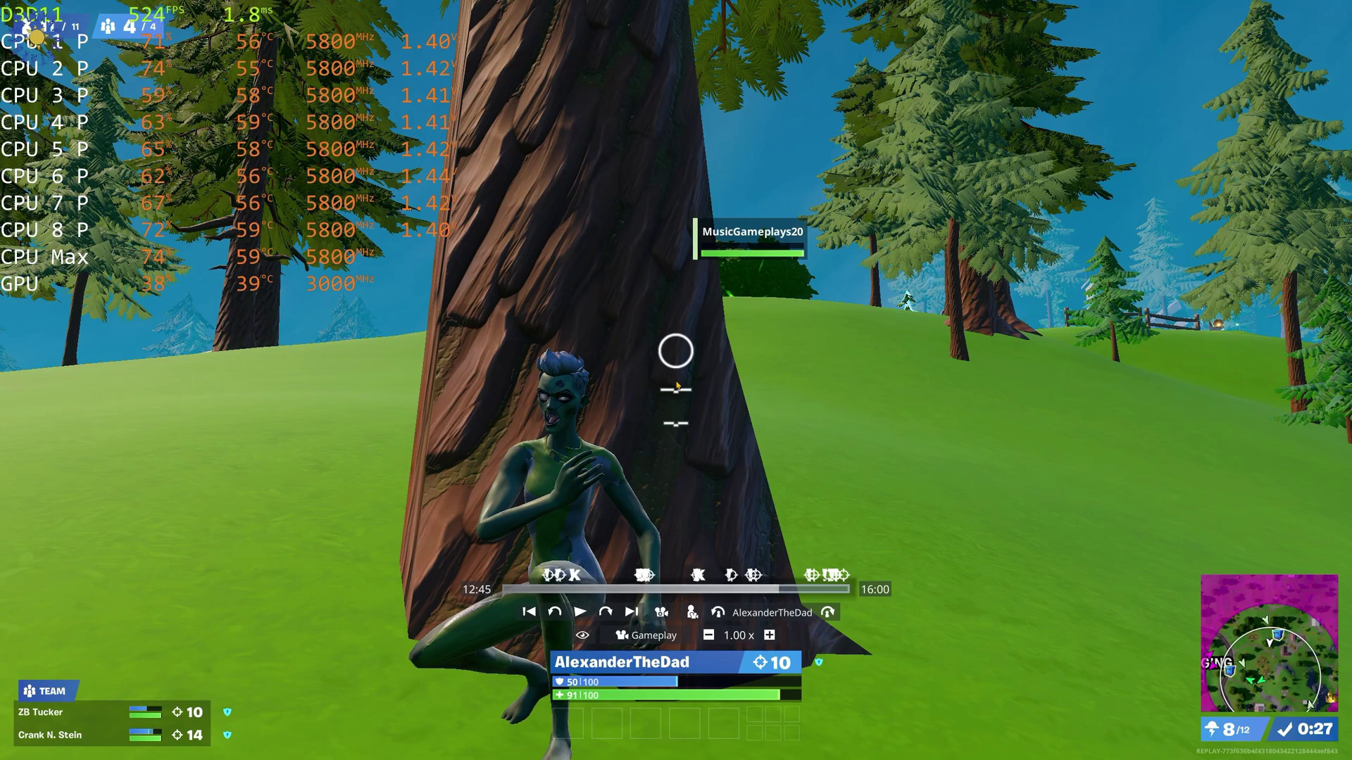
pyautogui.press('space')
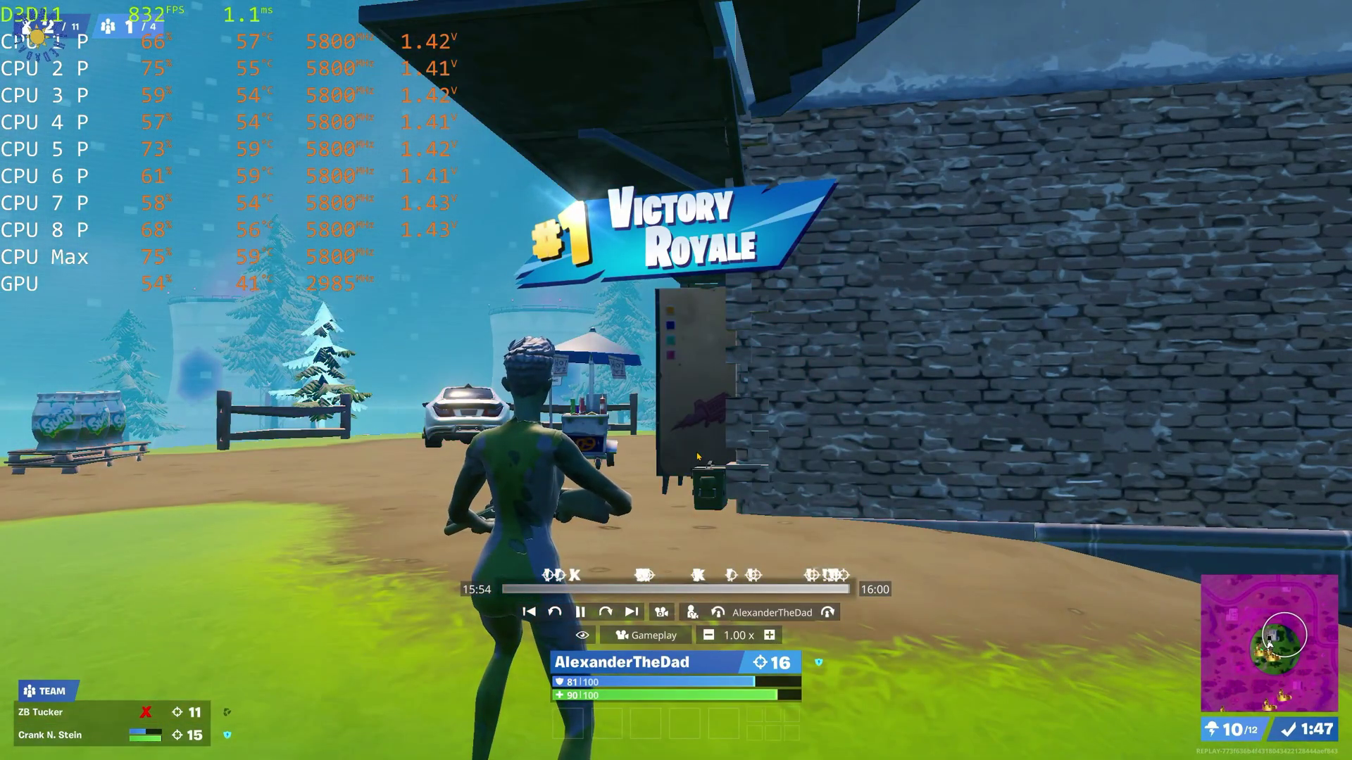
# Switch to CapFrameX and delete the Fortnite capture recorded on 2025-04-19 at 13:38:03
pyautogui.hotkey('alt', 'Tab')
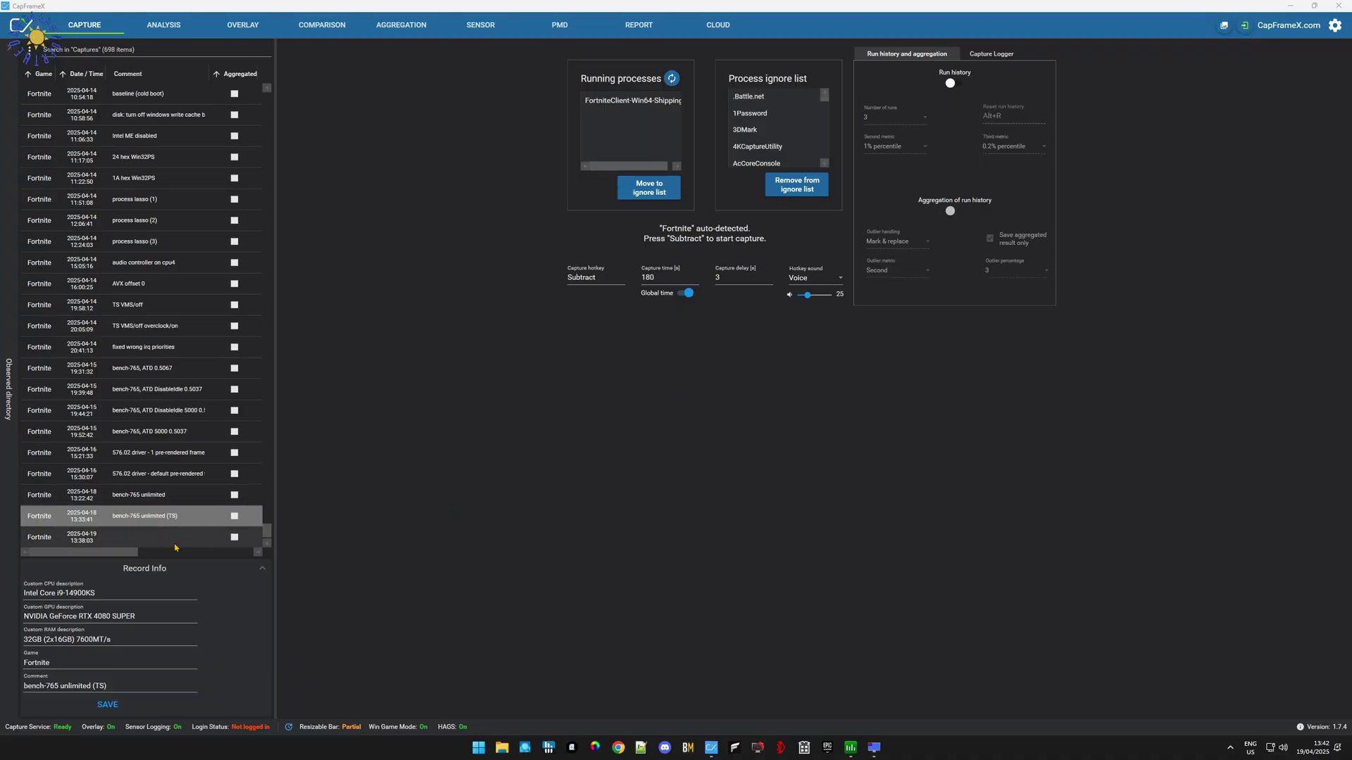
pyautogui.scroll(-1, 130, 514)
pyautogui.click(39, 502)
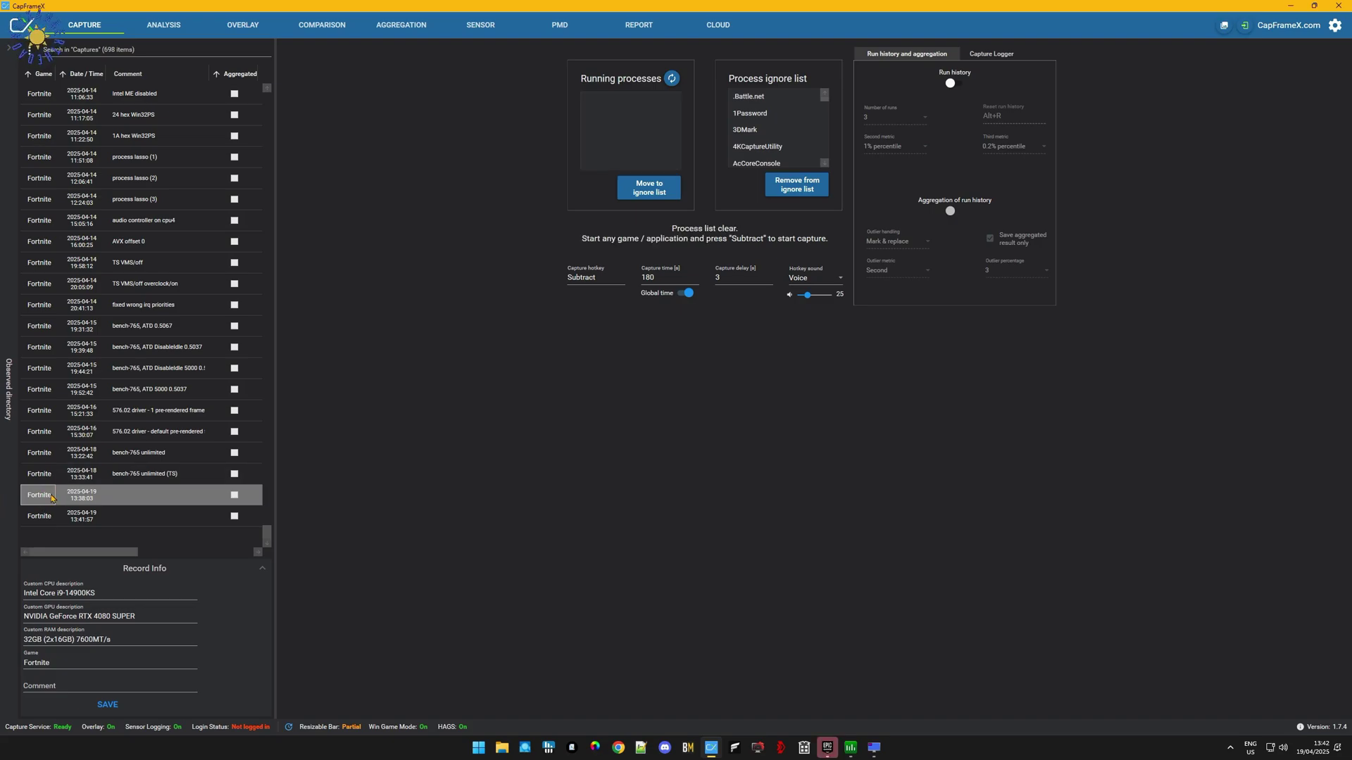
pyautogui.press('Delete')
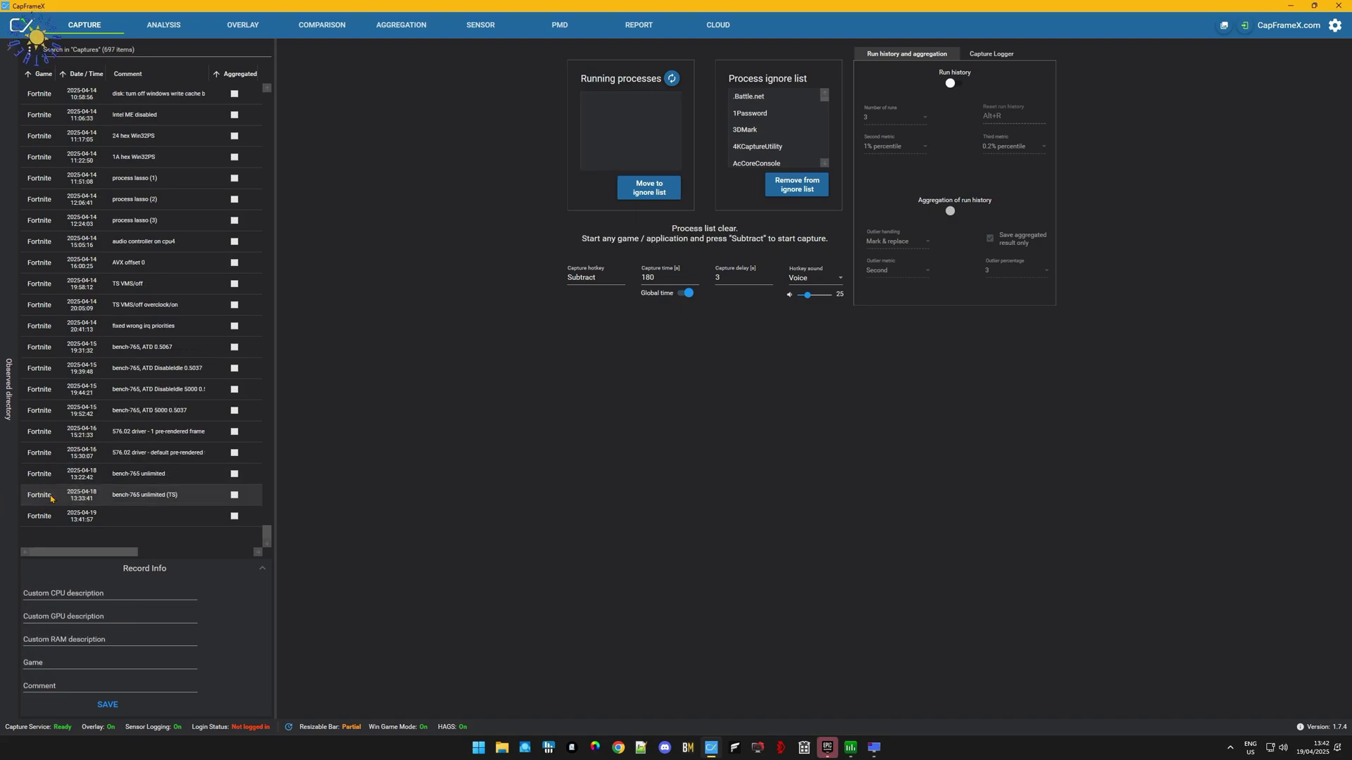
# Set the newest Fortnite capture's comment to bench-765 plus the player's name, and take a screenshot of its analysis charts and sensor data
pyautogui.doubleClick(129, 522)
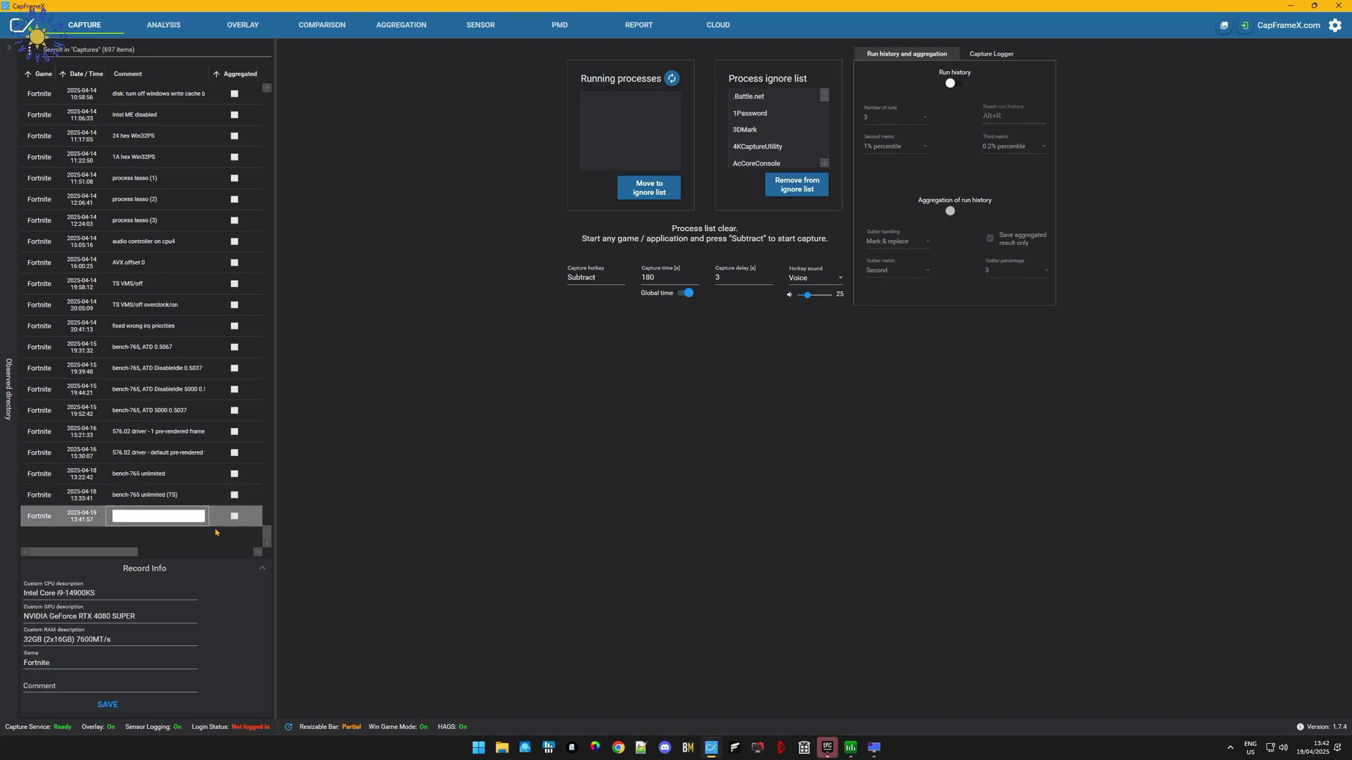
pyautogui.write('bench-765 AlexanderTheDad')
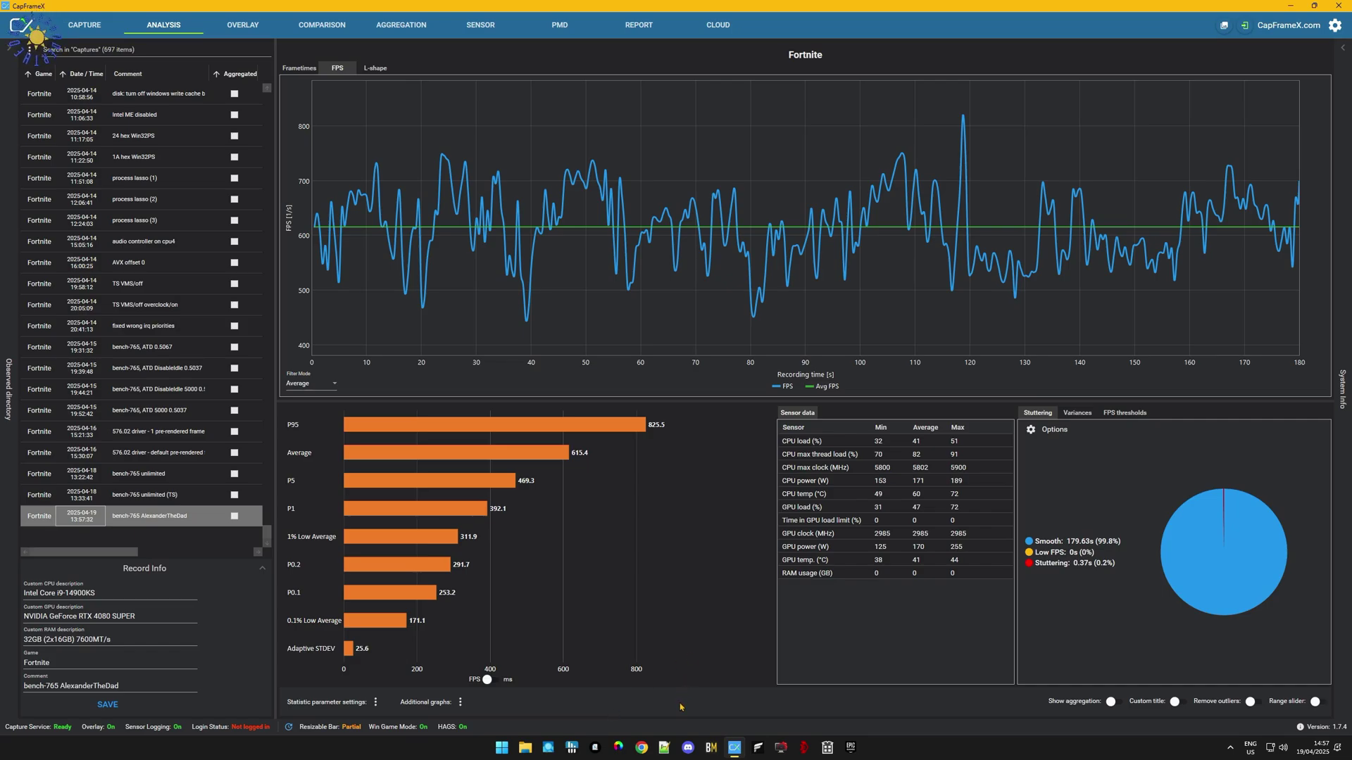
pyautogui.press('super+shift+s')
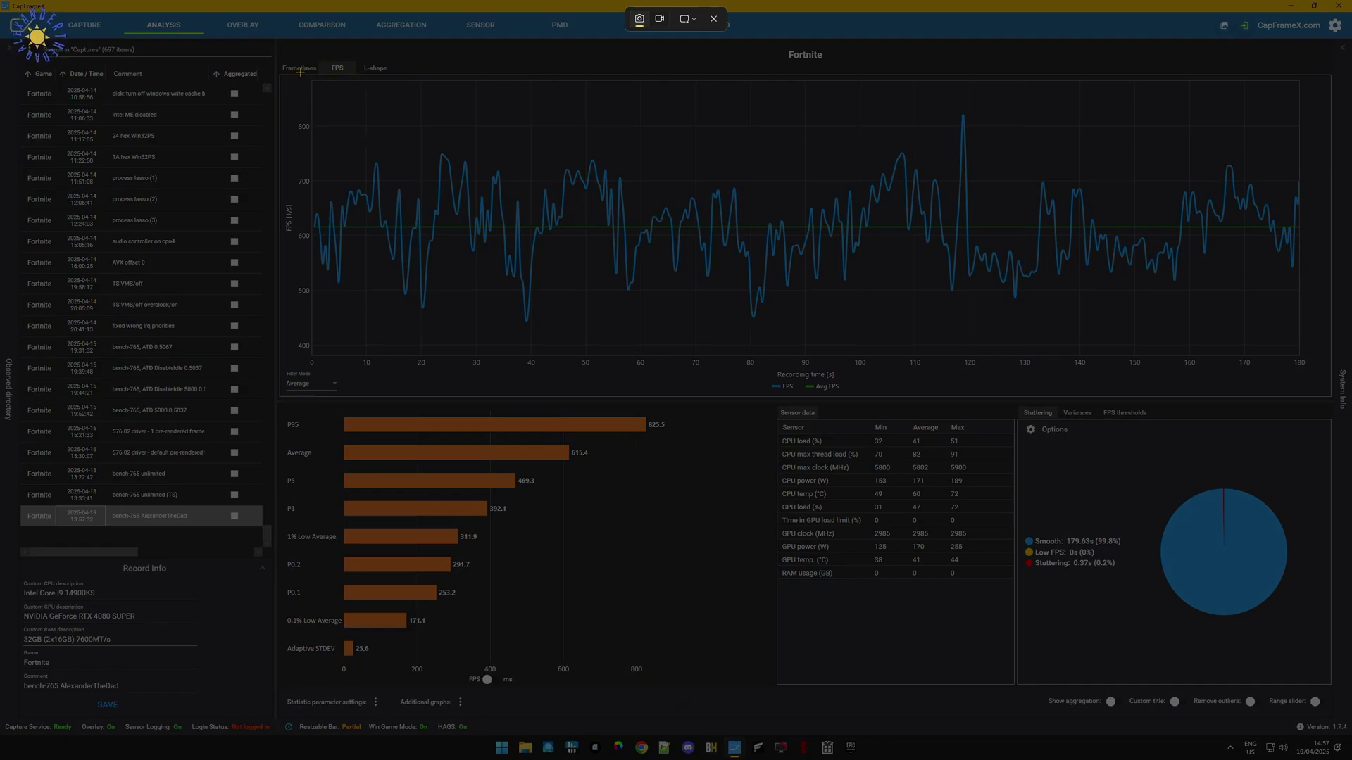
pyautogui.moveTo(279, 47); pyautogui.dragTo(1328, 695)
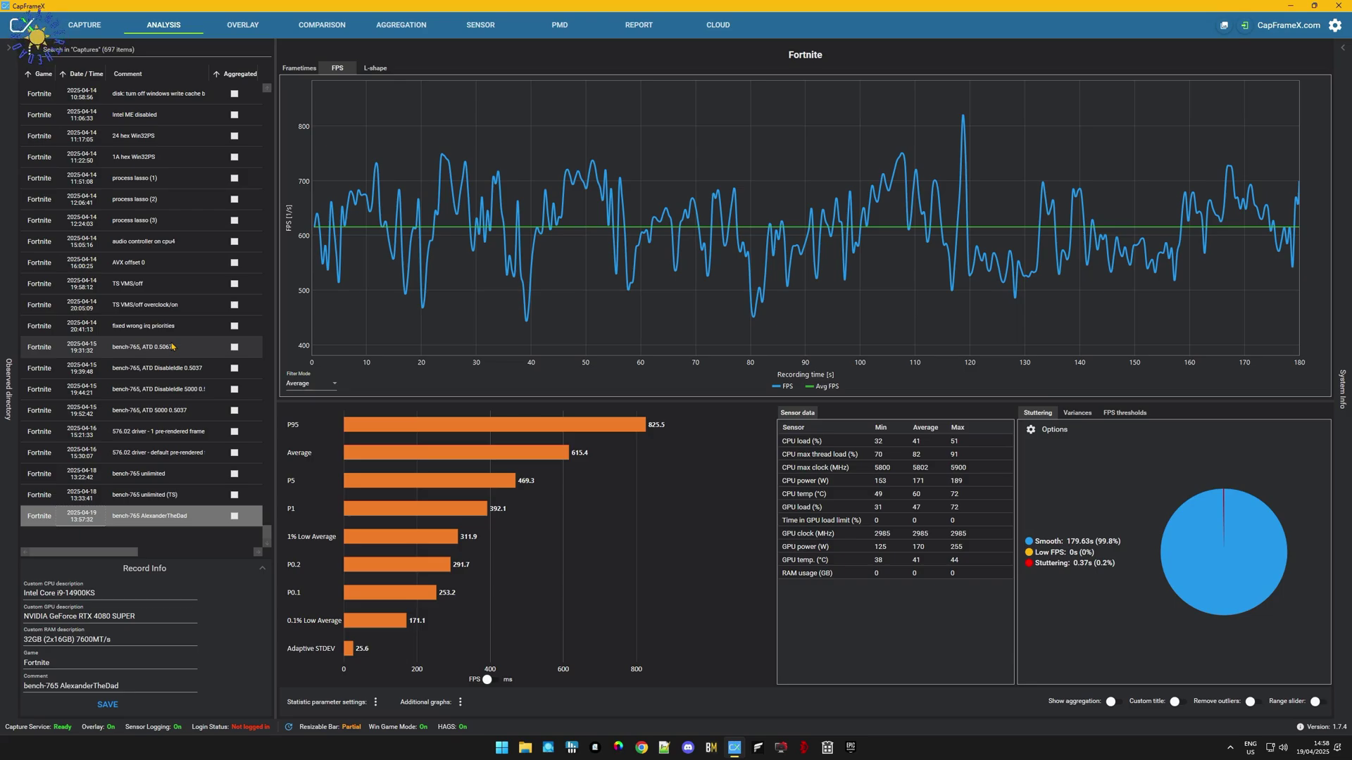
# View the FPS analysis of the 24 hex Win32PS and 1A hex Win32PS captures, and return to the newest bench-765 capture
pyautogui.doubleClick(116, 141)
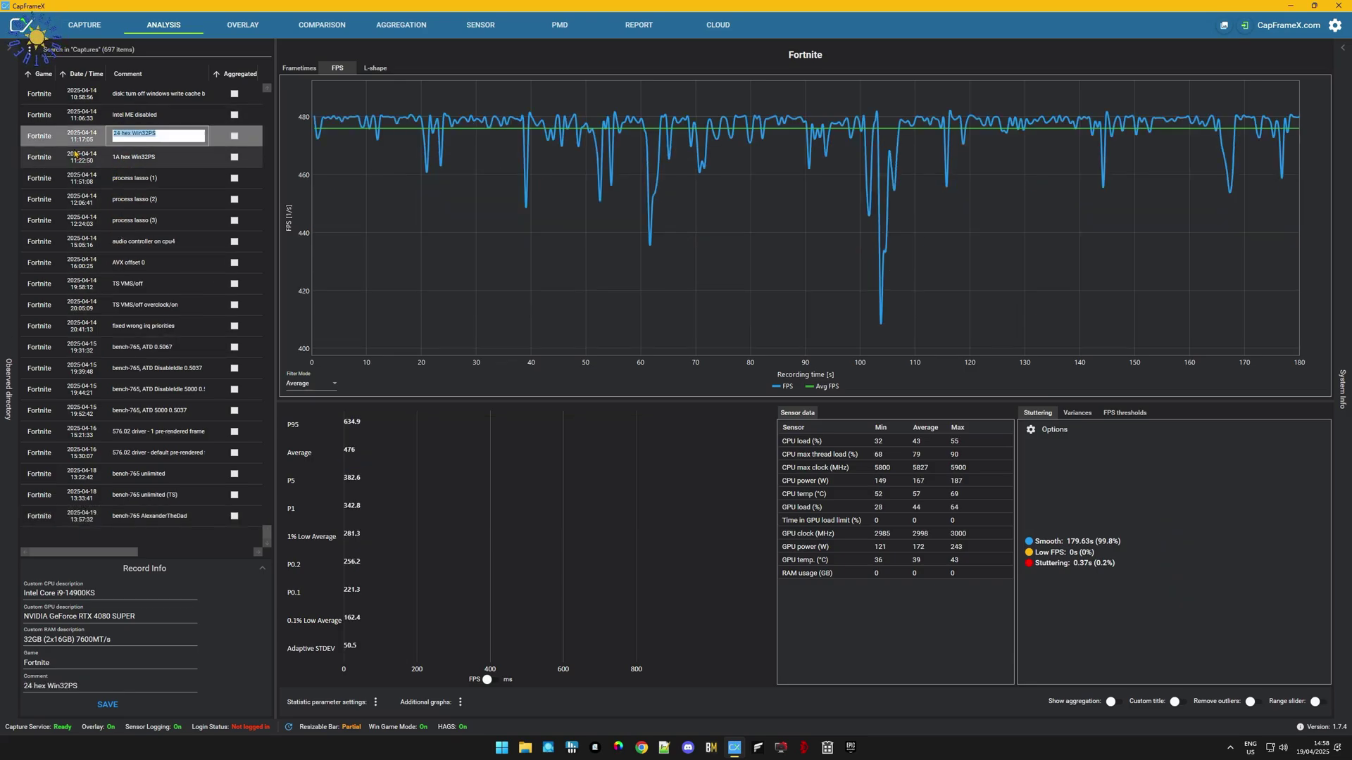
pyautogui.click(68, 166)
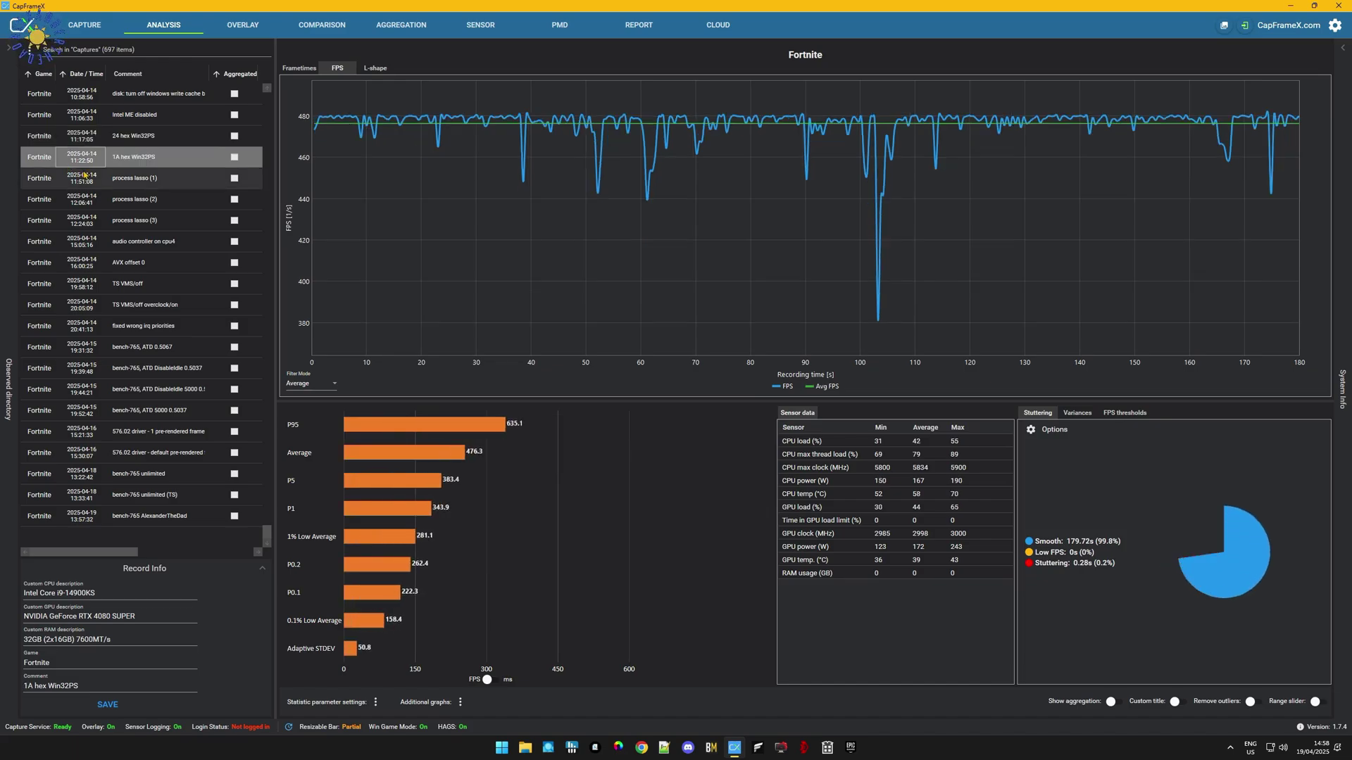
pyautogui.click(80, 518)
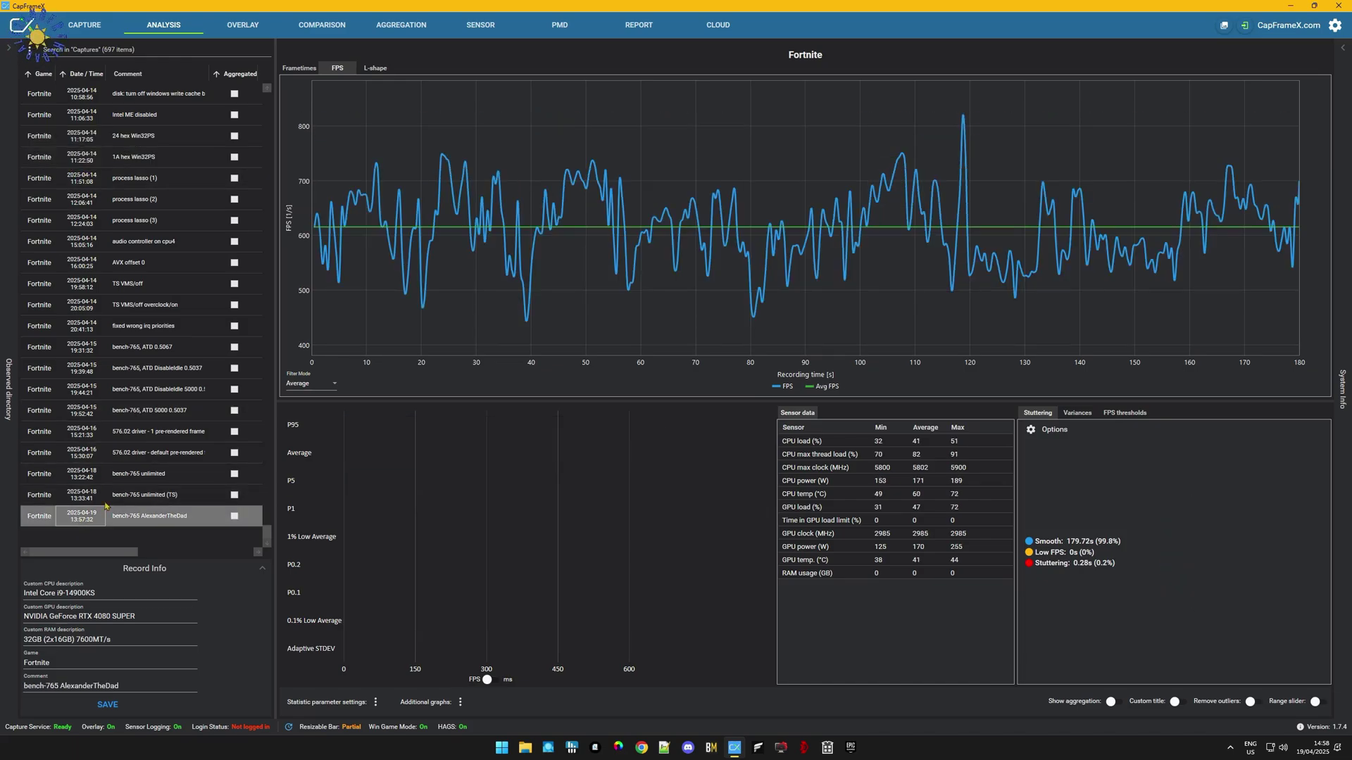
# Compare the newest bench-765 capture with the bench-765, ATD 0.5067 capture in bar charts and in line charts with L-shapes
pyautogui.click(322, 24)
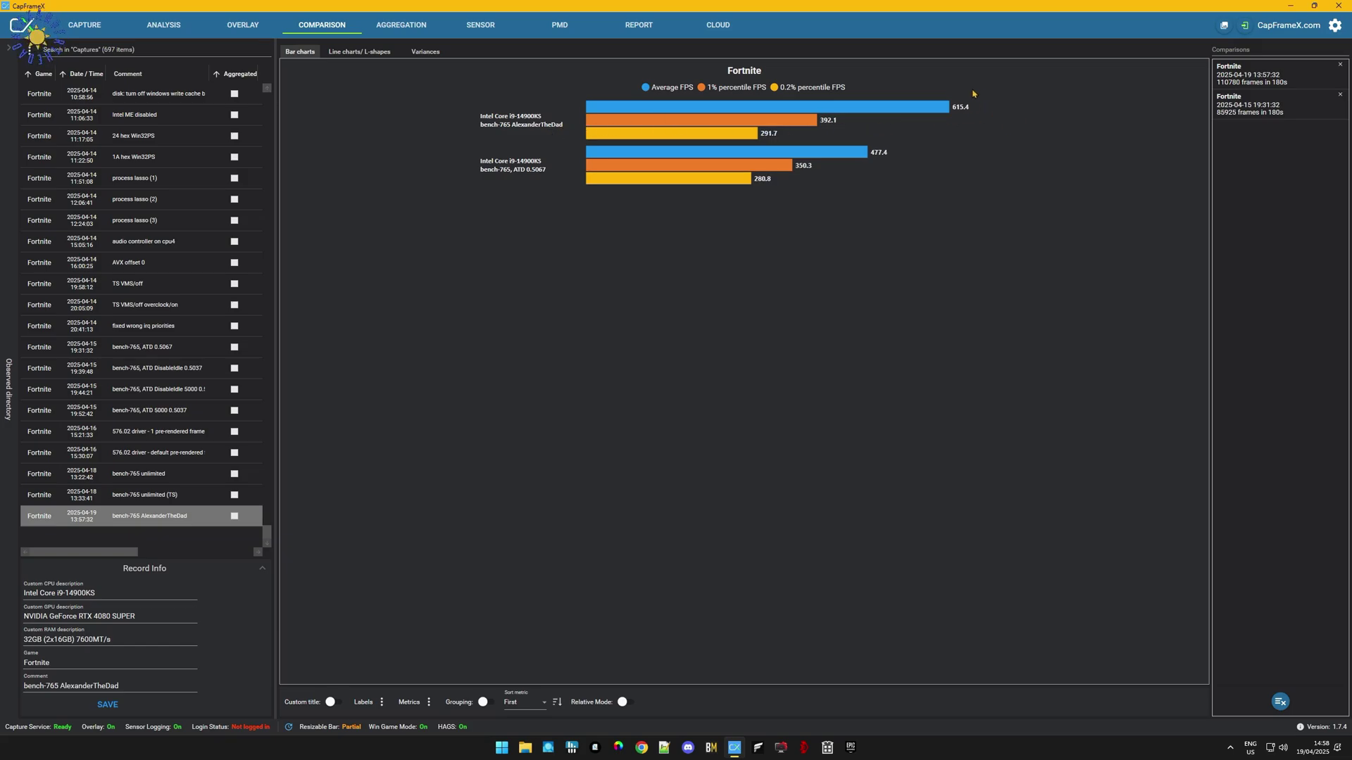
pyautogui.click(381, 52)
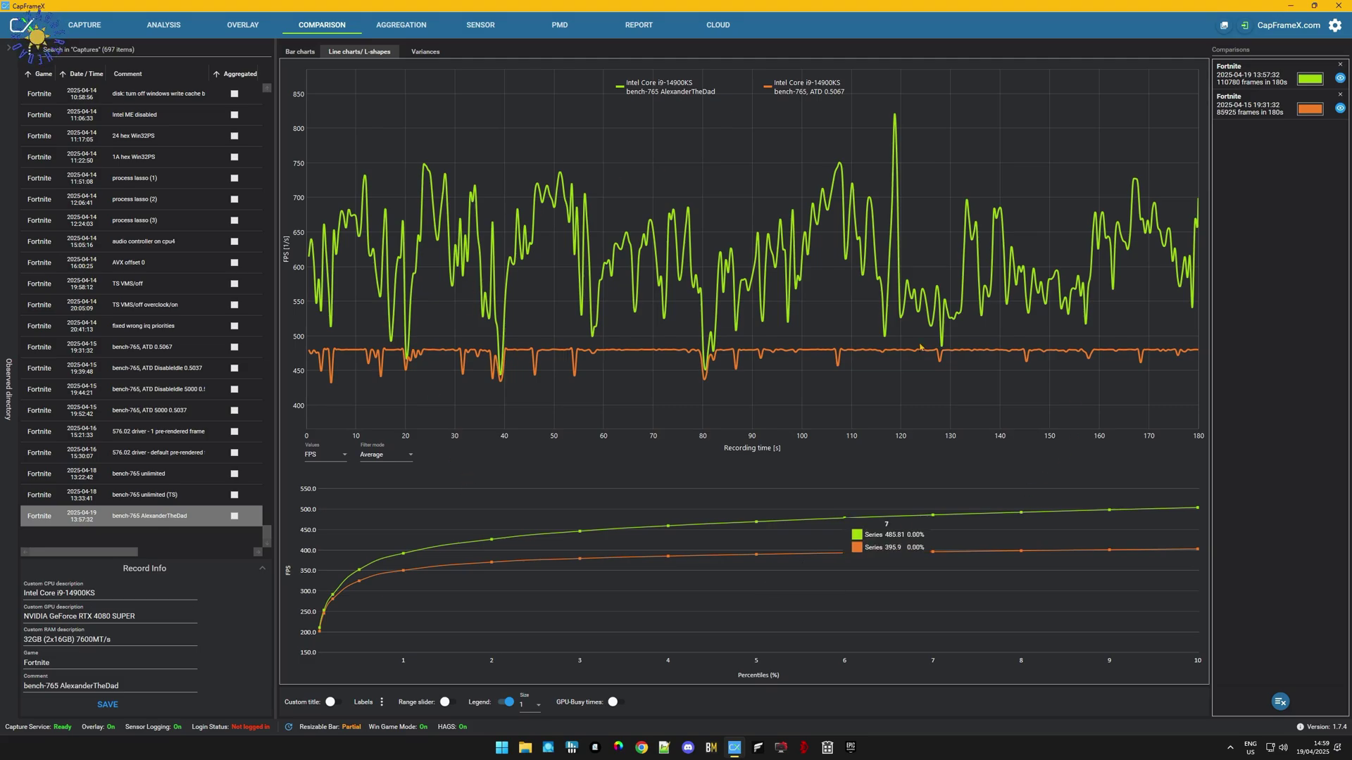
# Look over the analysis, report and PMD views, and examine the newest capture's minimum, average and maximum GPU, CPU and memory sensor statistics
pyautogui.click(194, 30)
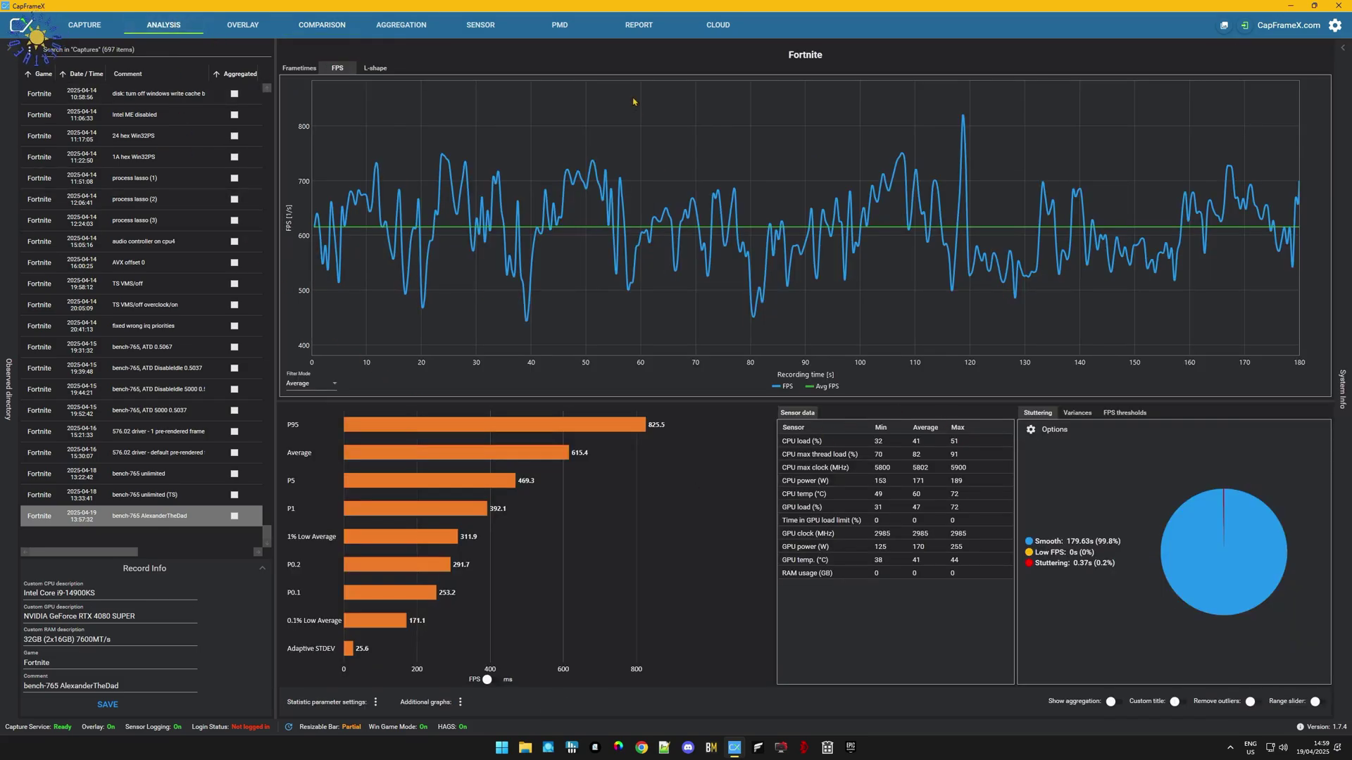
pyautogui.click(638, 25)
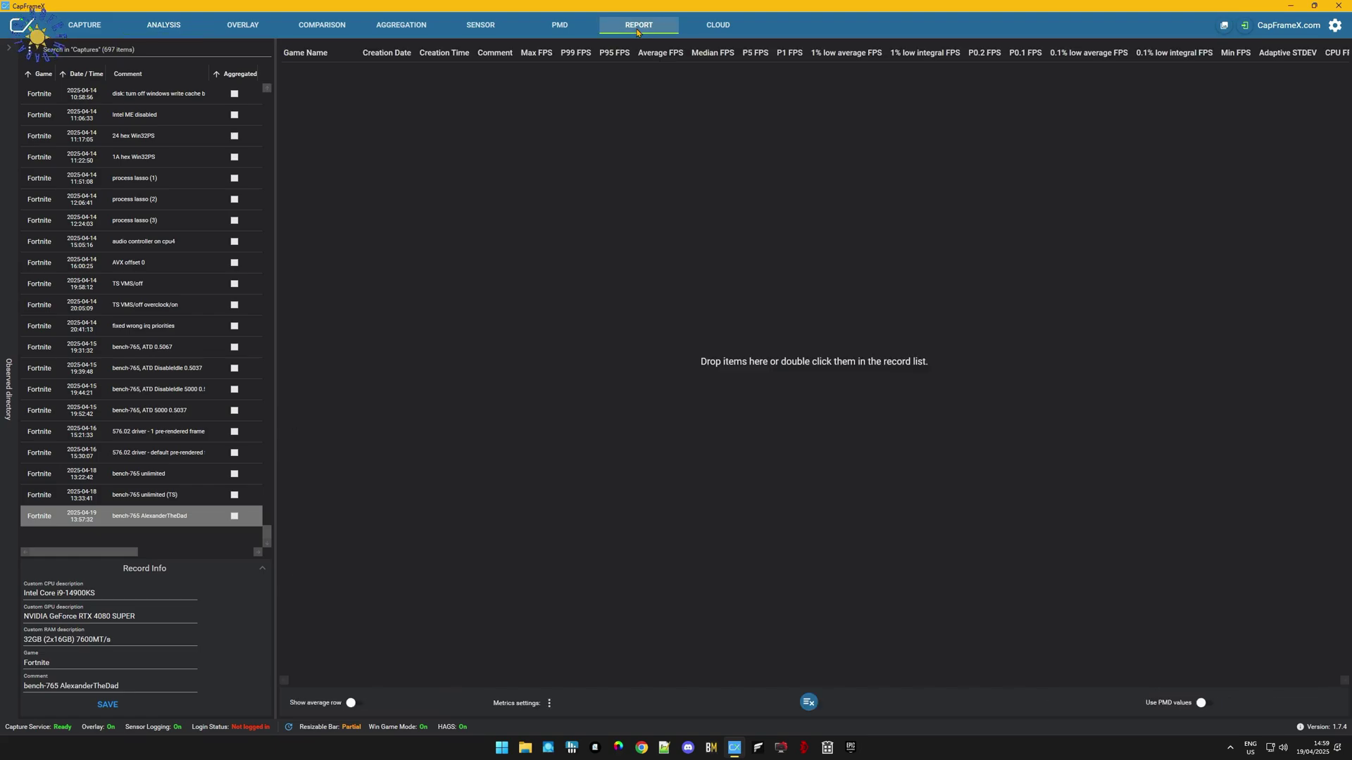
pyautogui.click(559, 24)
pyautogui.click(480, 26)
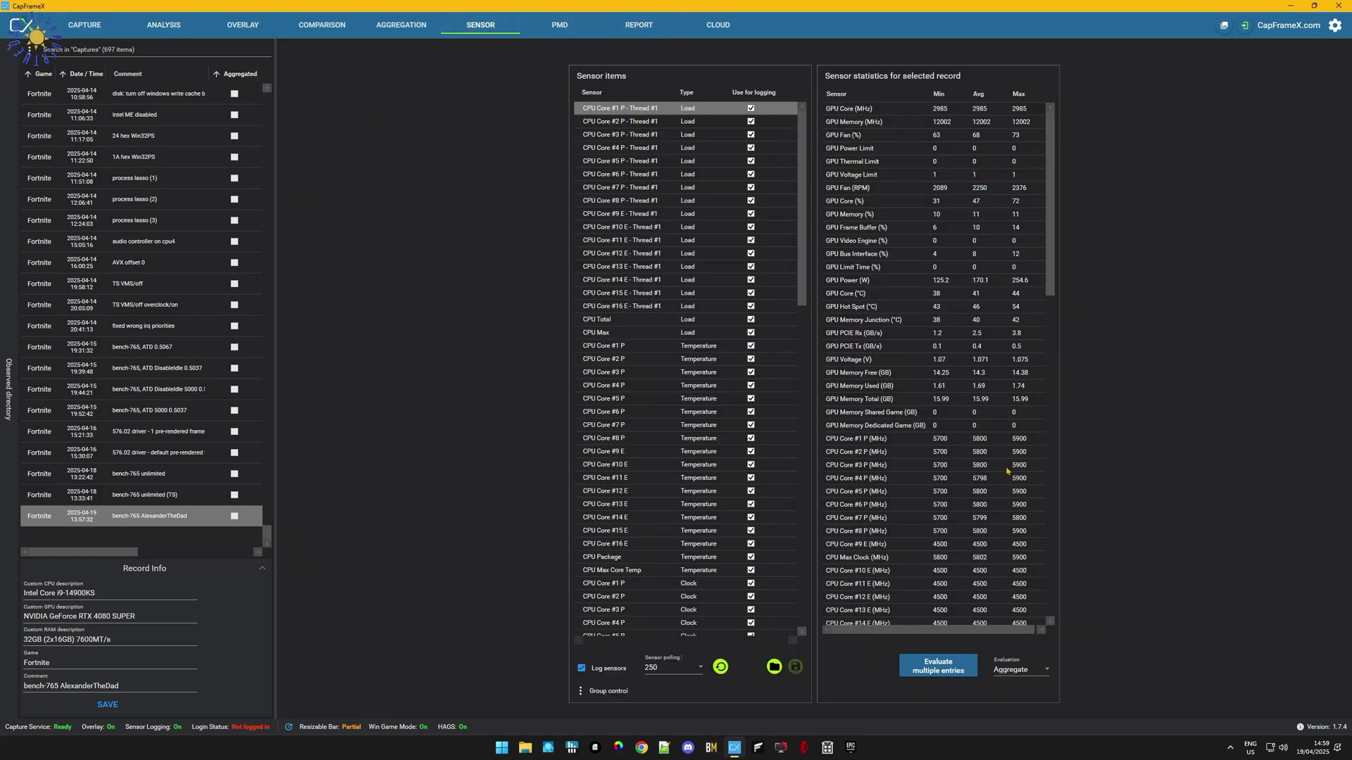
pyautogui.scroll(-3, 949, 557)
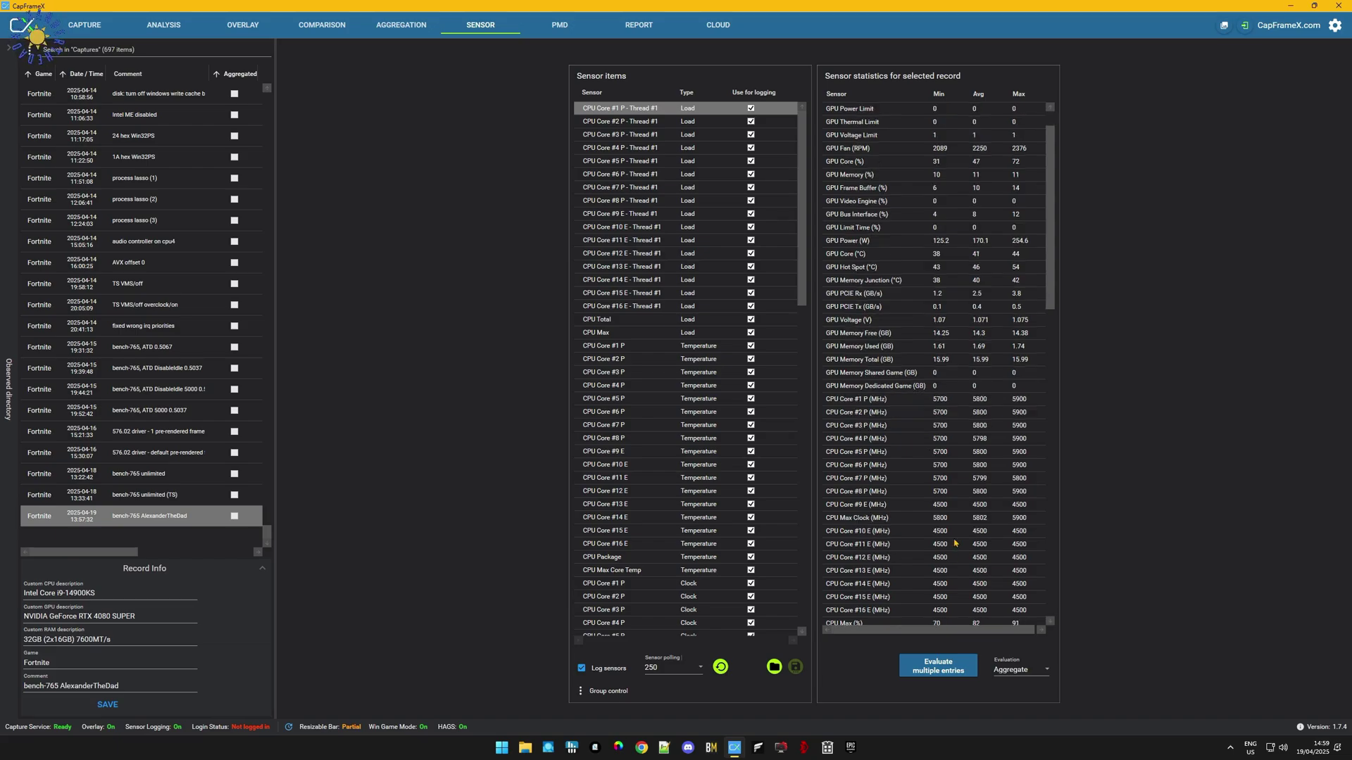
pyautogui.scroll(-15, 1005, 215)
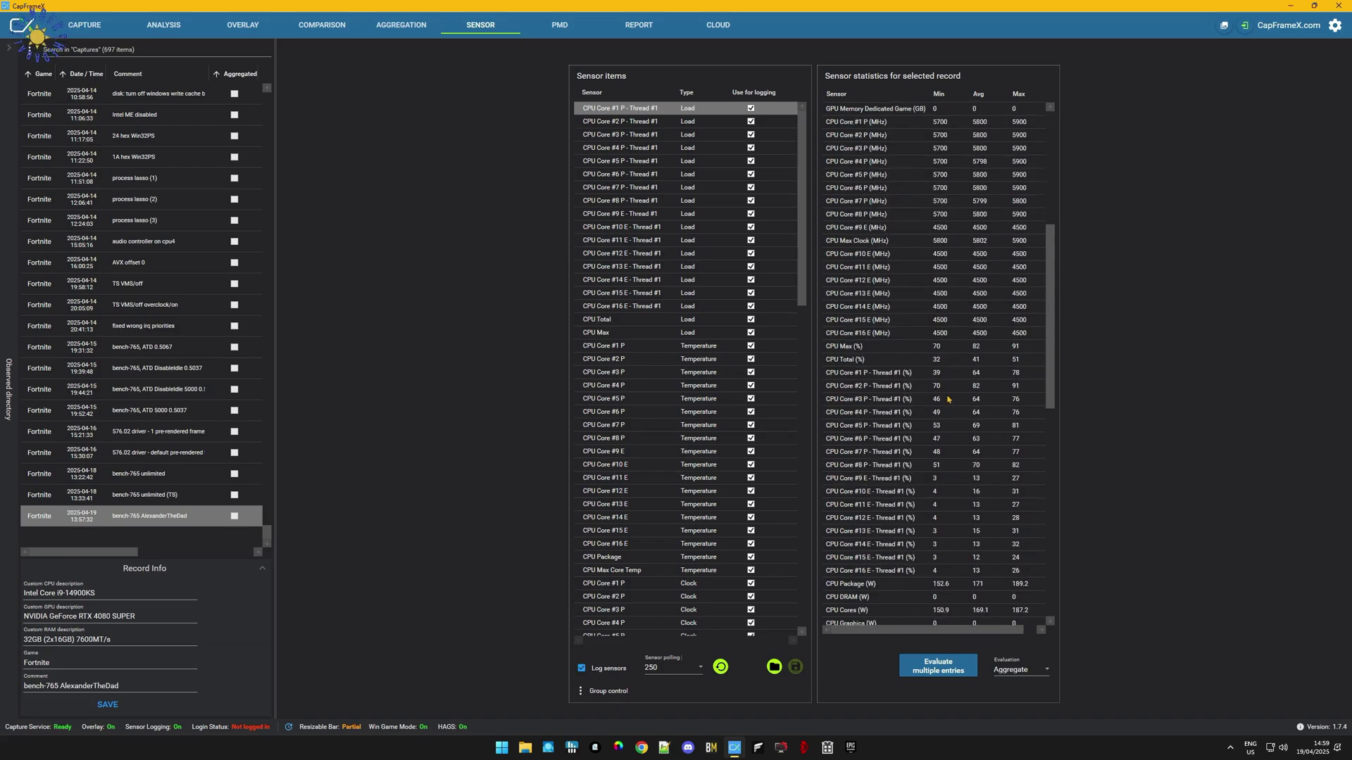
pyautogui.scroll(-4, 977, 296)
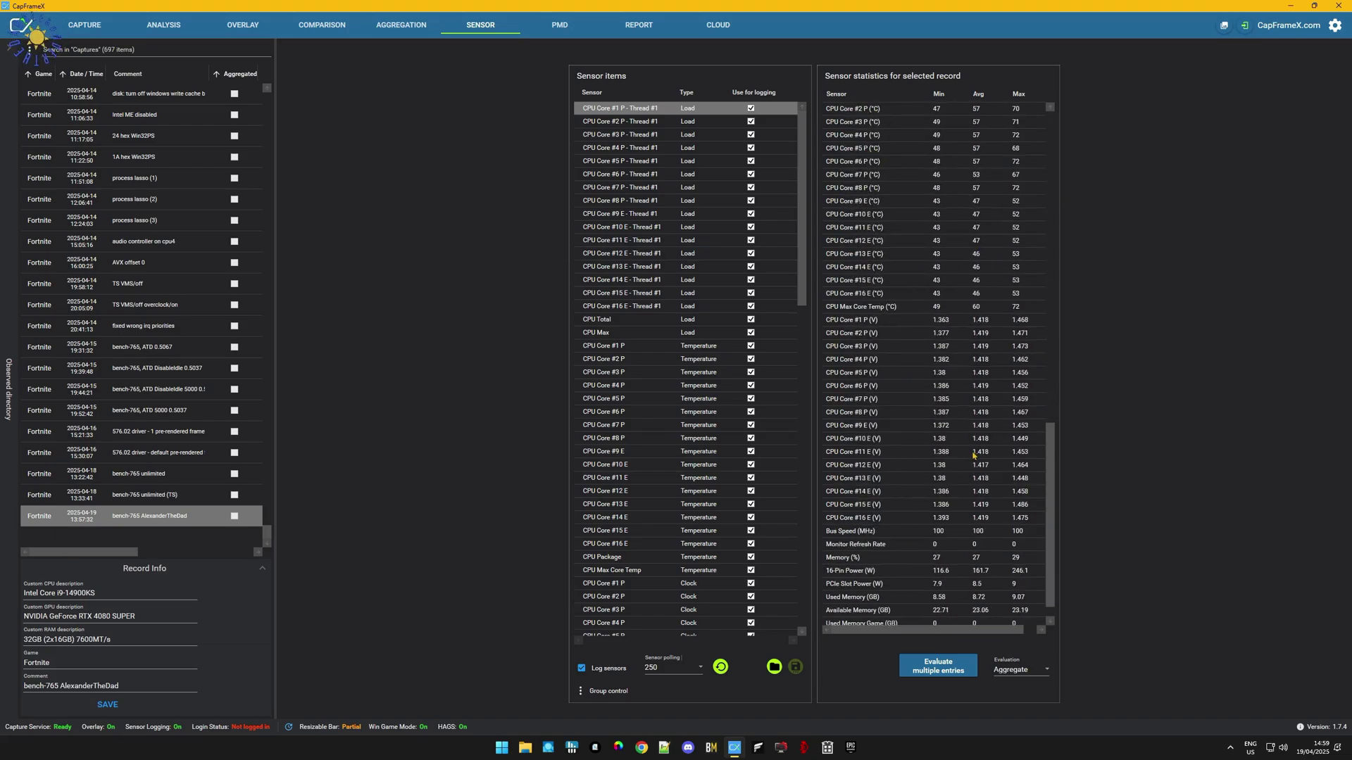
pyautogui.scroll(-1, 971, 491)
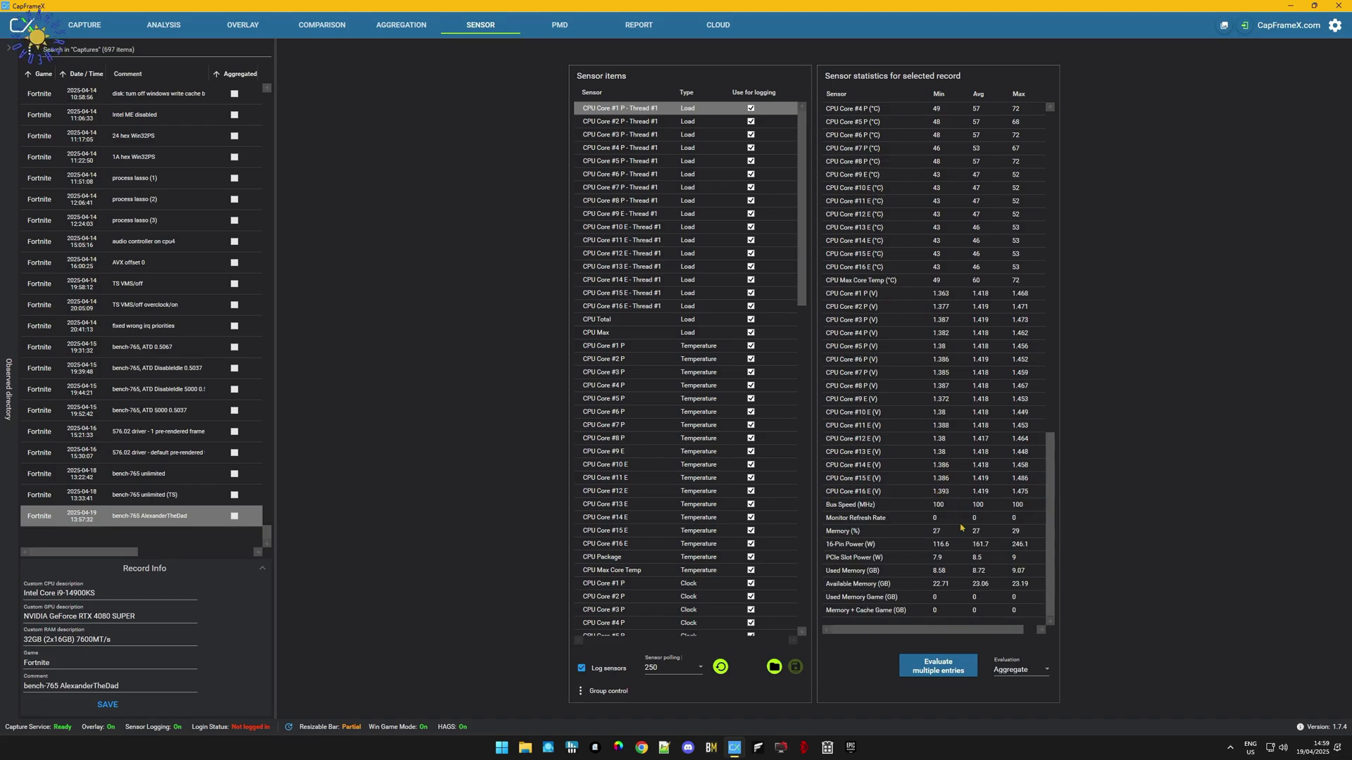
pyautogui.scroll(20, 974, 525)
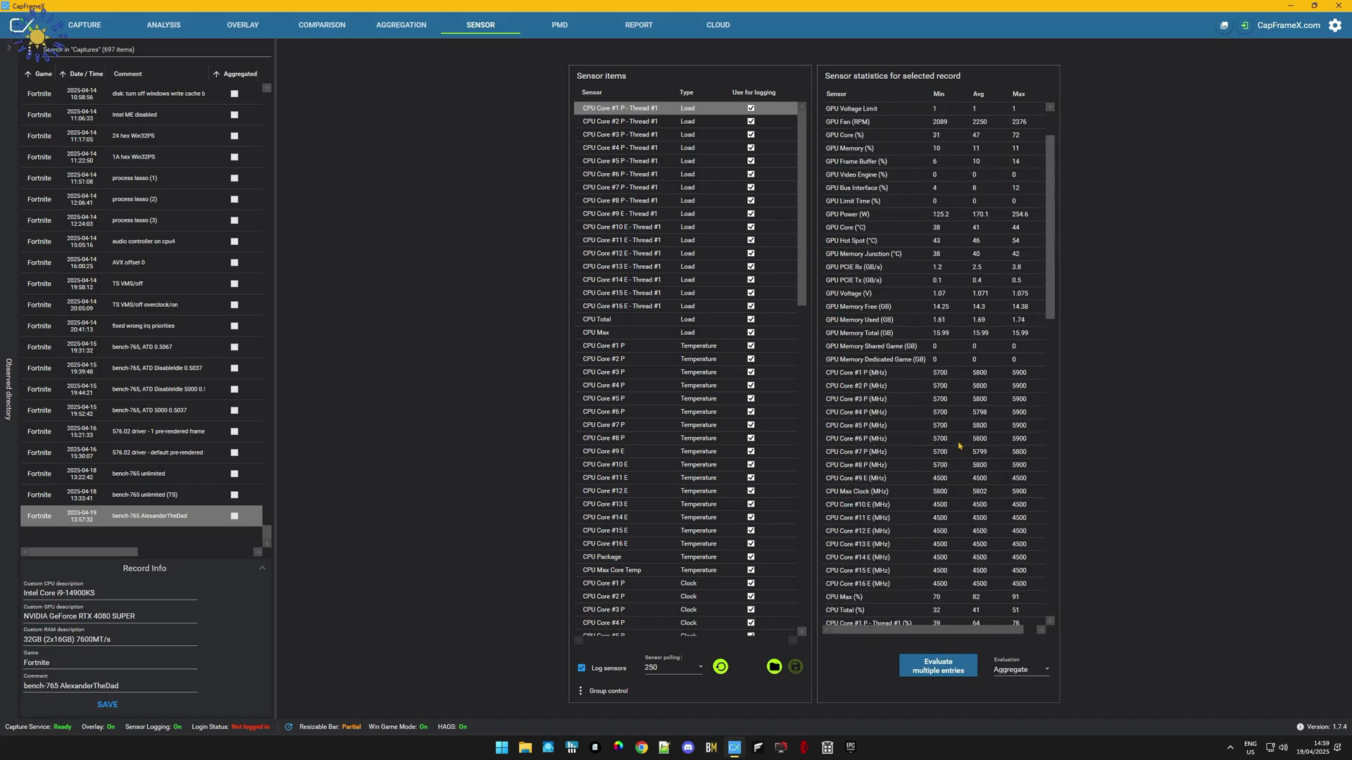